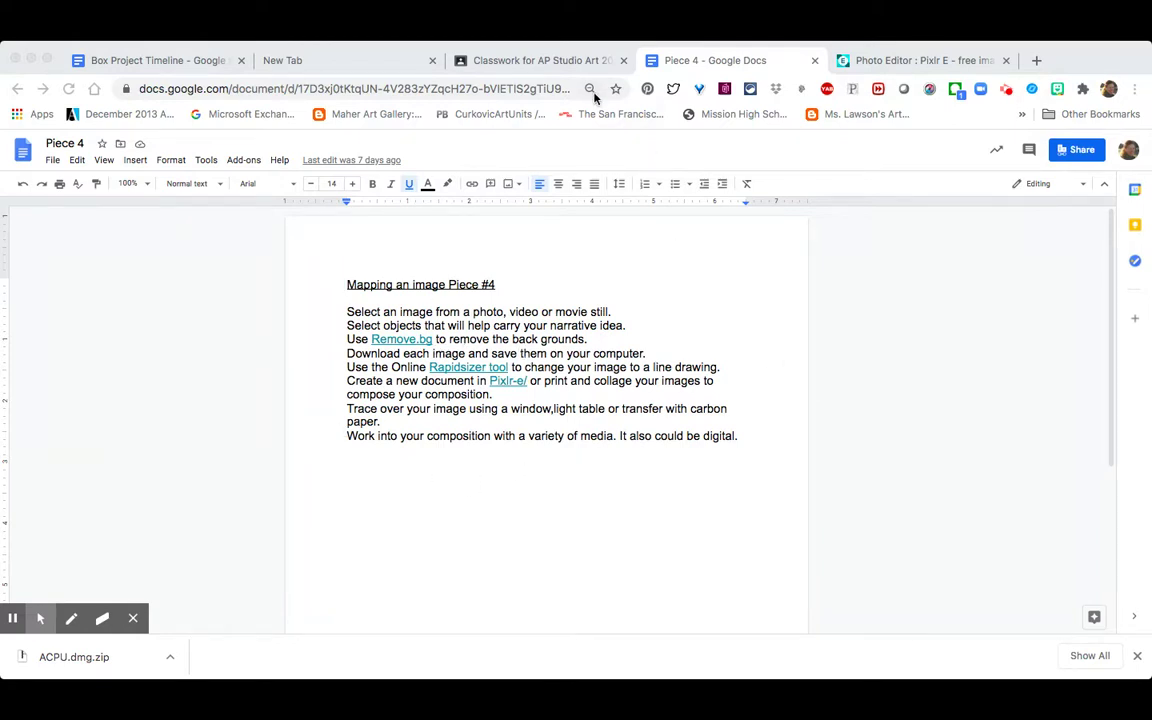
# Check the Piece 4 assignment, then open its Remove.bg link in a new tab.
pyautogui.click(576, 62)
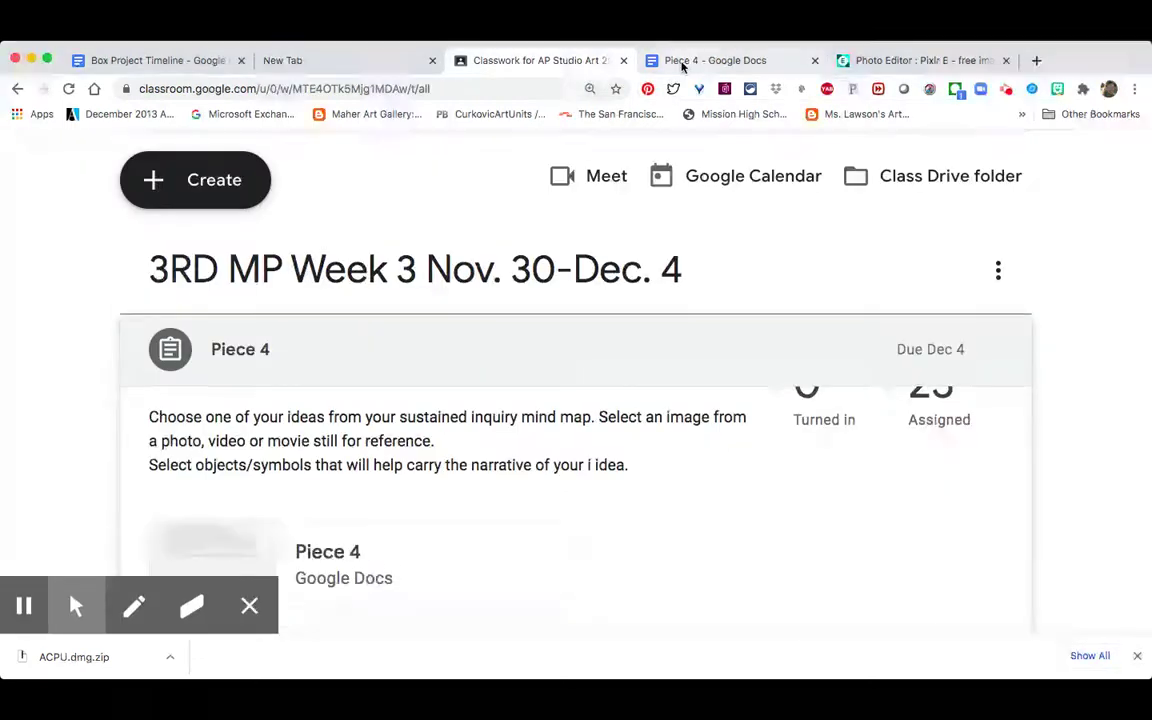
pyautogui.click(682, 60)
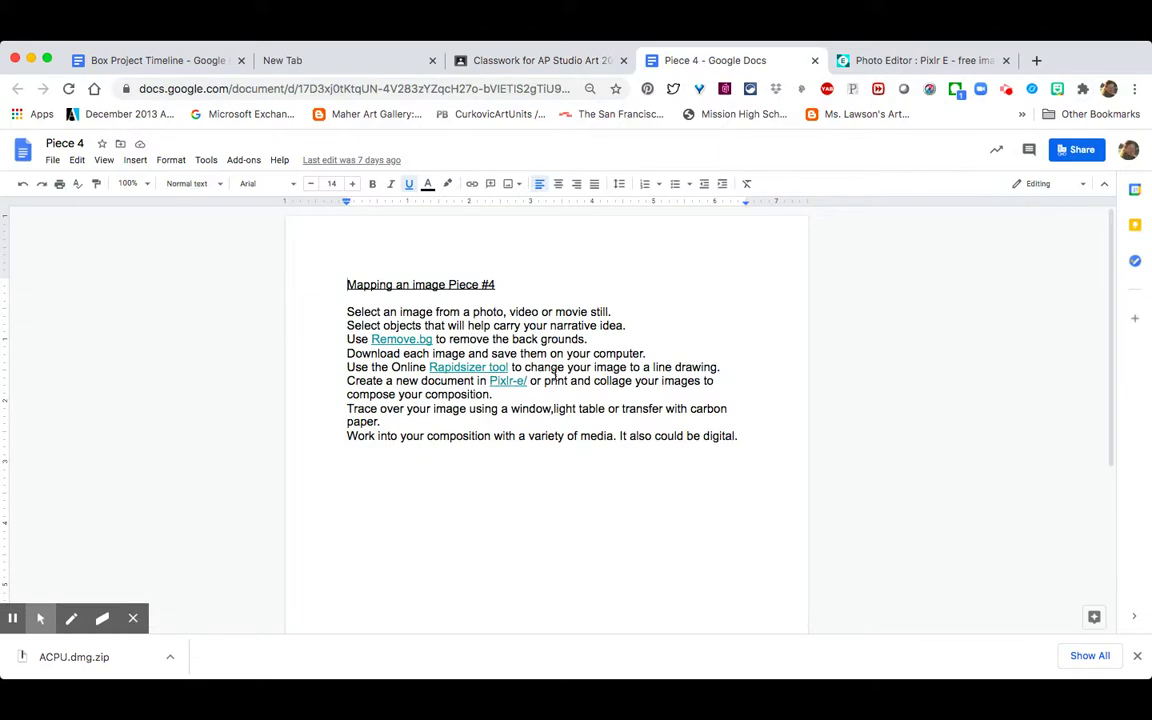
pyautogui.click(411, 340)
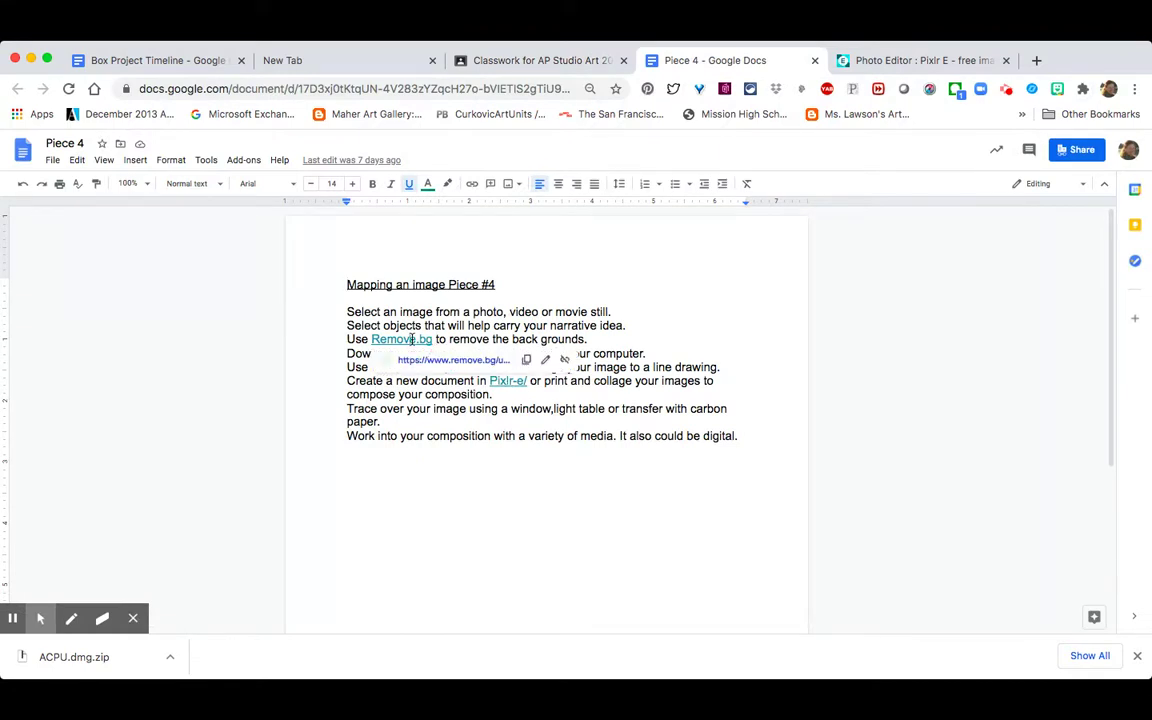
pyautogui.click(448, 366)
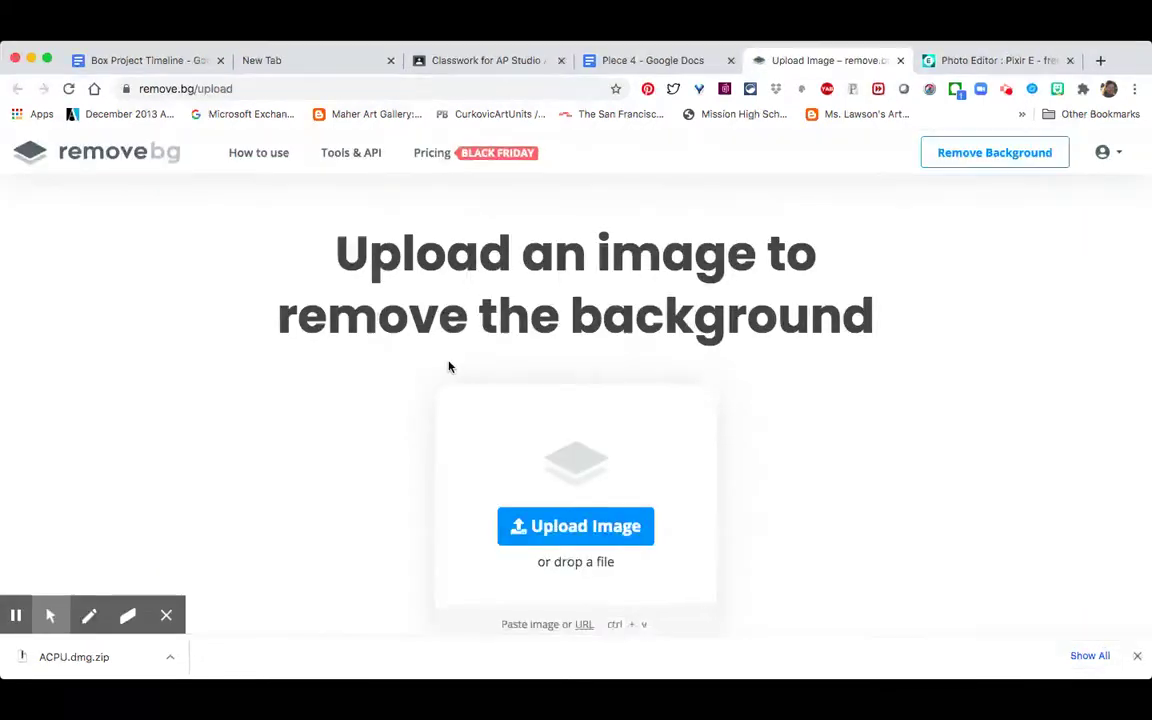
# Upload the crow photo to remove.bg and download the background-free crow cut-out.
pyautogui.click(565, 531)
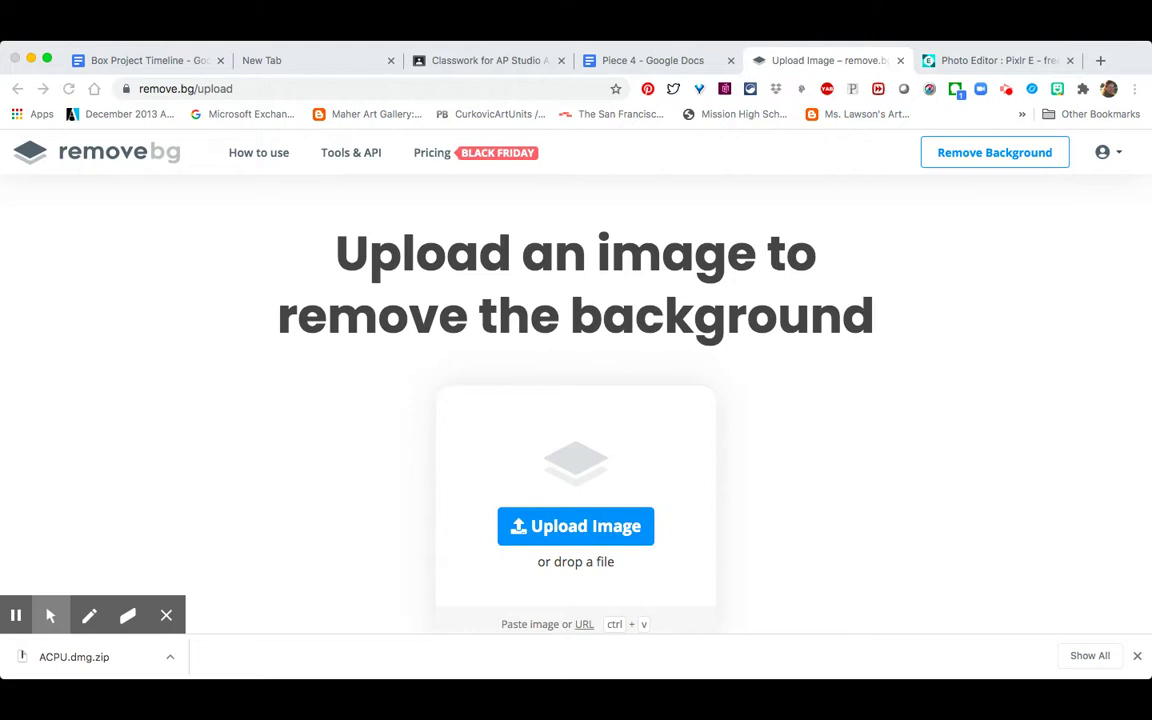
pyautogui.click(949, 494)
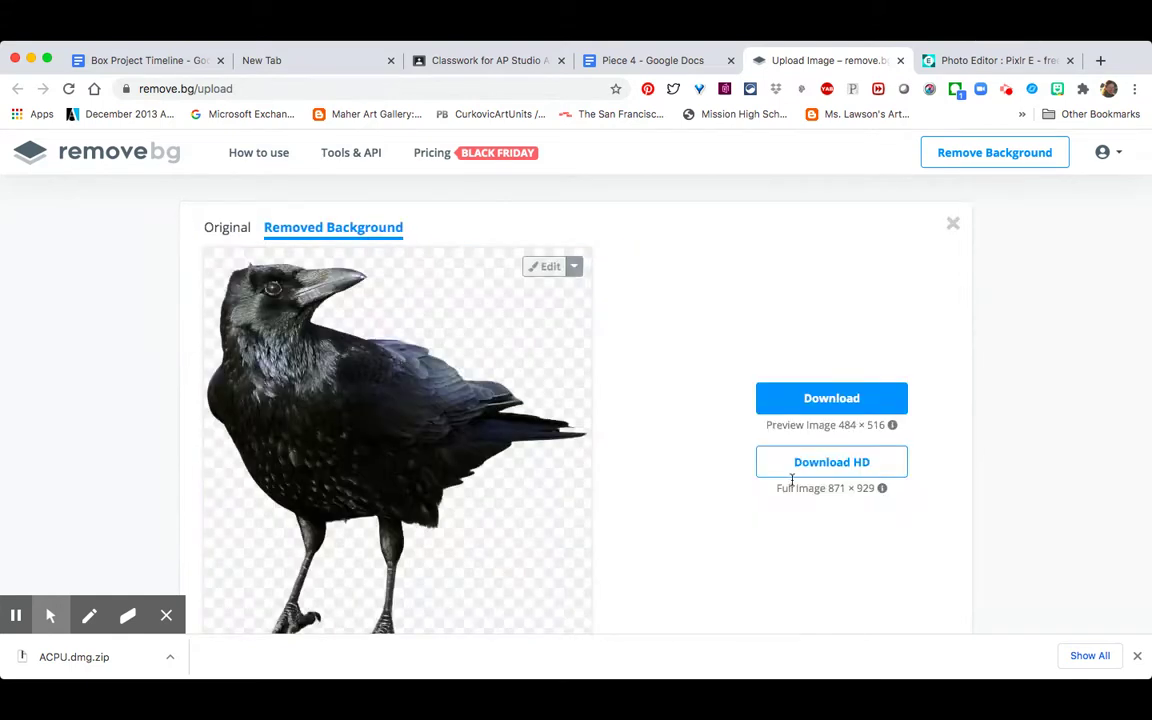
pyautogui.scroll(-2, 793, 481)
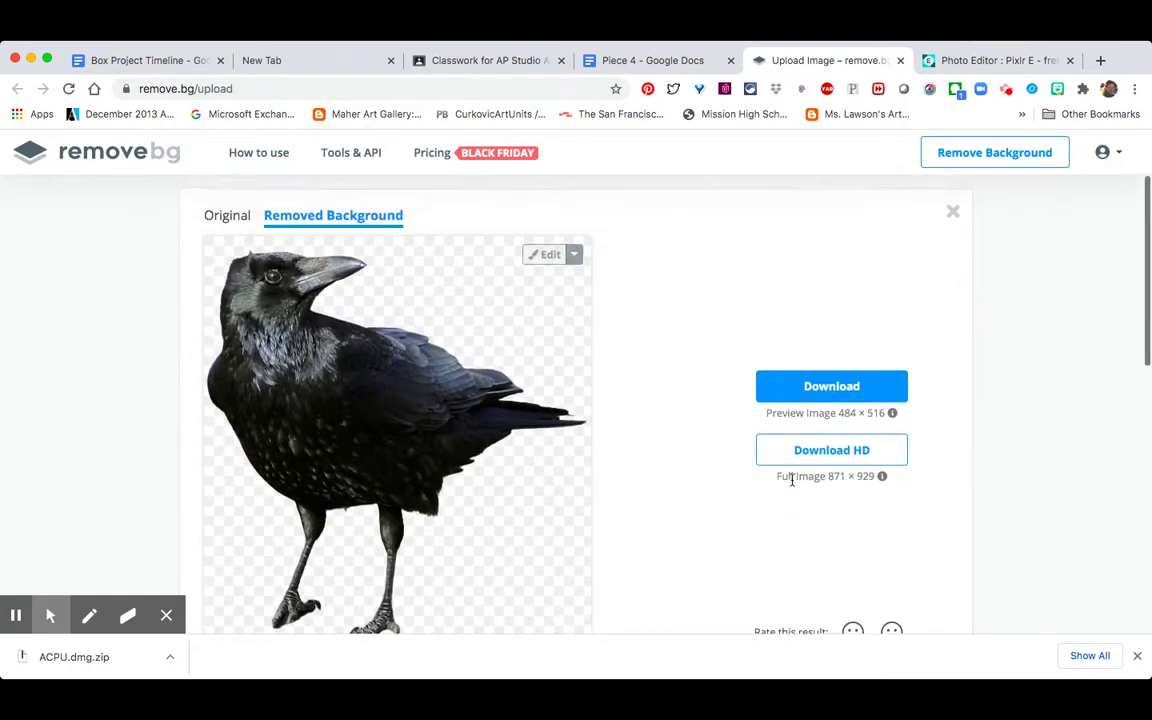
pyautogui.click(834, 384)
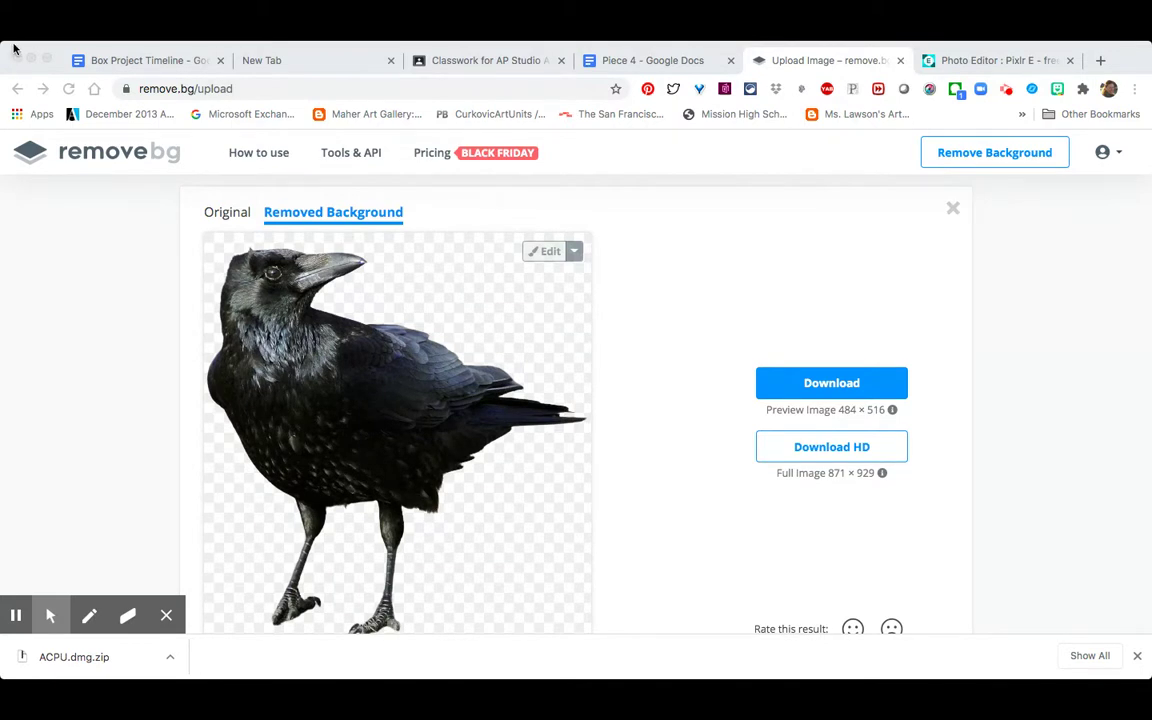
pyautogui.scroll(3, 322, 229)
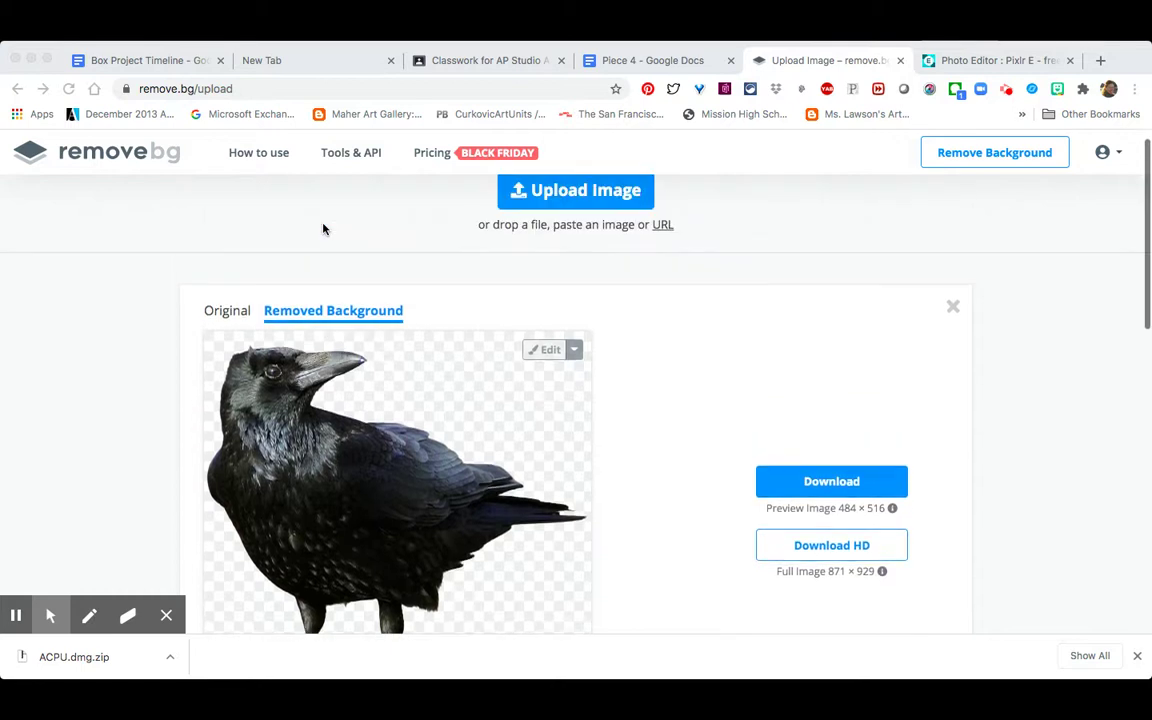
# Upload the Virgin of Guadalupe statue photo and download its background-free cut-out.
pyautogui.click(591, 205)
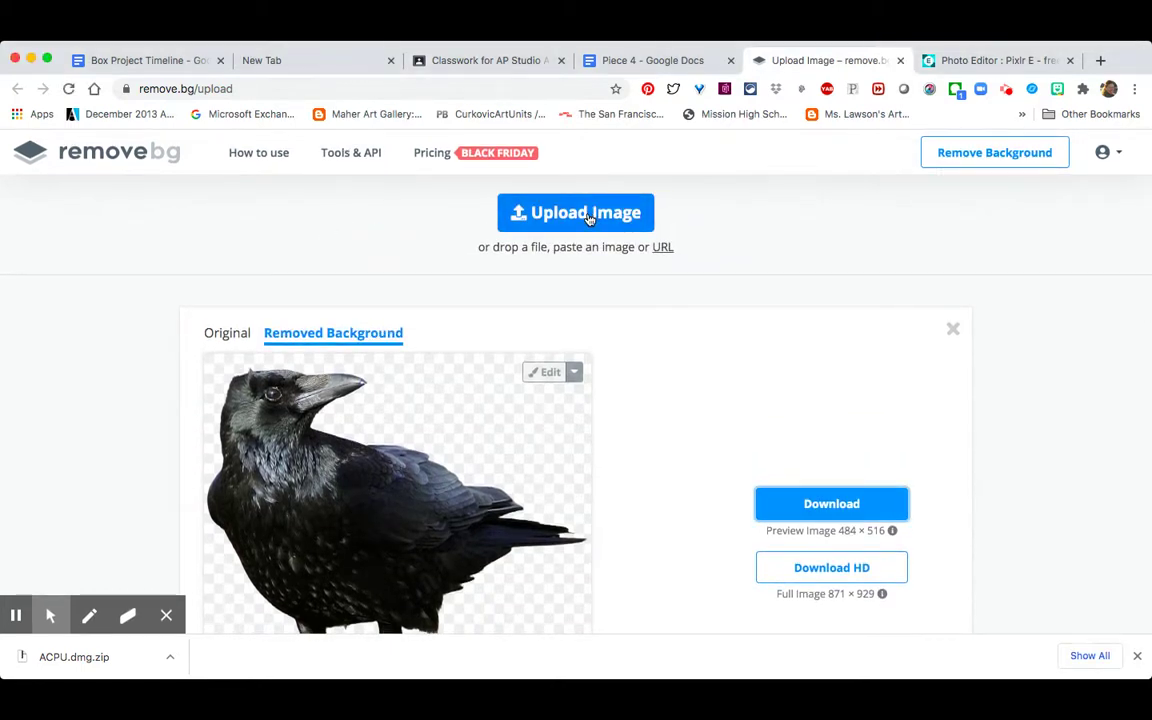
pyautogui.click(590, 214)
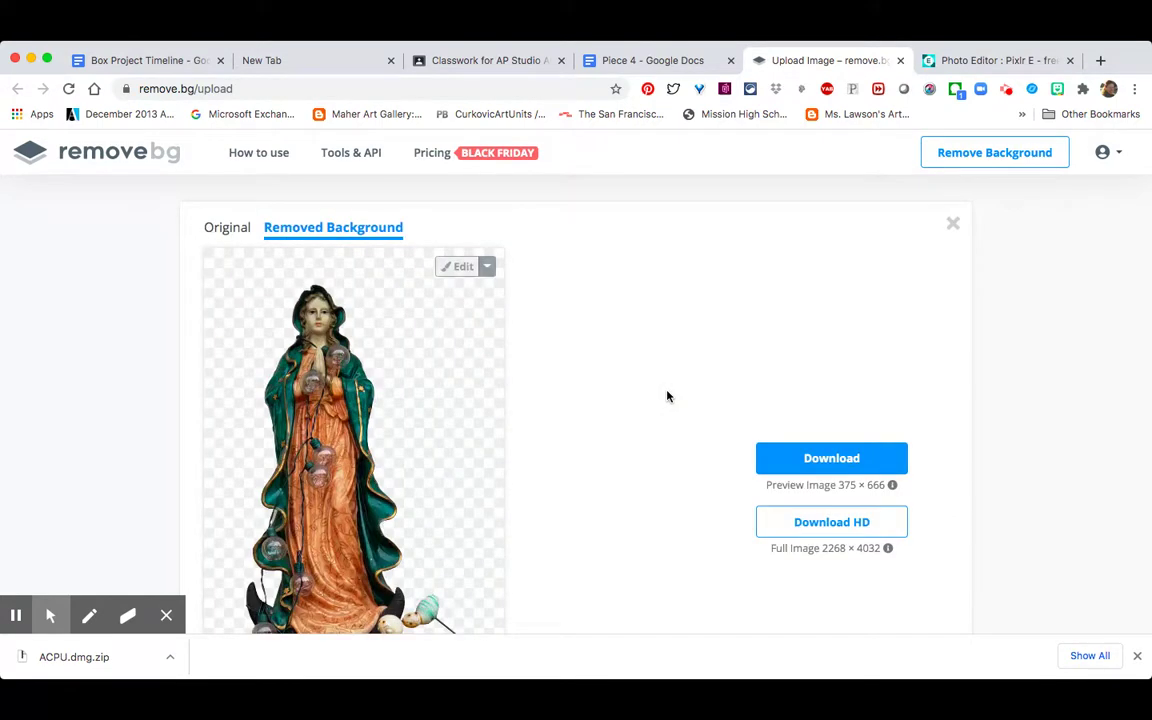
pyautogui.scroll(-3, 668, 397)
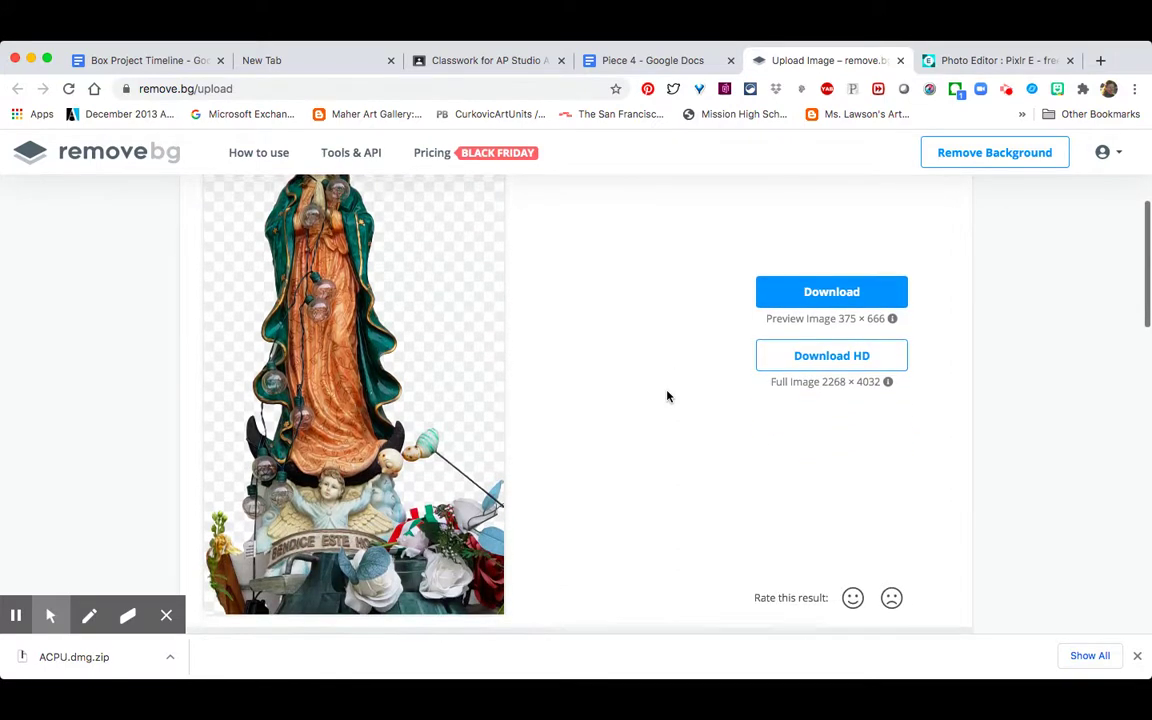
pyautogui.click(845, 299)
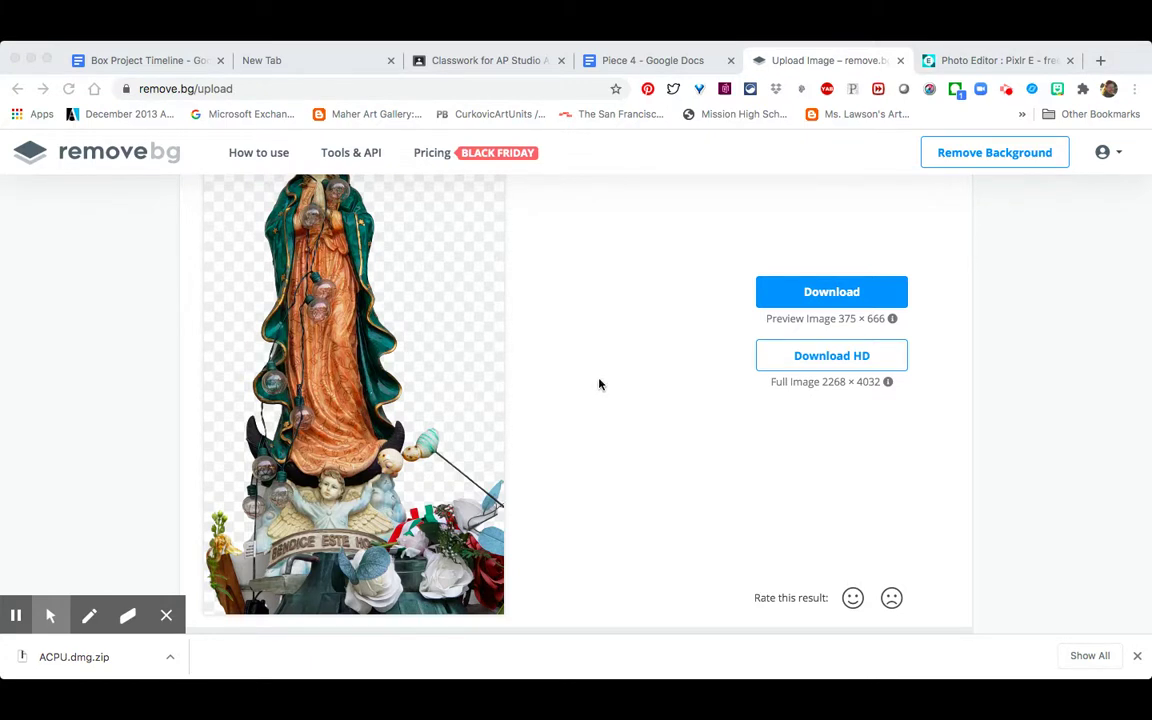
pyautogui.scroll(5, 599, 383)
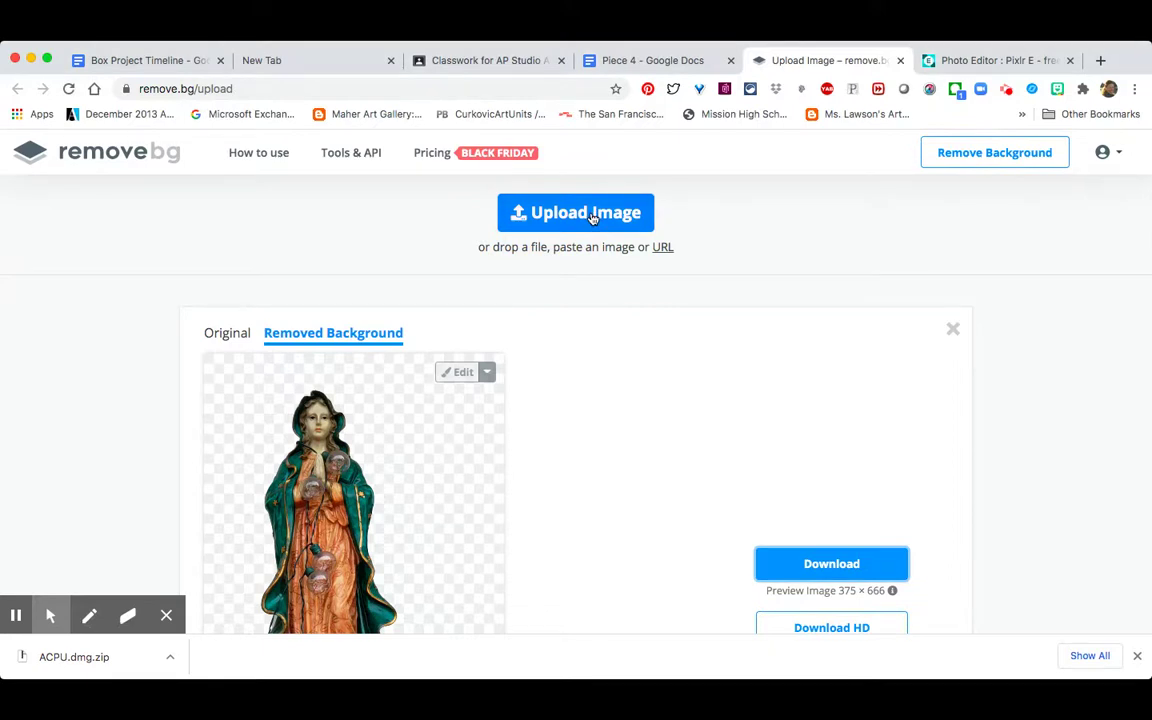
# Upload the pink magnolia photo and download its 660 × 373 cut-out.
pyautogui.click(592, 217)
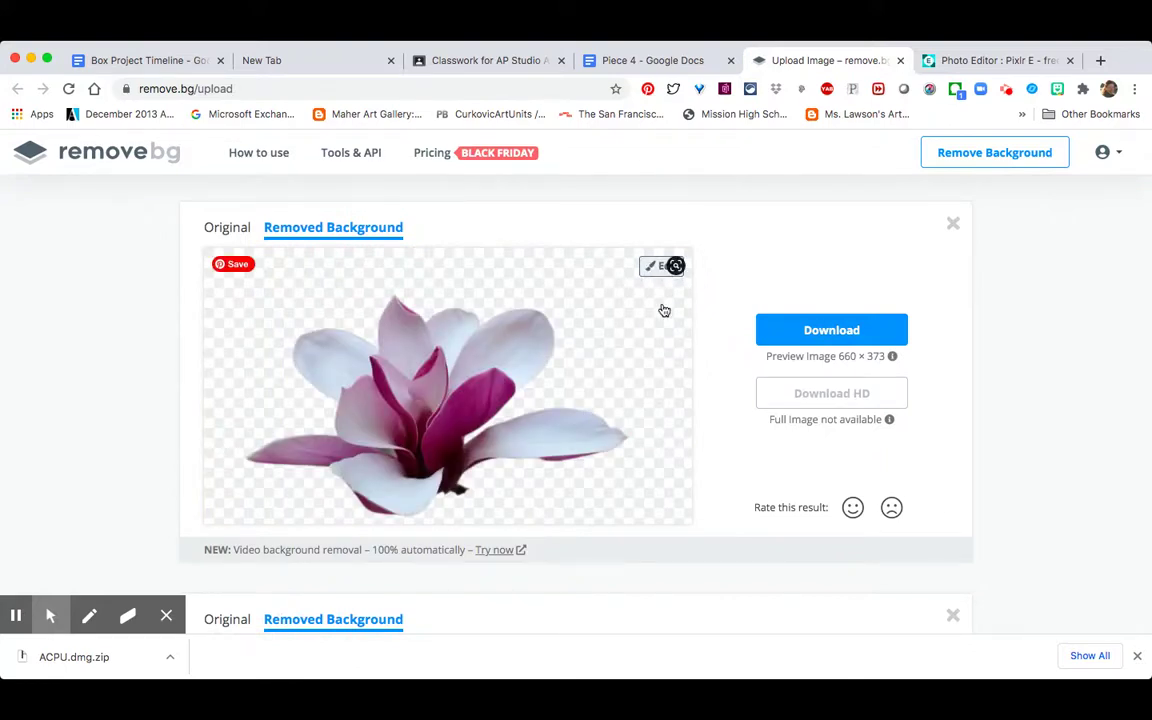
pyautogui.click(836, 331)
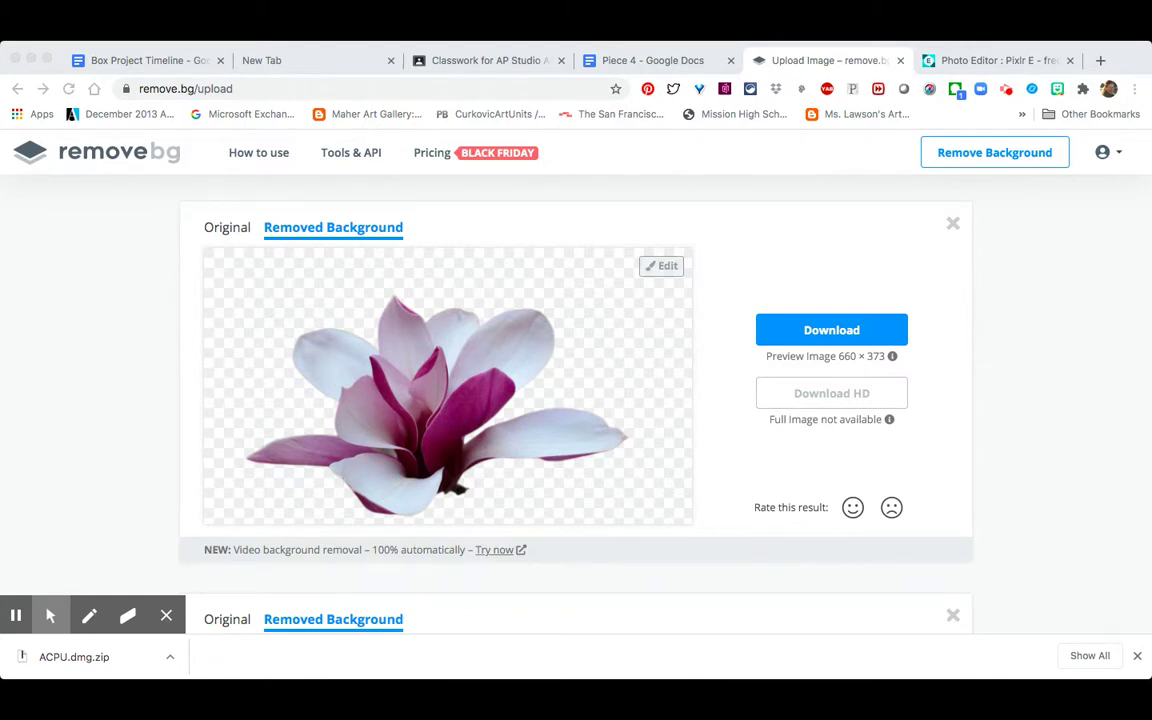
pyautogui.scroll(2, 319, 230)
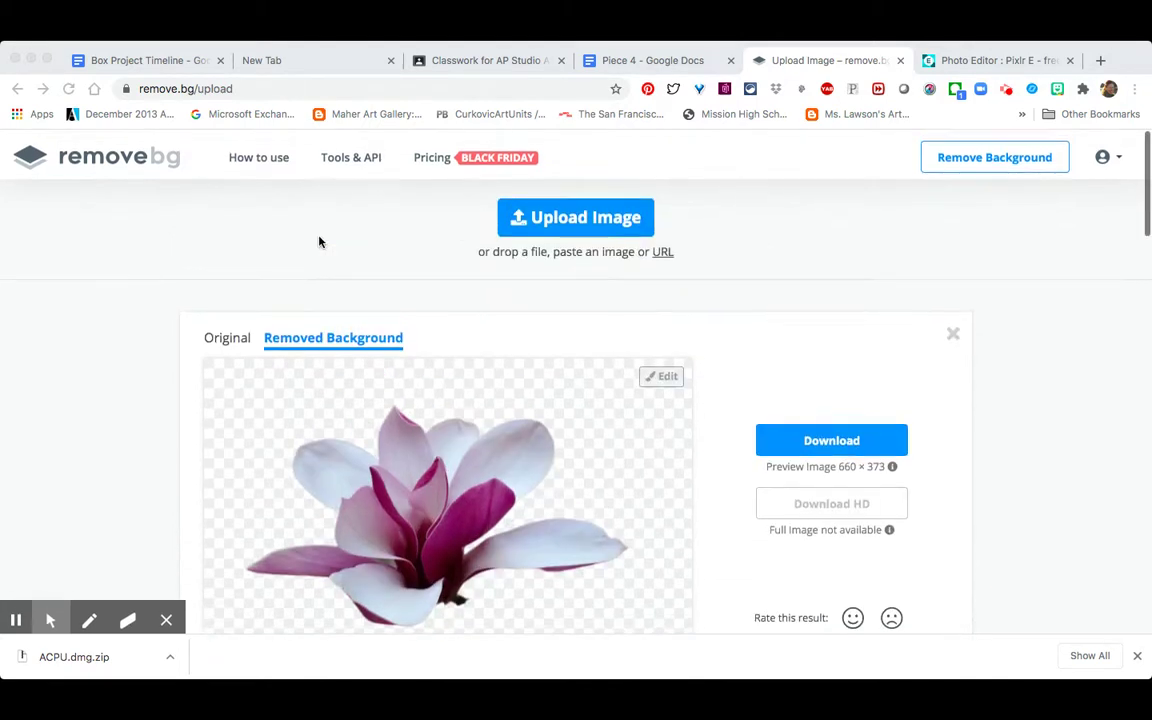
# Upload the bridge tower photo to remove.bg and download its cut-out.
pyautogui.click(576, 212)
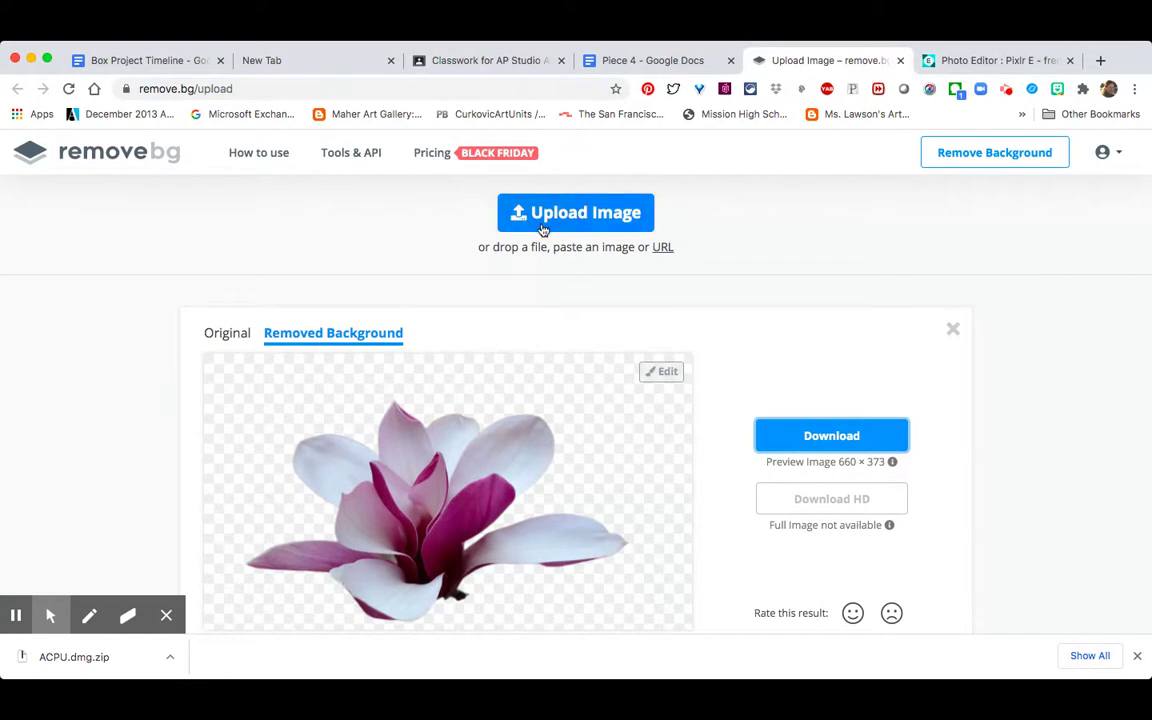
pyautogui.click(544, 227)
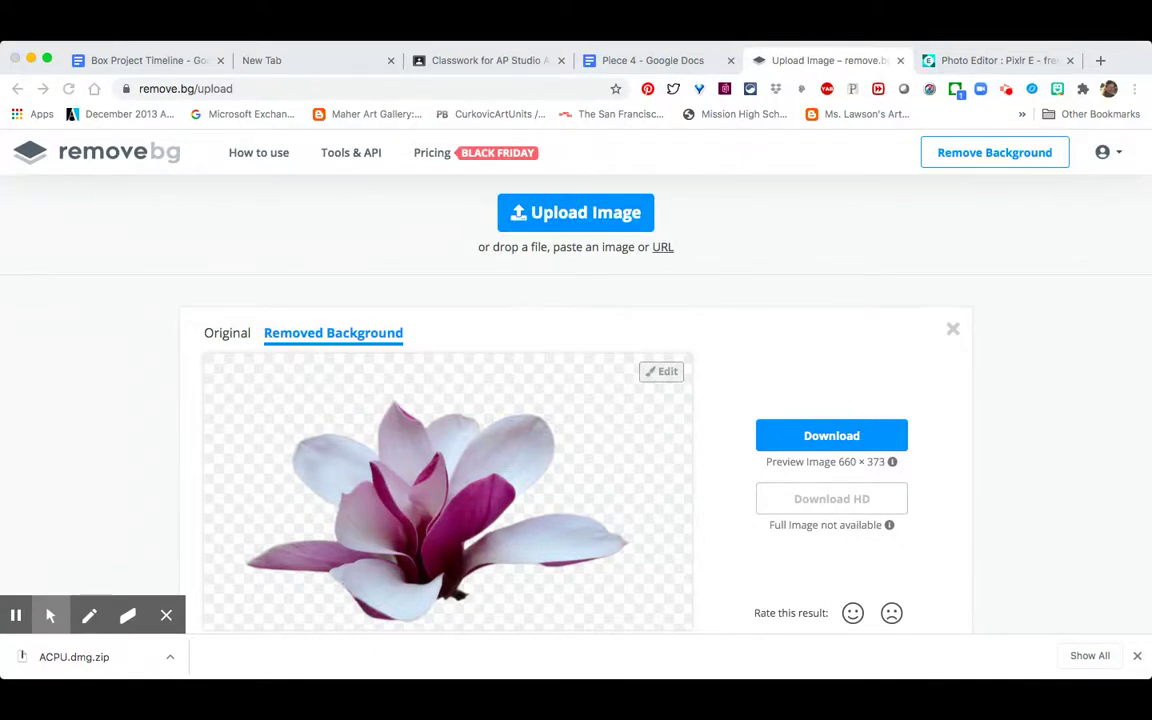
pyautogui.press('Return')
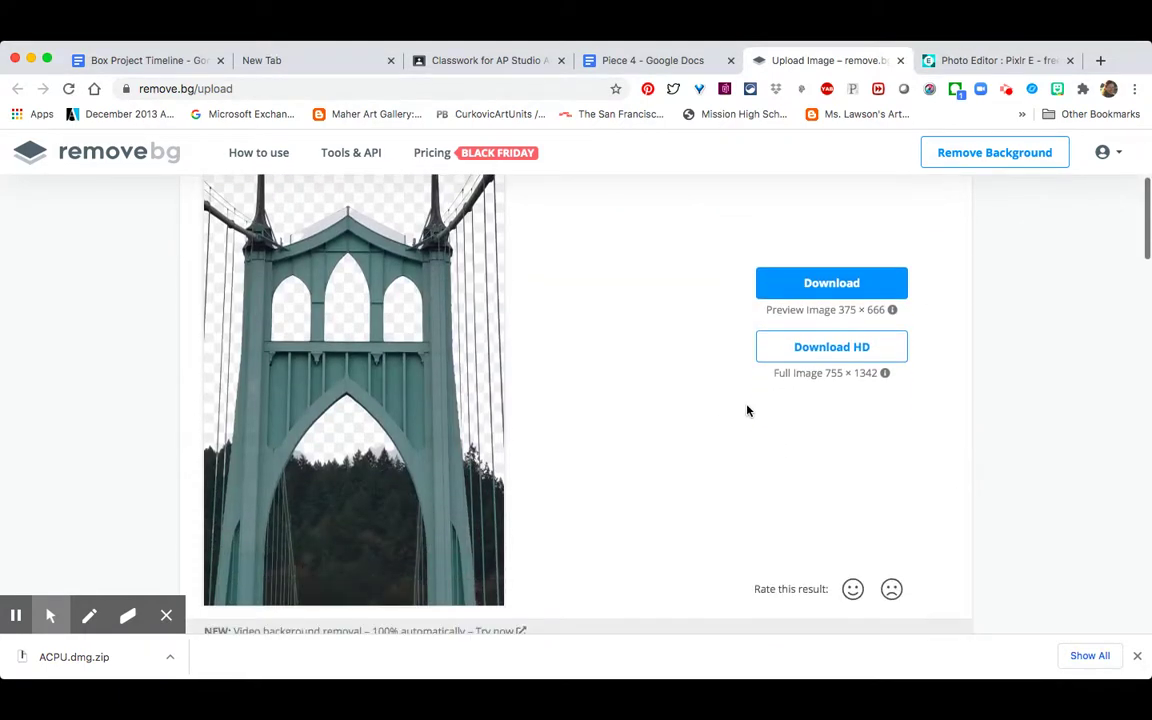
pyautogui.click(828, 288)
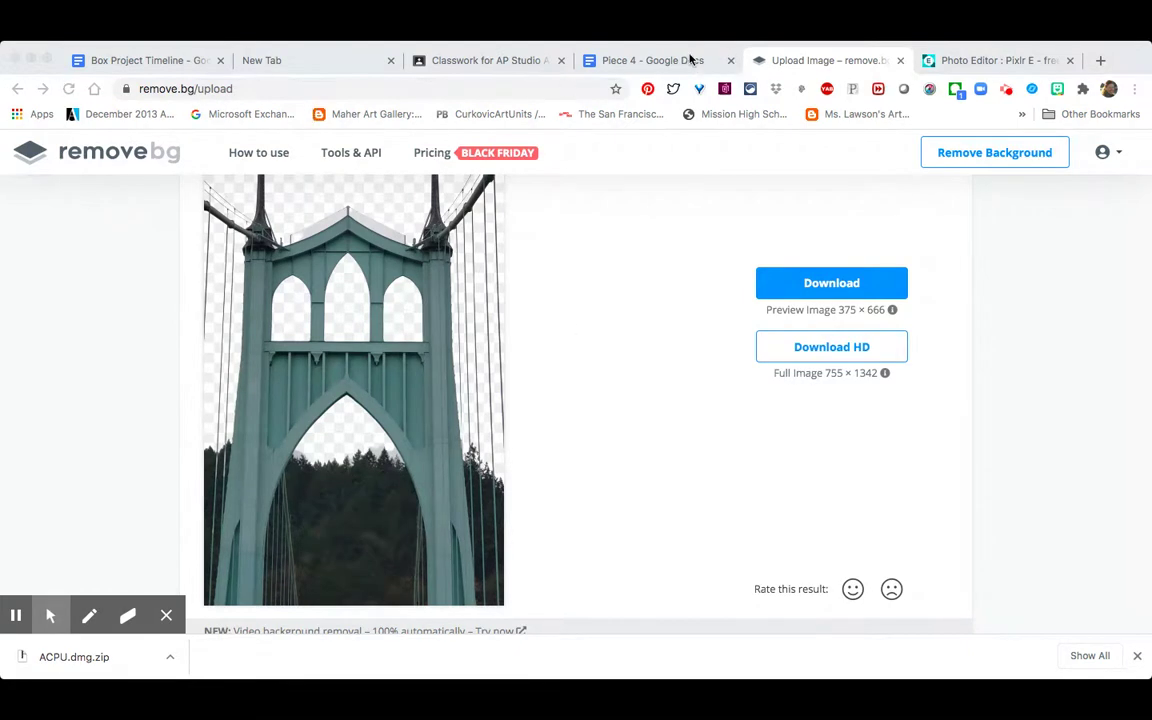
# Open the Rapid Resizer stencil maker from the Piece 4 instructions link.
pyautogui.click(603, 62)
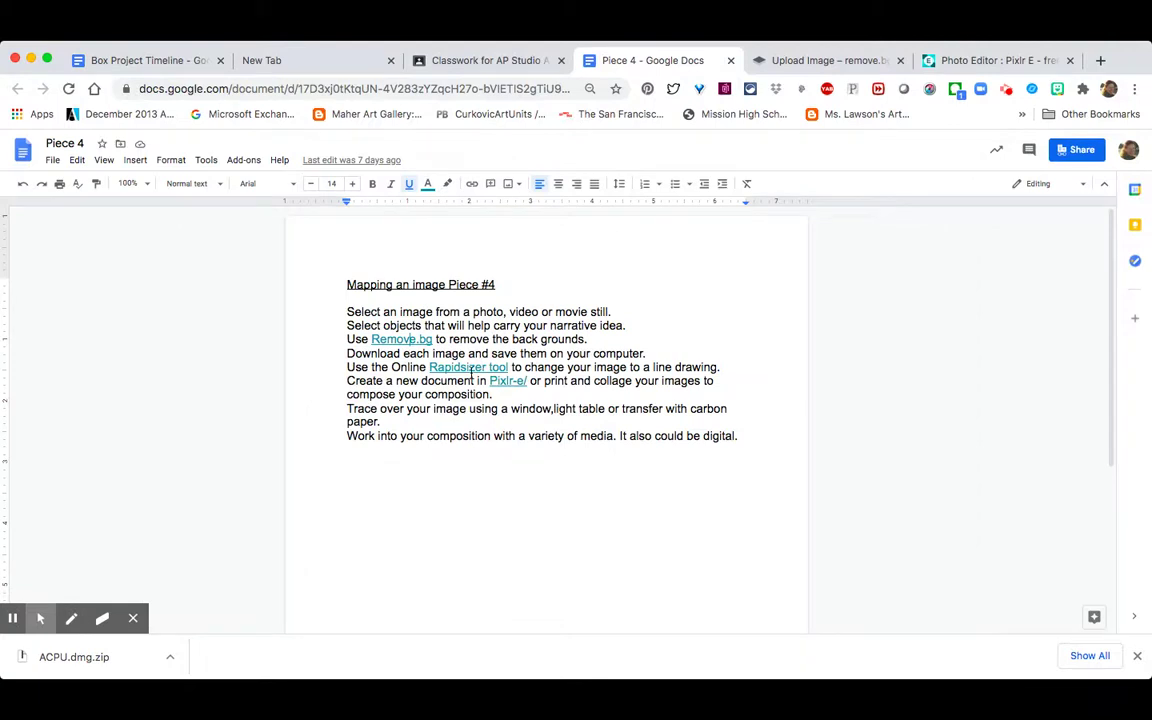
pyautogui.click(473, 369)
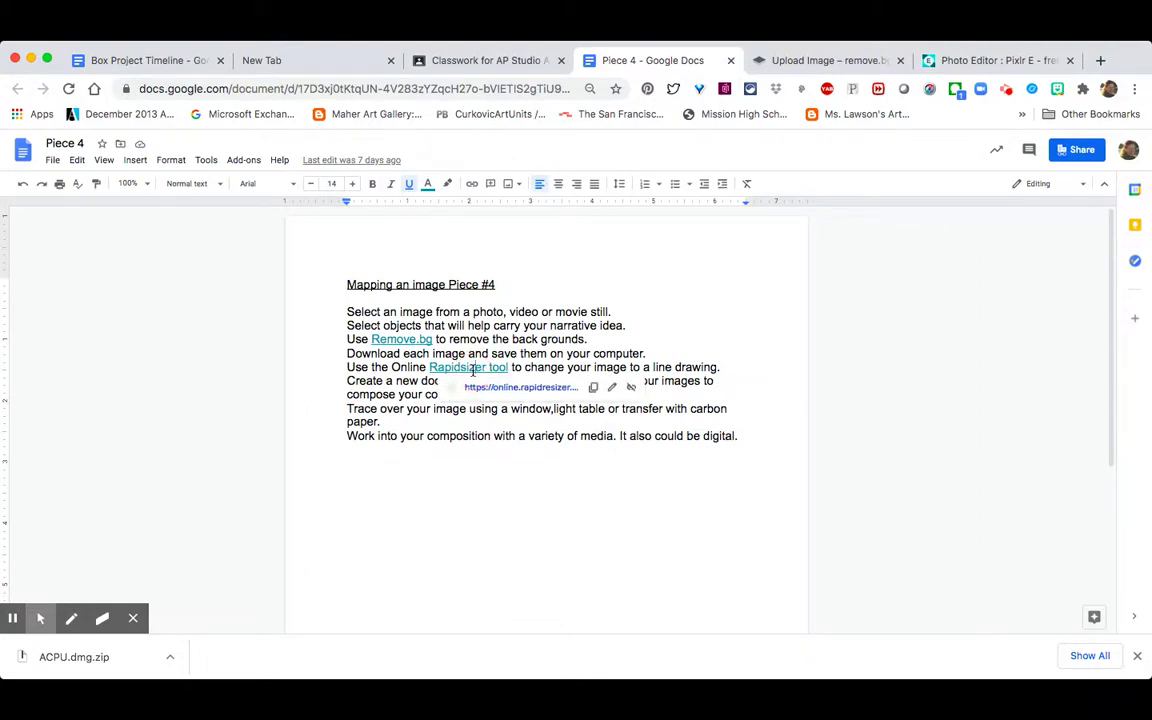
pyautogui.click(490, 388)
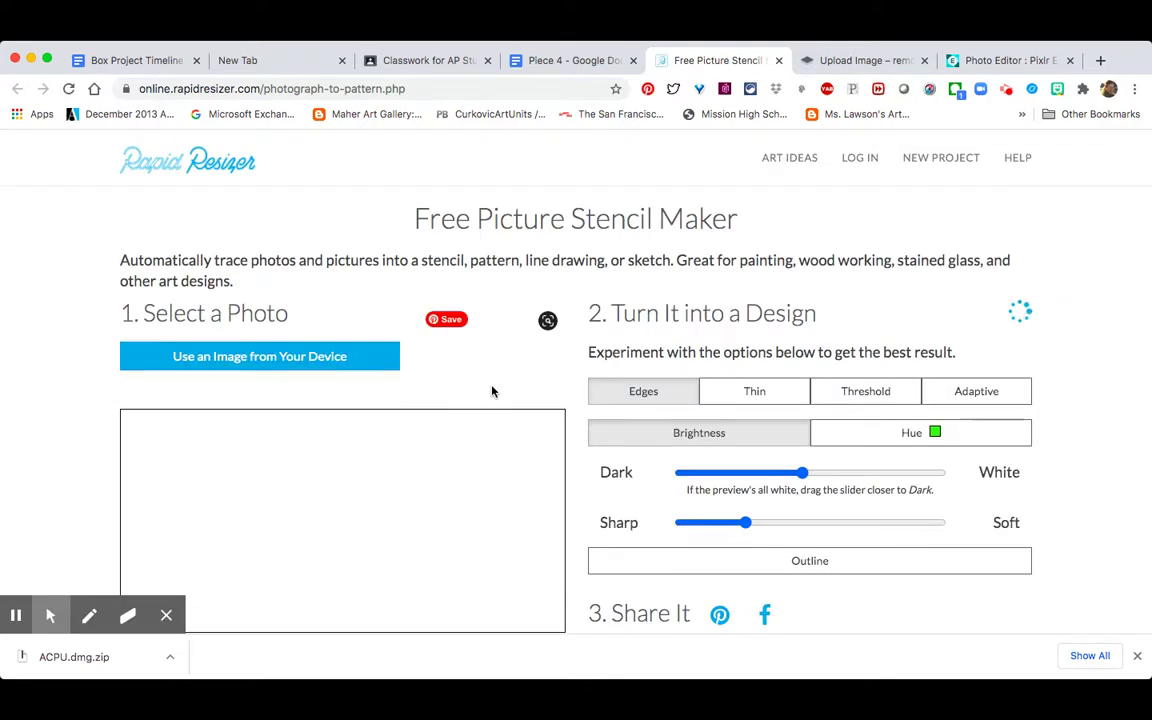
# Load the crow cut-out into Rapid Resizer as the source photo.
pyautogui.scroll(-2, 504, 430)
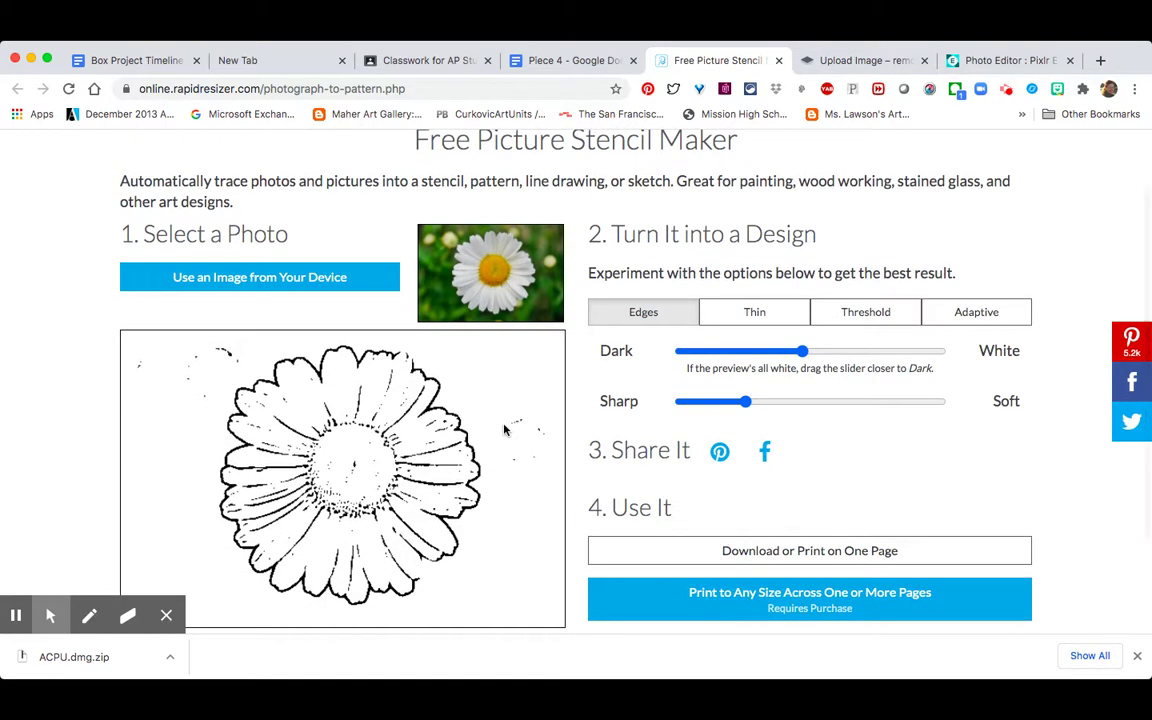
pyautogui.click(320, 279)
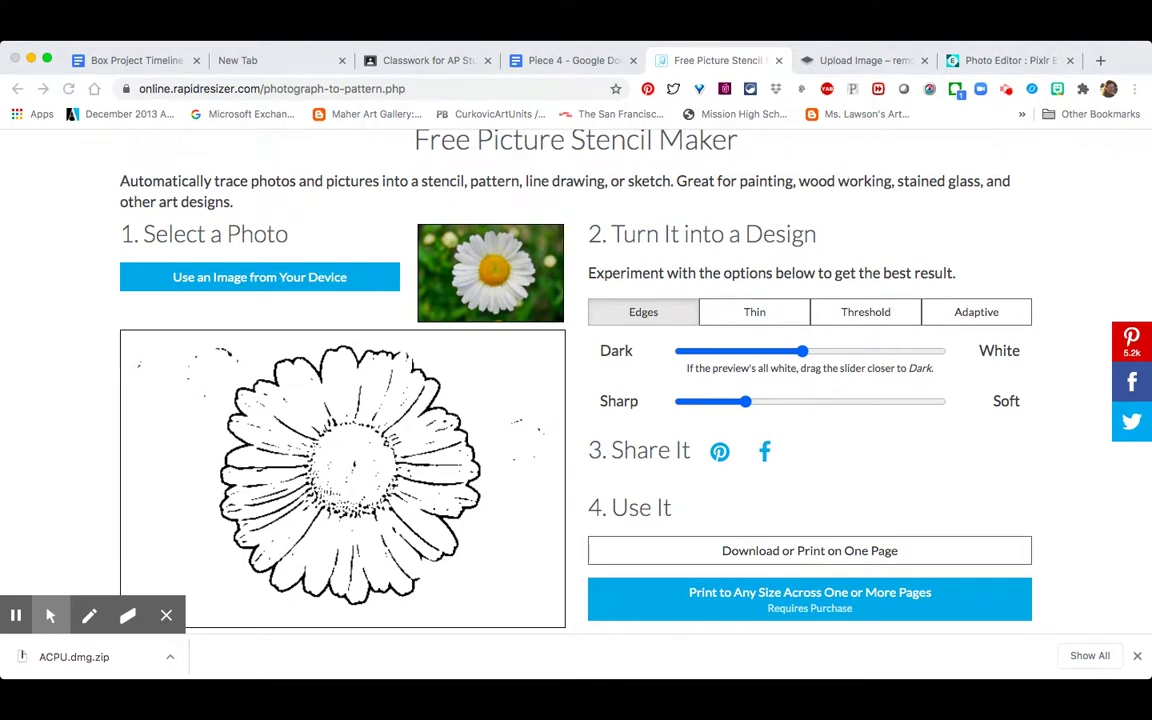
pyautogui.click(951, 497)
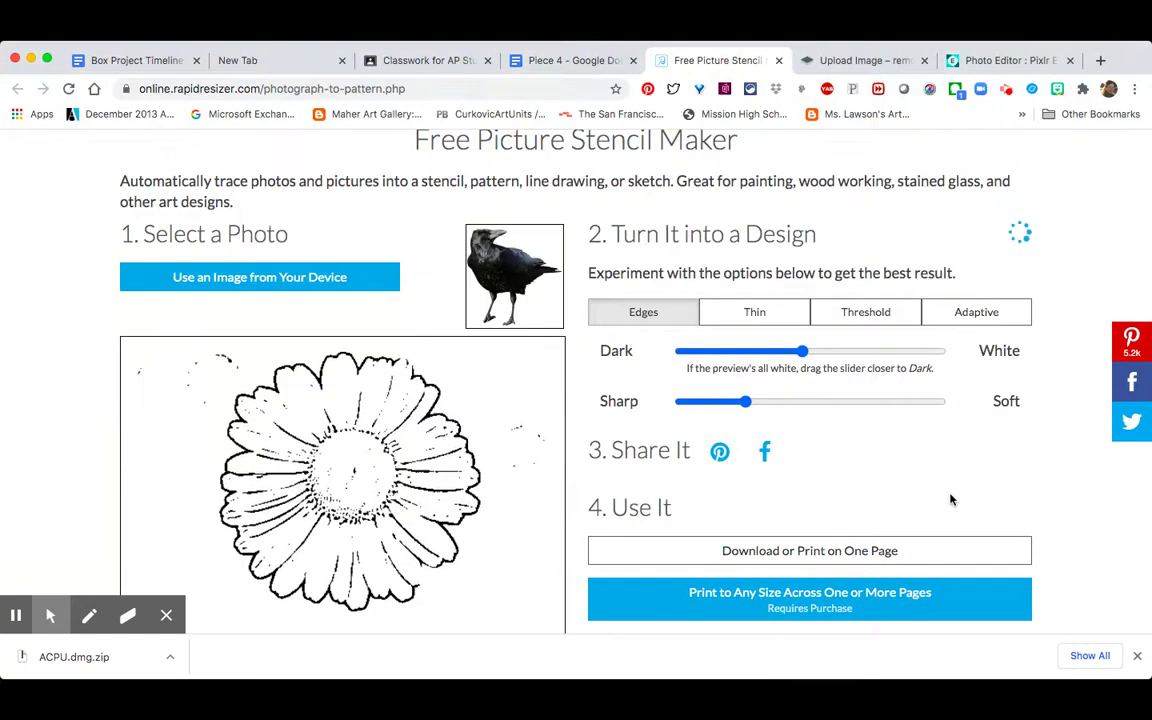
pyautogui.scroll(-3, 779, 503)
pyautogui.scroll(2, 689, 514)
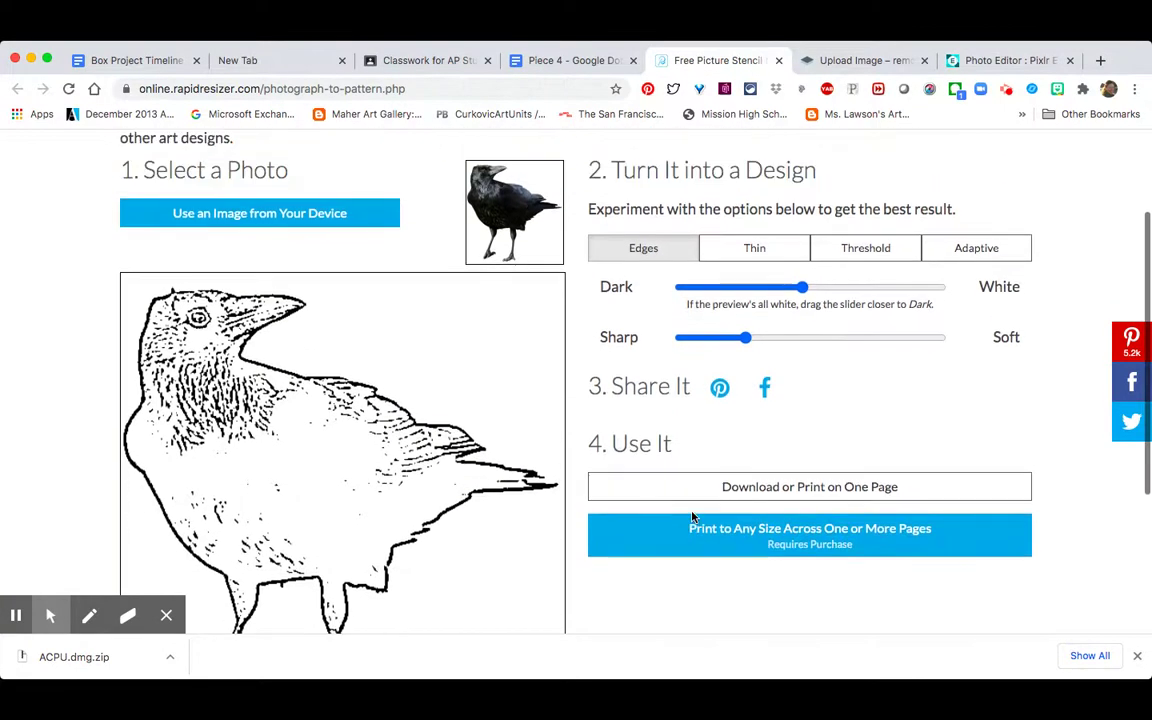
# Make the crow stencil darker with sharper lines and switch to Adaptive style.
pyautogui.moveTo(745, 353); pyautogui.dragTo(796, 353)
pyautogui.moveTo(802, 303); pyautogui.dragTo(741, 305)
pyautogui.moveTo(796, 353); pyautogui.dragTo(700, 358)
pyautogui.scroll(-3, 700, 358)
pyautogui.scroll(1, 700, 358)
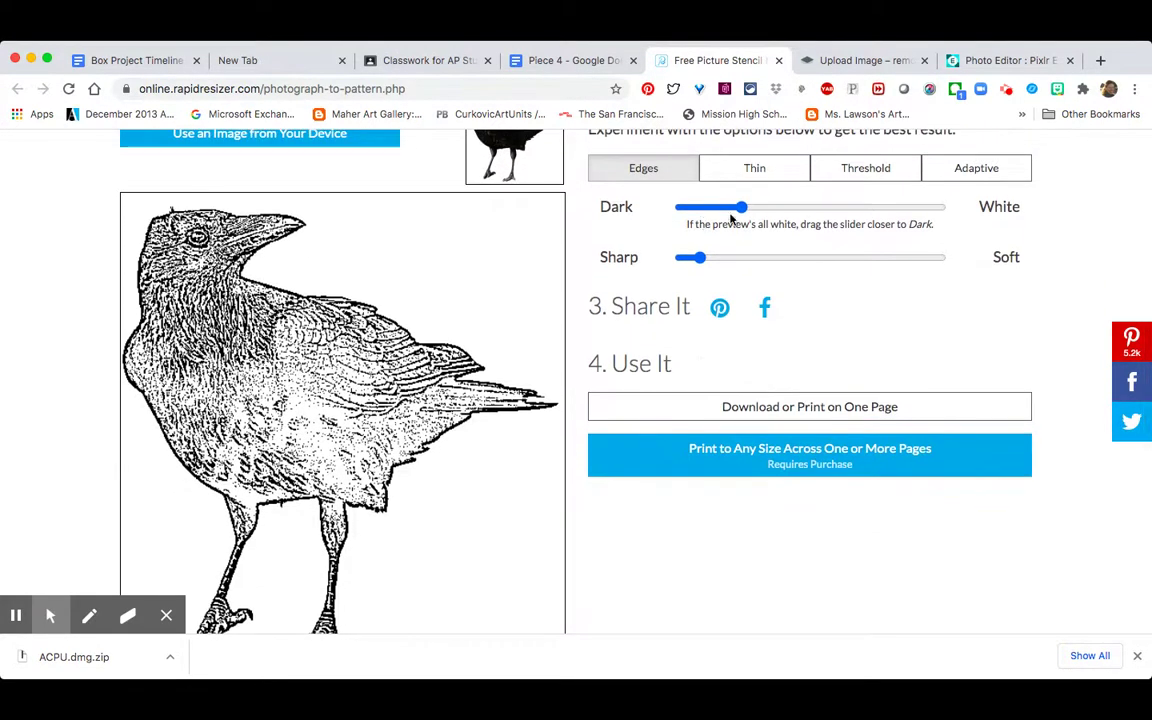
pyautogui.moveTo(740, 207); pyautogui.dragTo(727, 207)
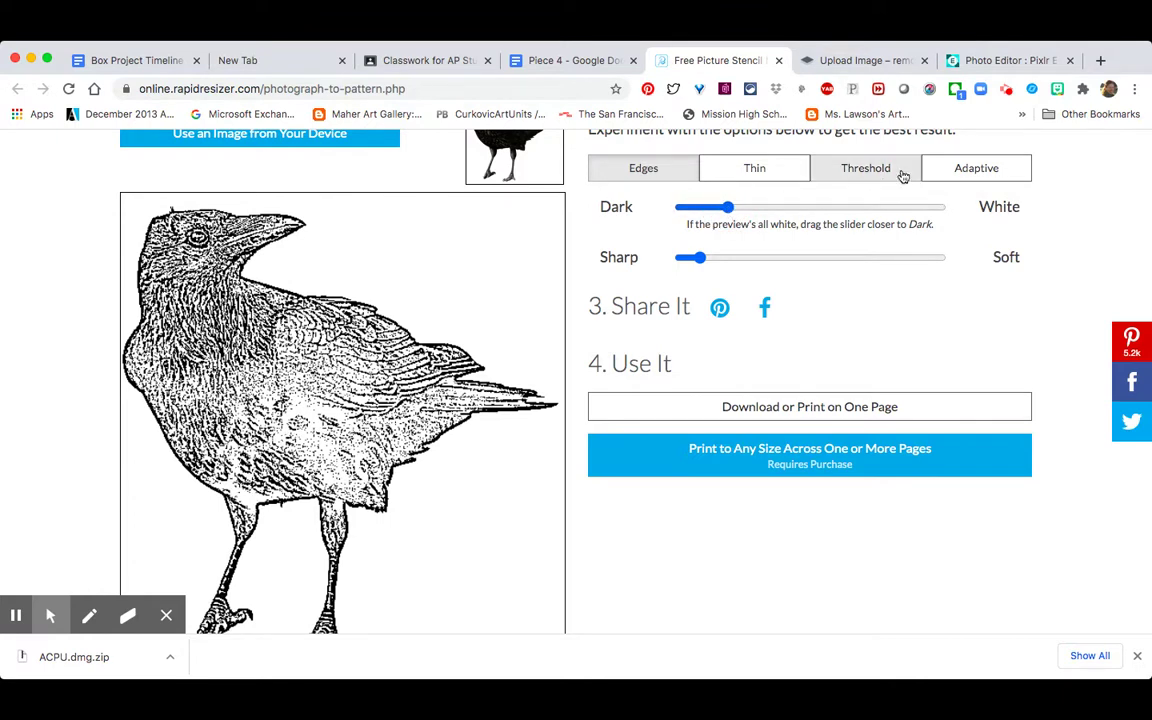
pyautogui.click(975, 170)
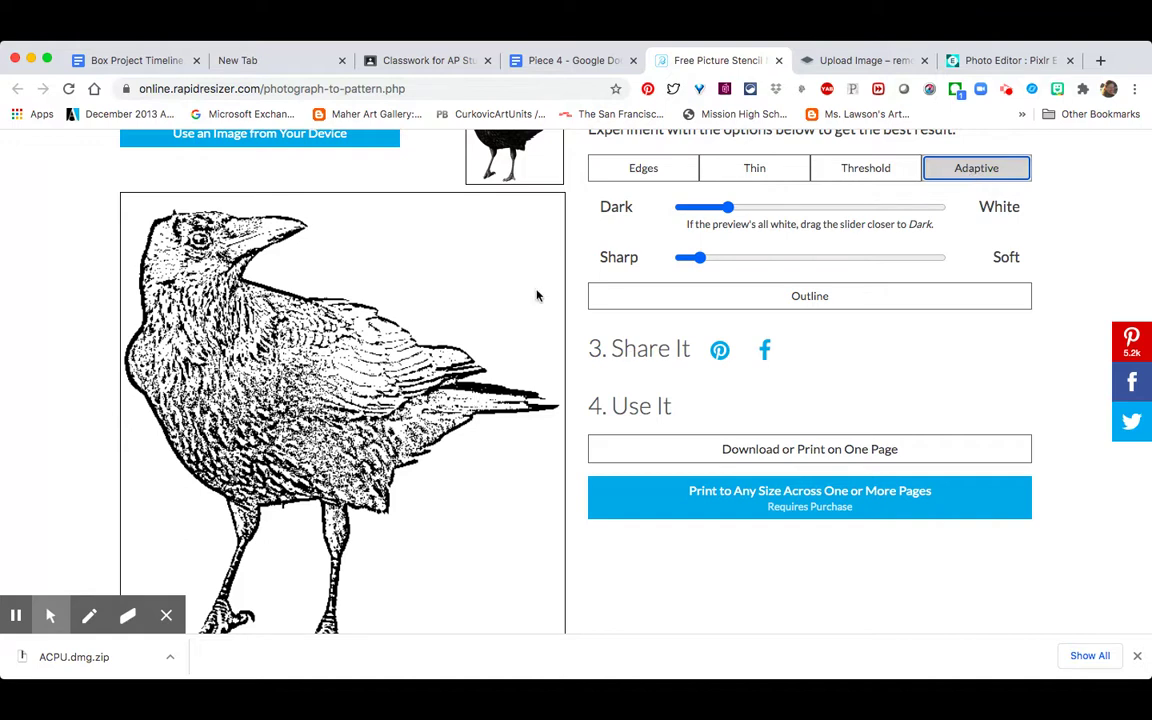
pyautogui.scroll(-2, 663, 337)
pyautogui.scroll(1, 664, 338)
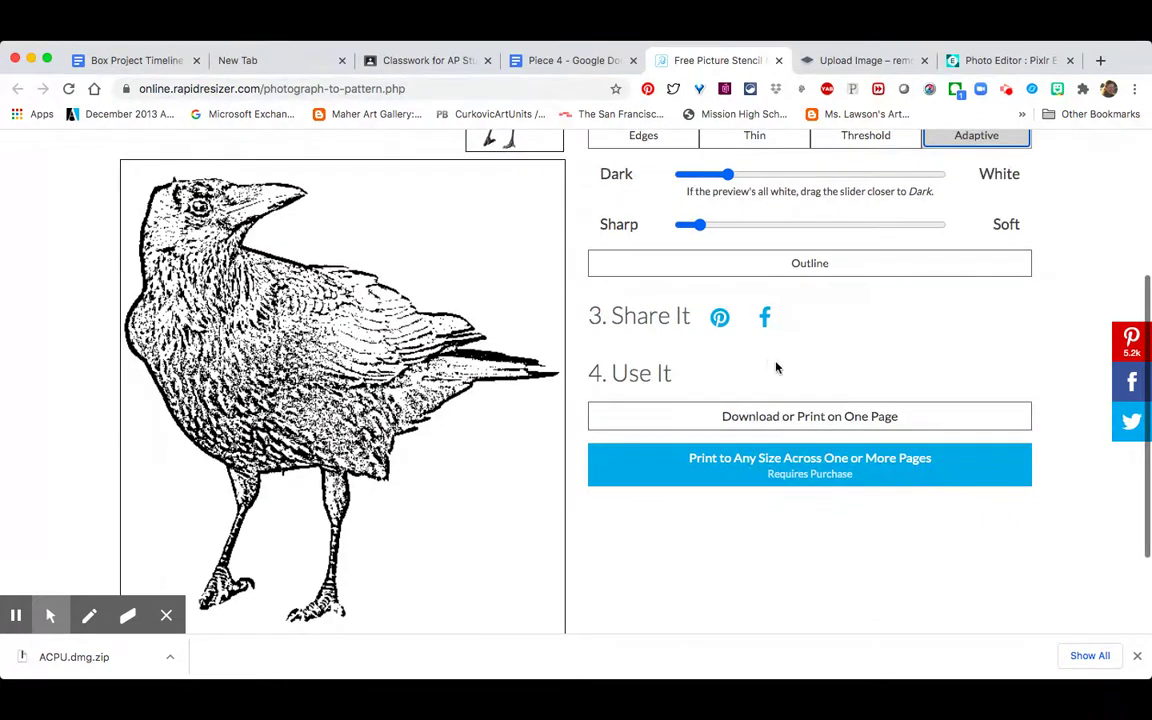
# Open the crow stencil's one-page download view and copy the stencil image.
pyautogui.click(790, 418)
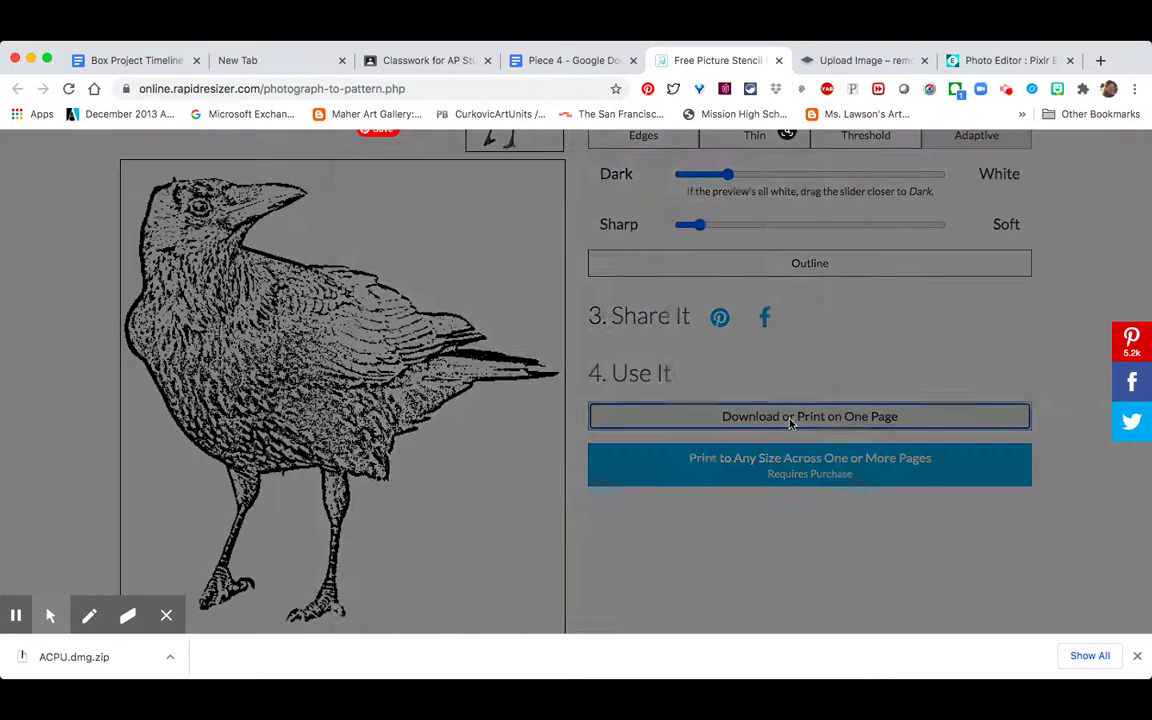
pyautogui.scroll(-3, 620, 410)
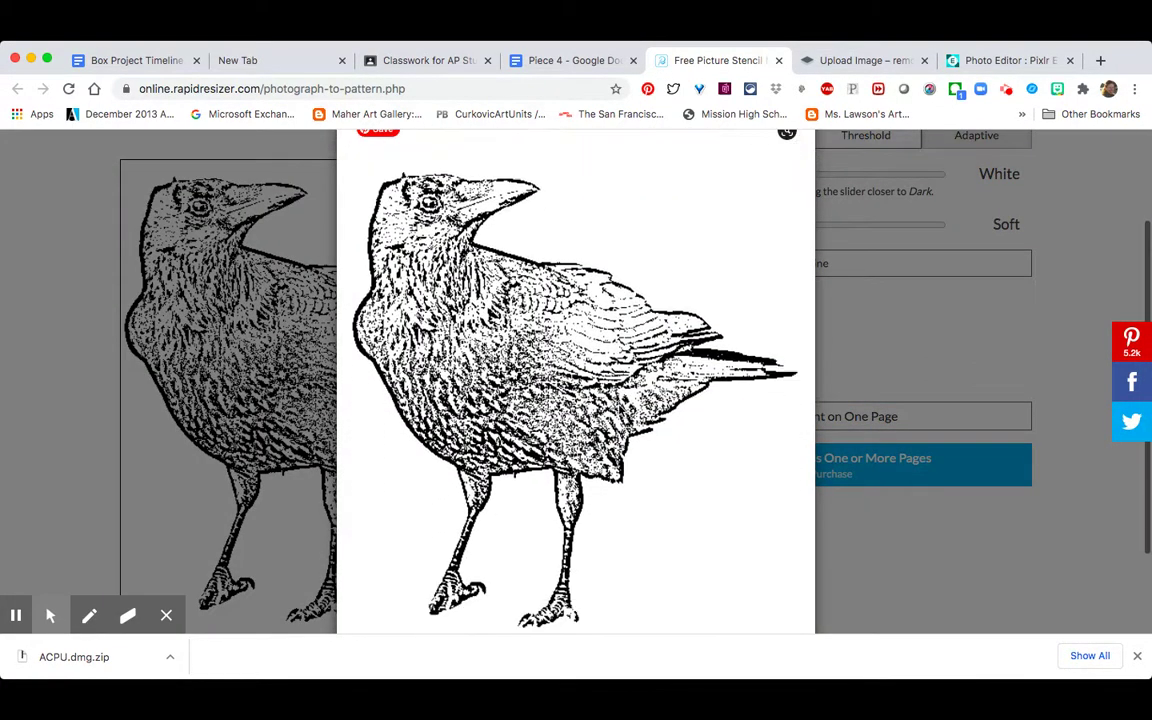
pyautogui.click(493, 346)
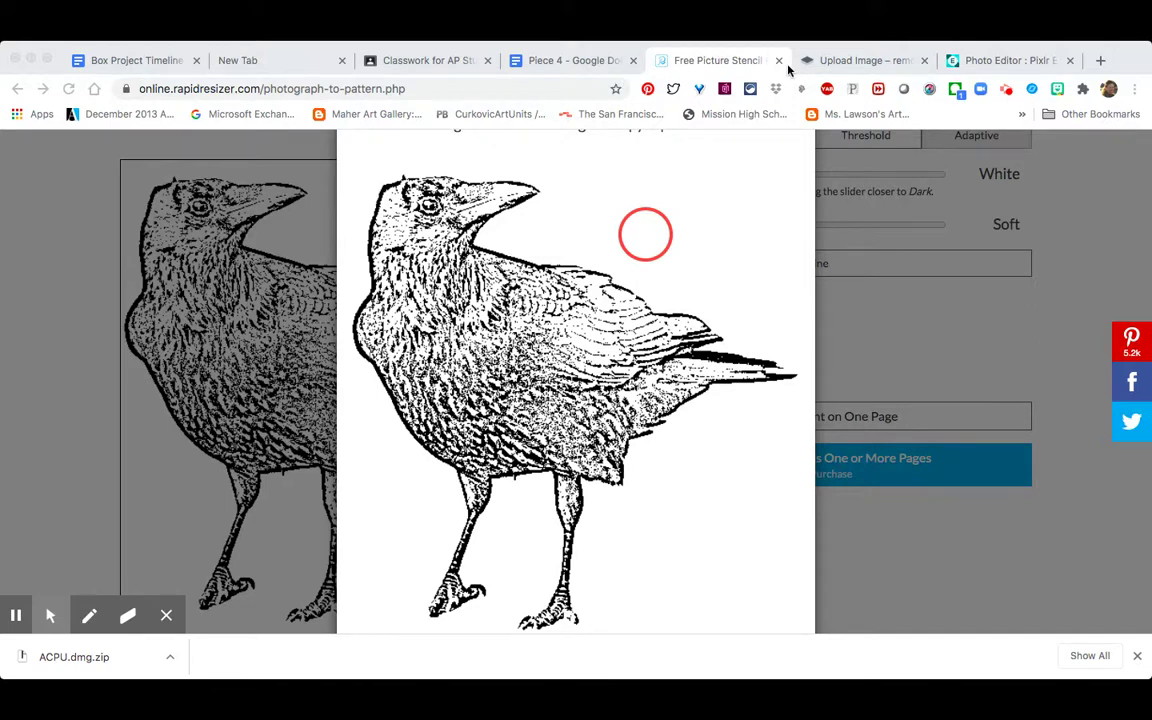
pyautogui.scroll(3, 740, 225)
pyautogui.scroll(-1, 772, 246)
pyautogui.scroll(1, 772, 244)
# Close the Get Your Design preview to return to the stencil maker.
pyautogui.click(790, 178)
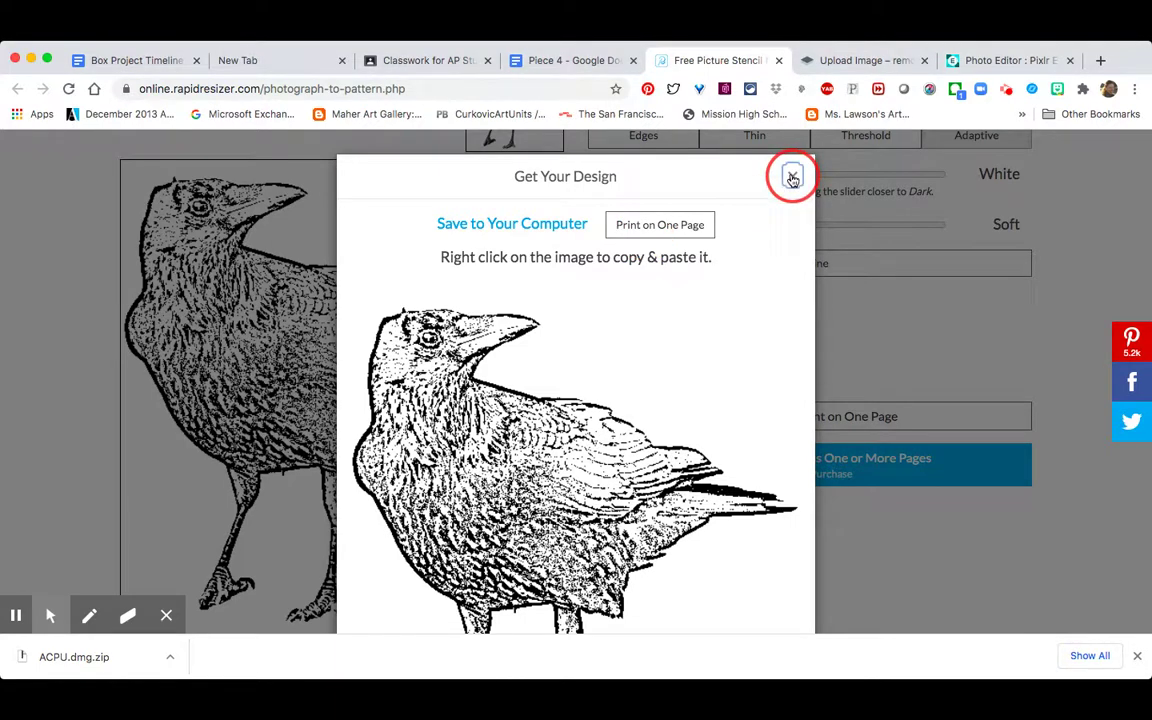
pyautogui.click(792, 177)
pyautogui.scroll(4, 651, 238)
pyautogui.scroll(2, 651, 238)
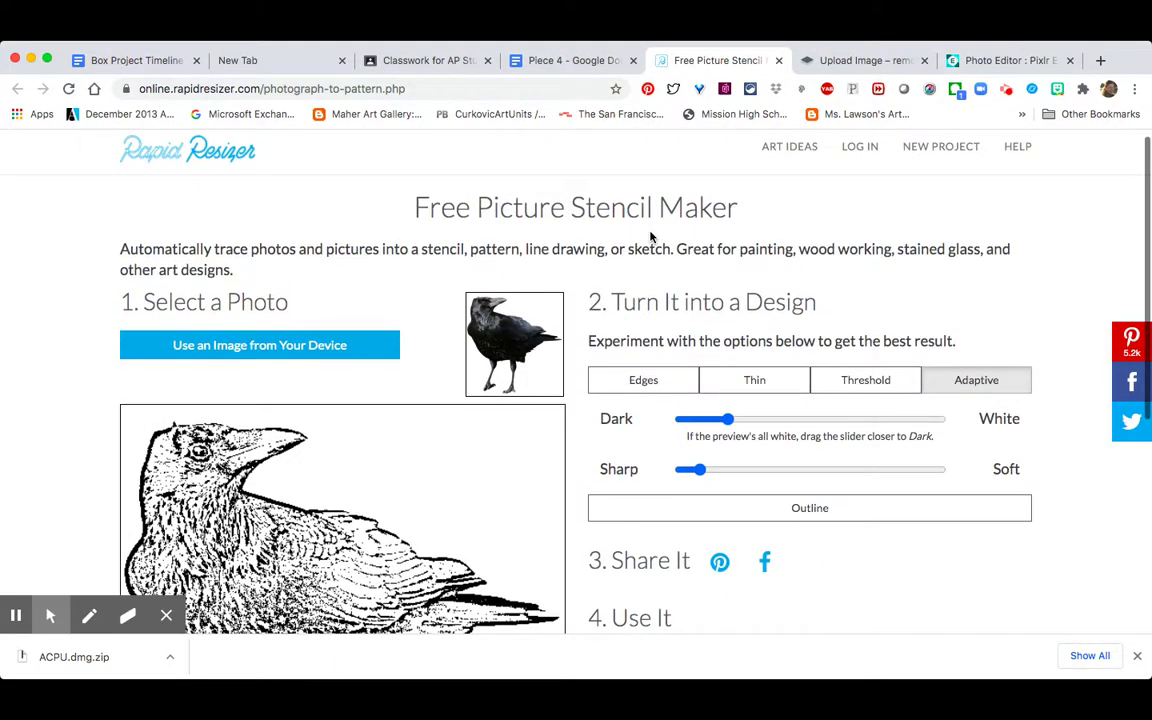
# Load the bridge photo and drag the Dark slider to its darkest setting.
pyautogui.click(259, 345)
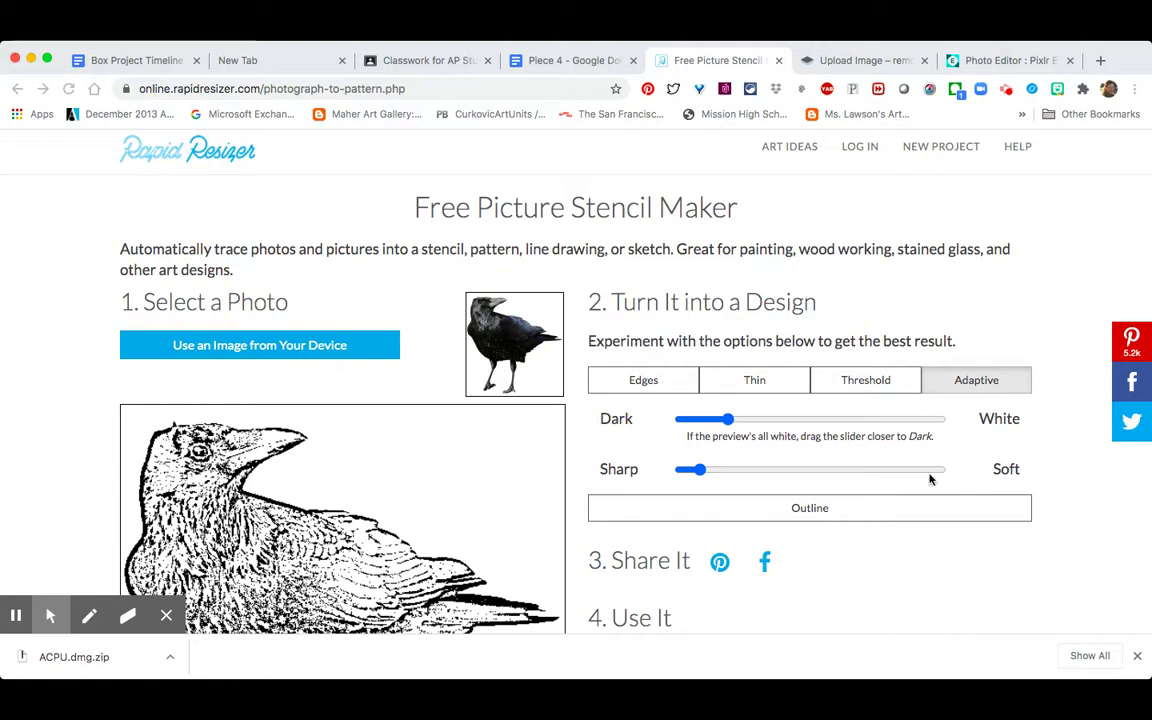
pyautogui.press('Return')
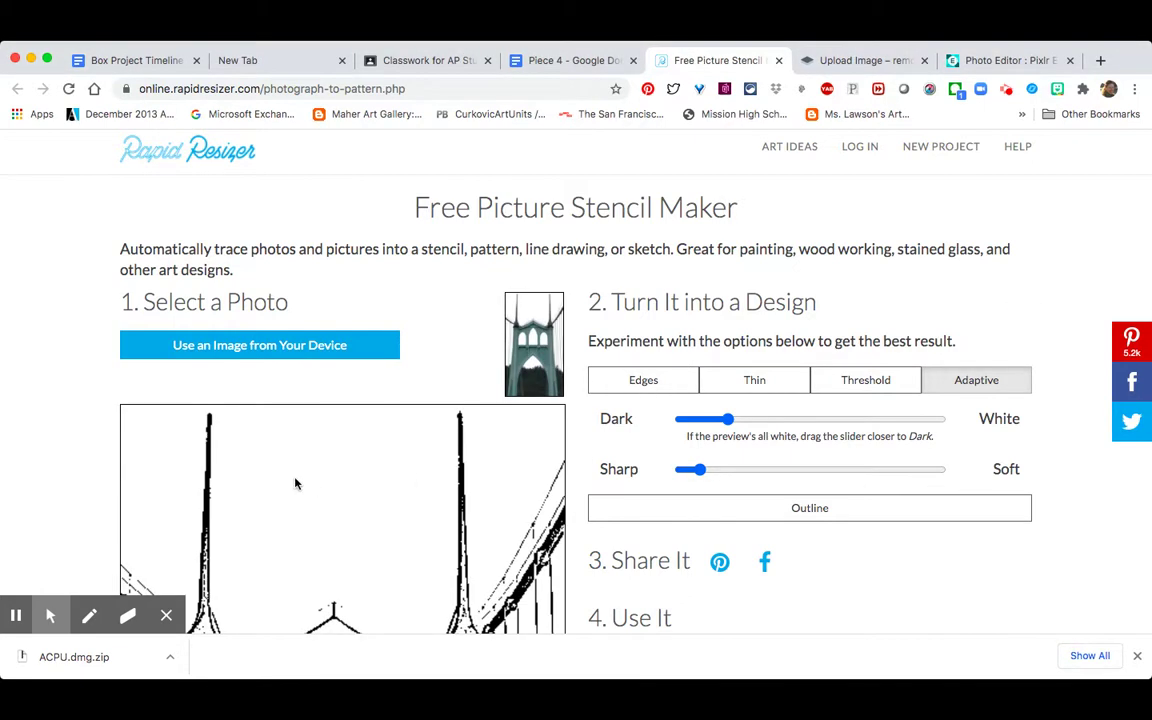
pyautogui.scroll(-5, 311, 483)
pyautogui.scroll(2, 298, 484)
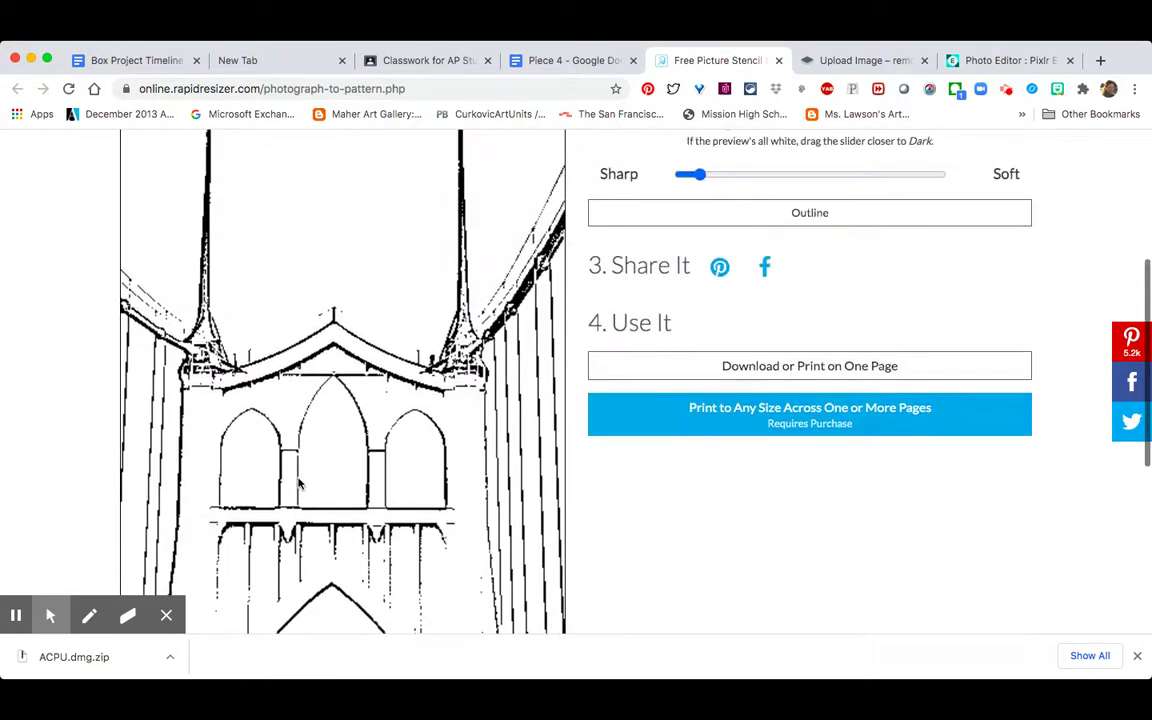
pyautogui.moveTo(715, 165); pyautogui.dragTo(683, 162)
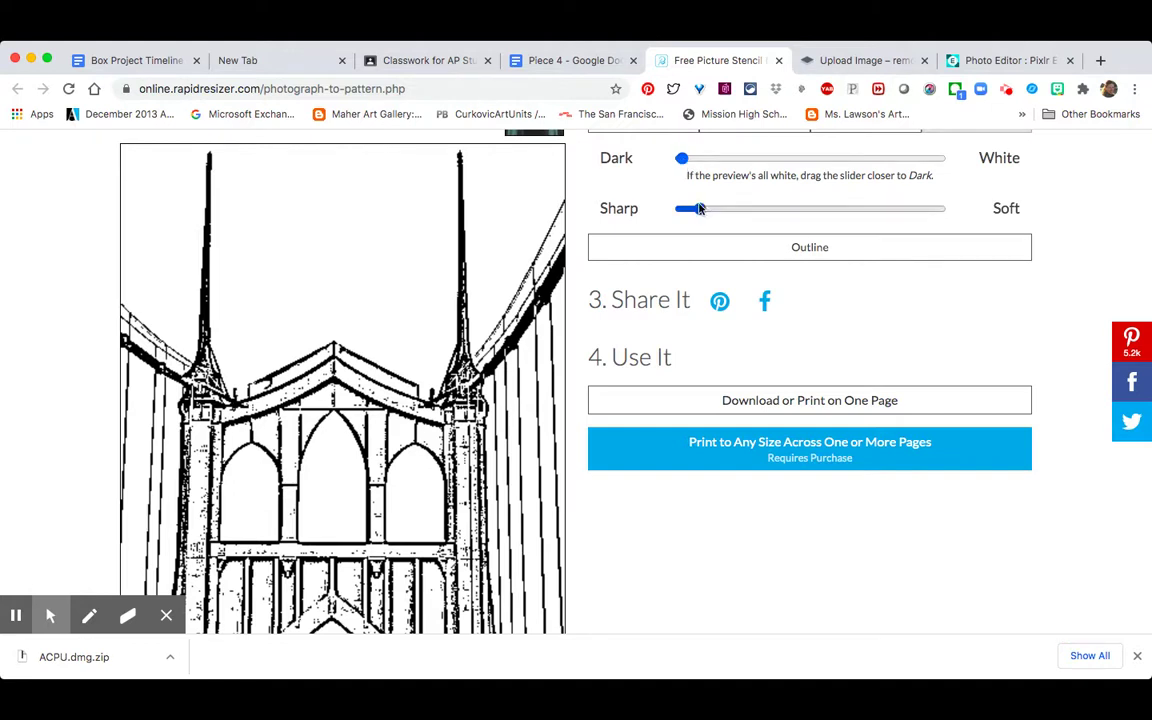
pyautogui.scroll(-2, 910, 170)
pyautogui.scroll(4, 910, 170)
pyautogui.scroll(-3, 910, 170)
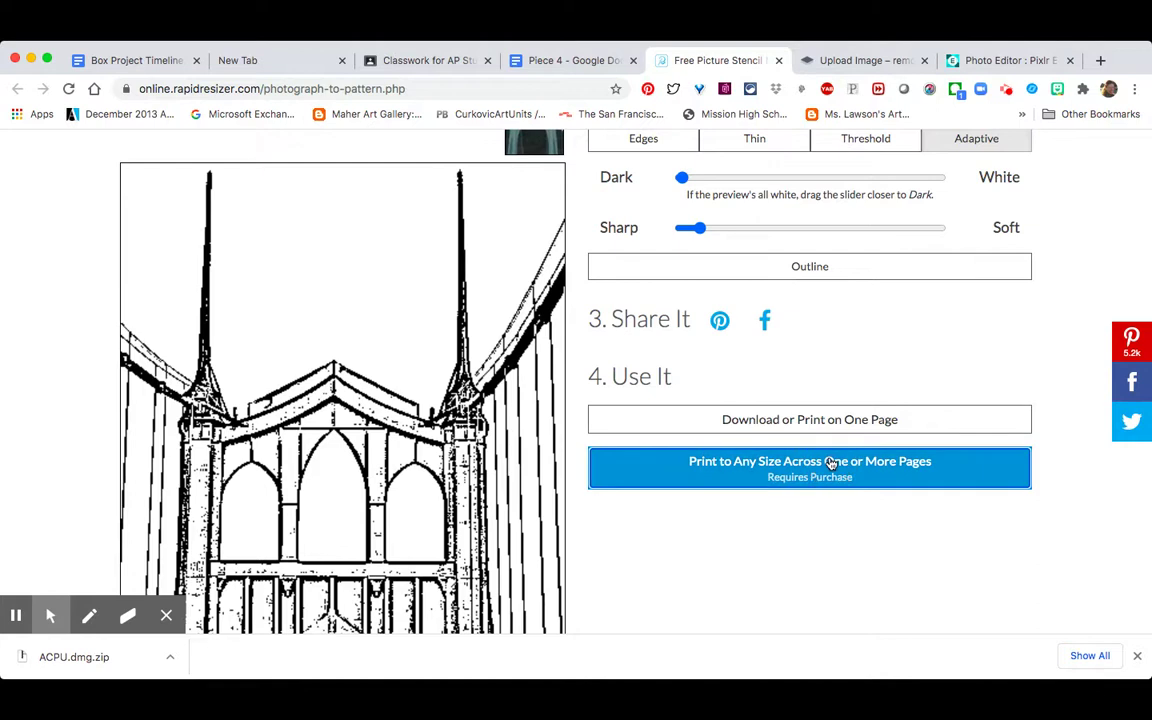
# Try the enlarged multi-page print option for the bridge stencil, then go back.
pyautogui.click(724, 422)
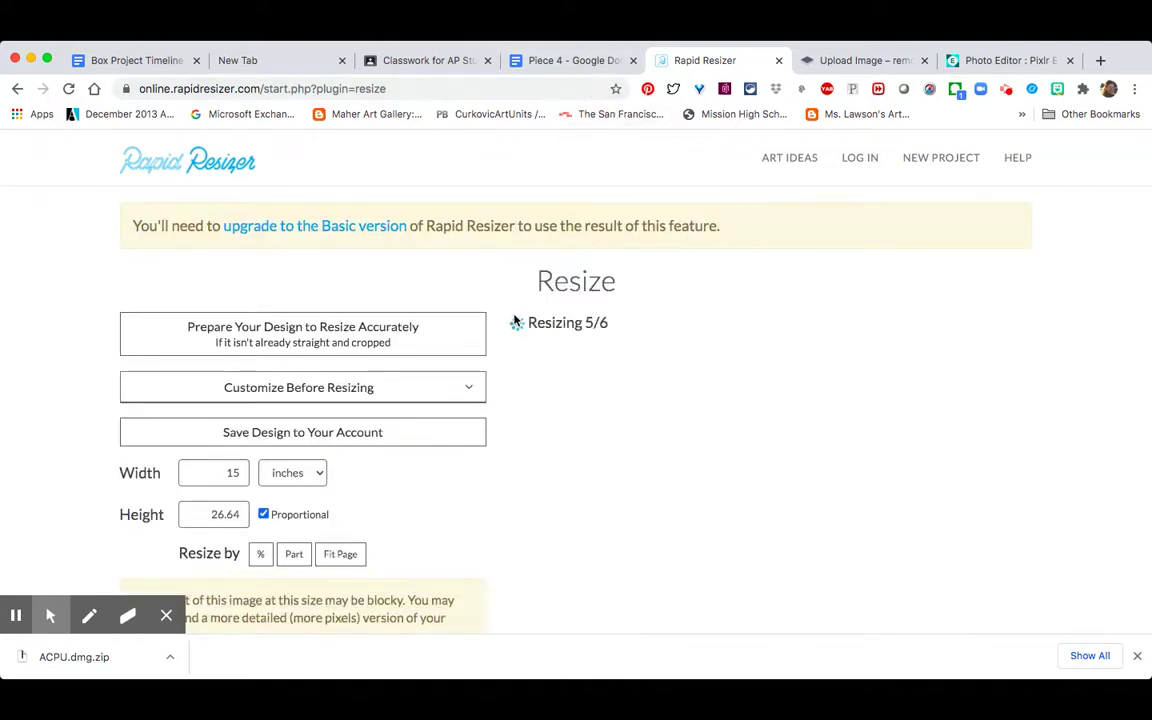
pyautogui.scroll(-8, 514, 319)
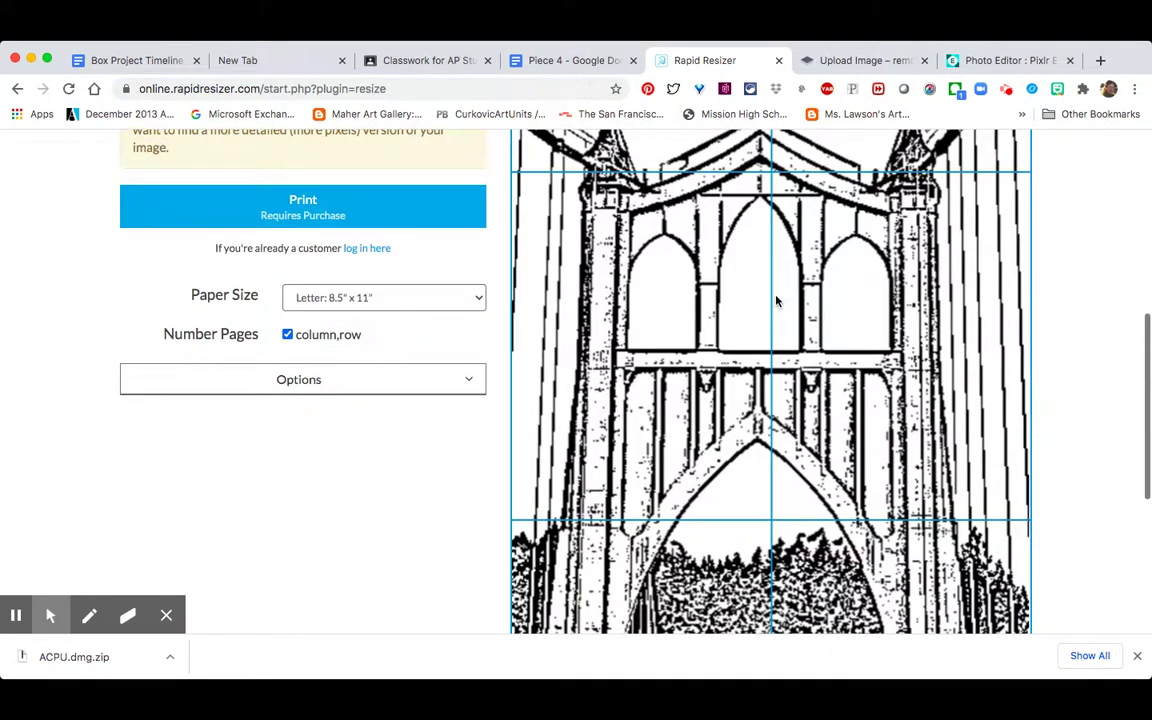
pyautogui.scroll(3, 770, 300)
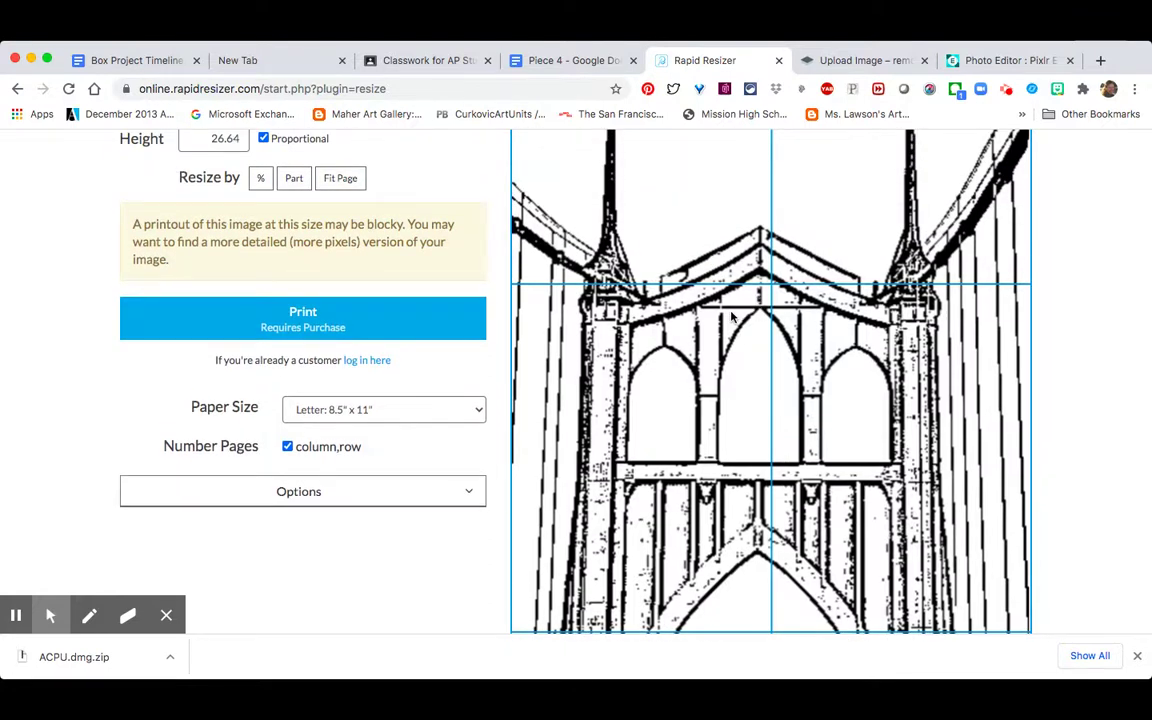
pyautogui.click(16, 89)
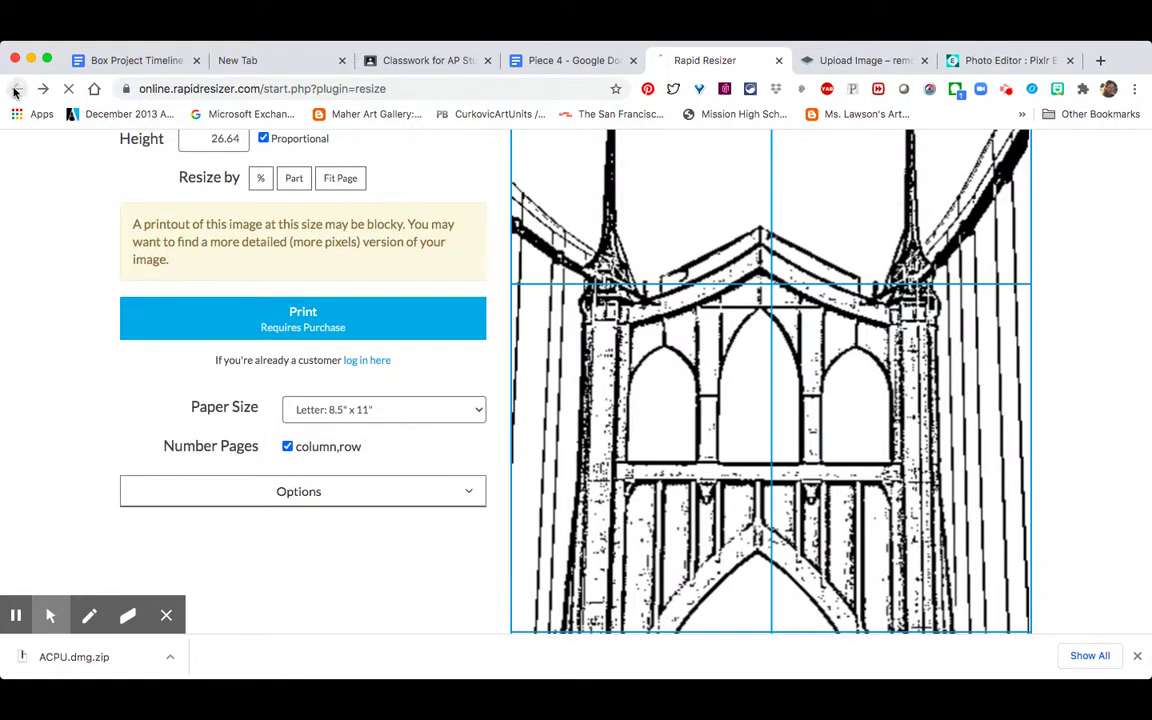
pyautogui.scroll(5, 604, 226)
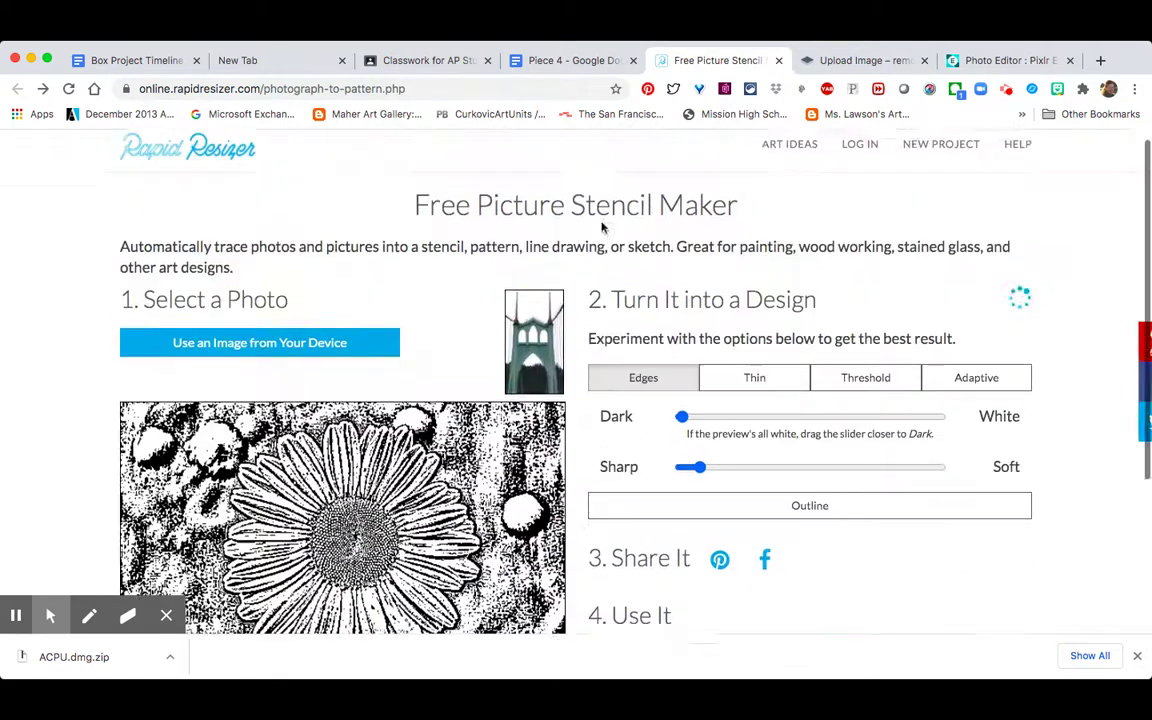
pyautogui.scroll(-5, 602, 225)
pyautogui.scroll(-1, 602, 226)
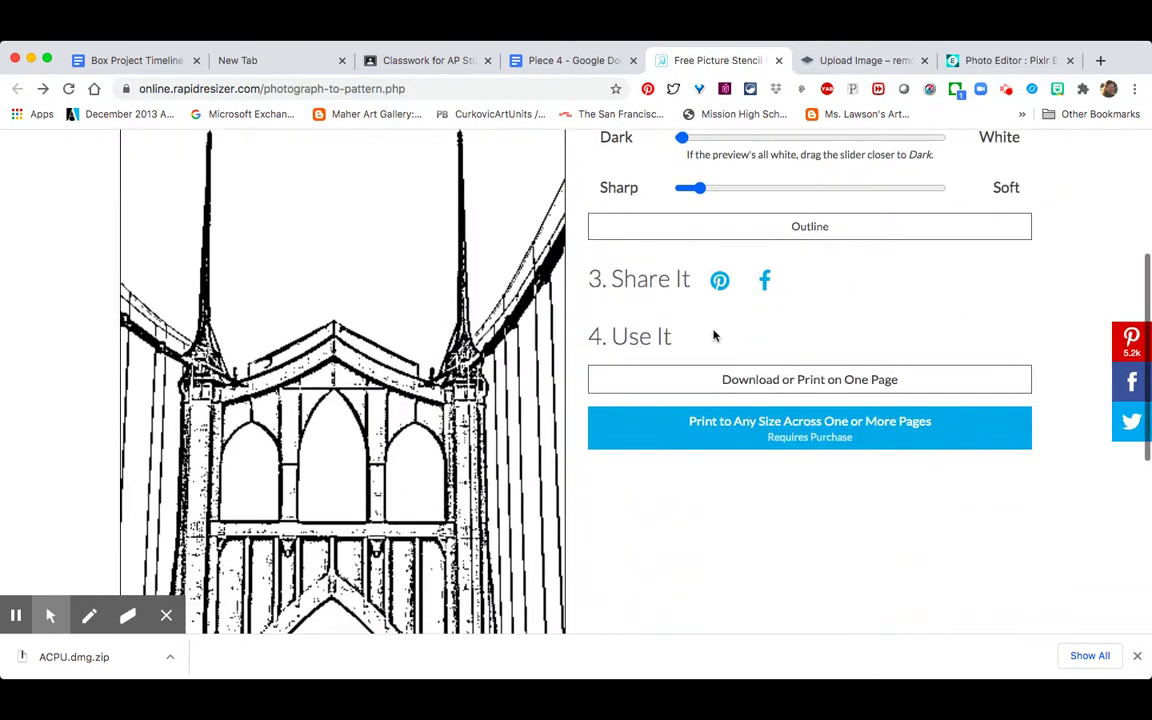
# Copy the bridge stencil from its one-page download view and close it.
pyautogui.click(760, 381)
pyautogui.scroll(-4, 658, 442)
pyautogui.scroll(-2, 637, 442)
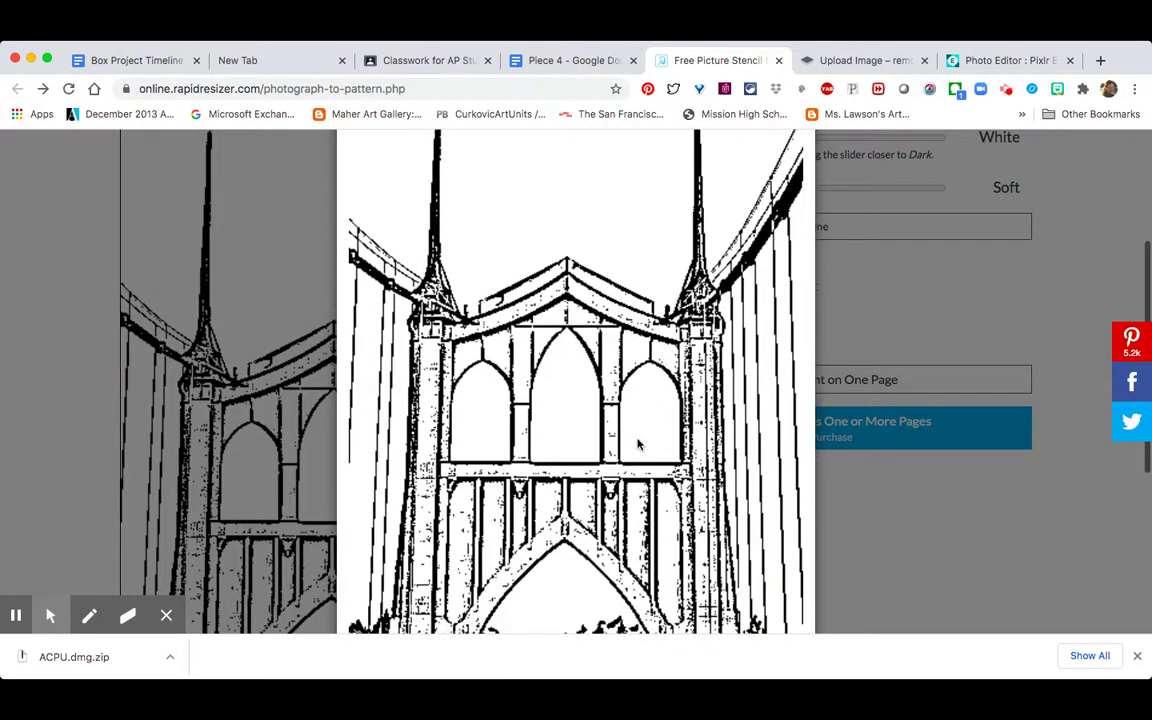
pyautogui.click(545, 470)
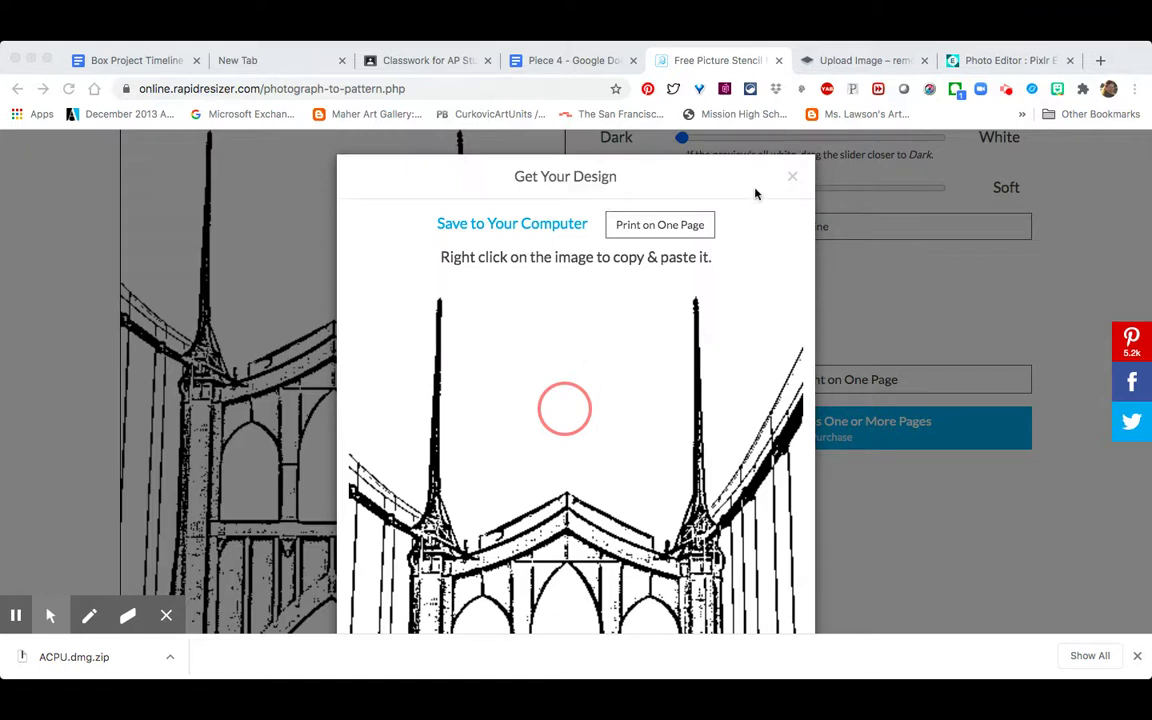
pyautogui.click(790, 180)
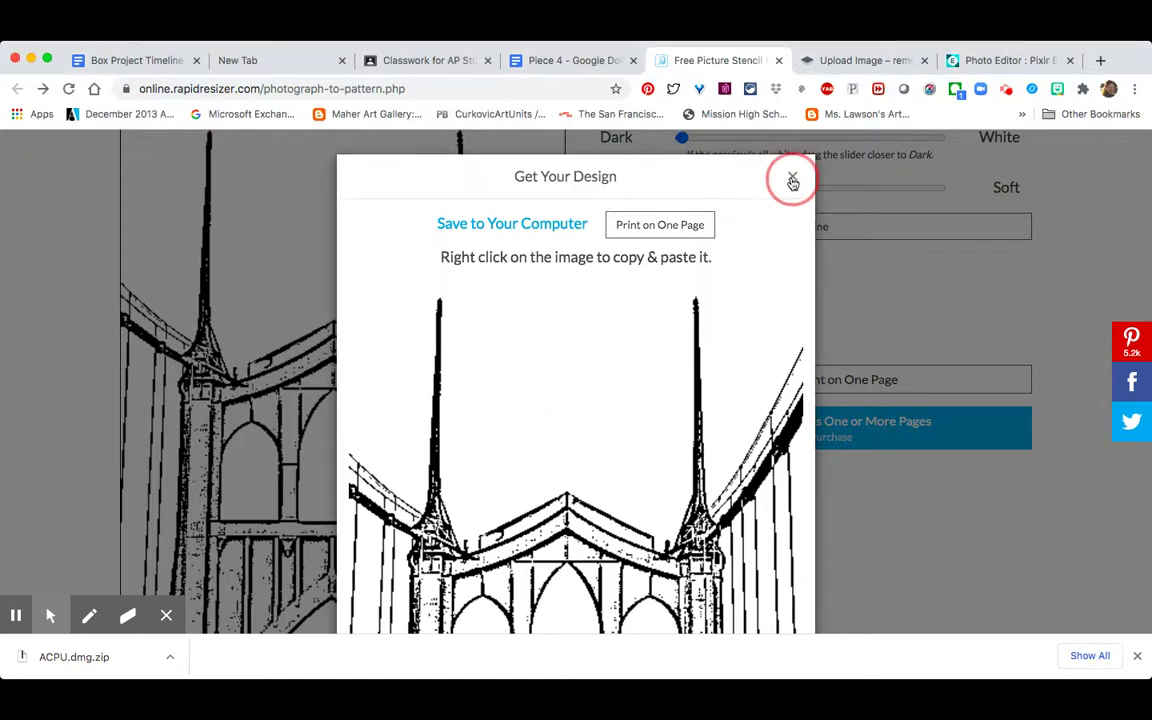
pyautogui.scroll(5, 531, 228)
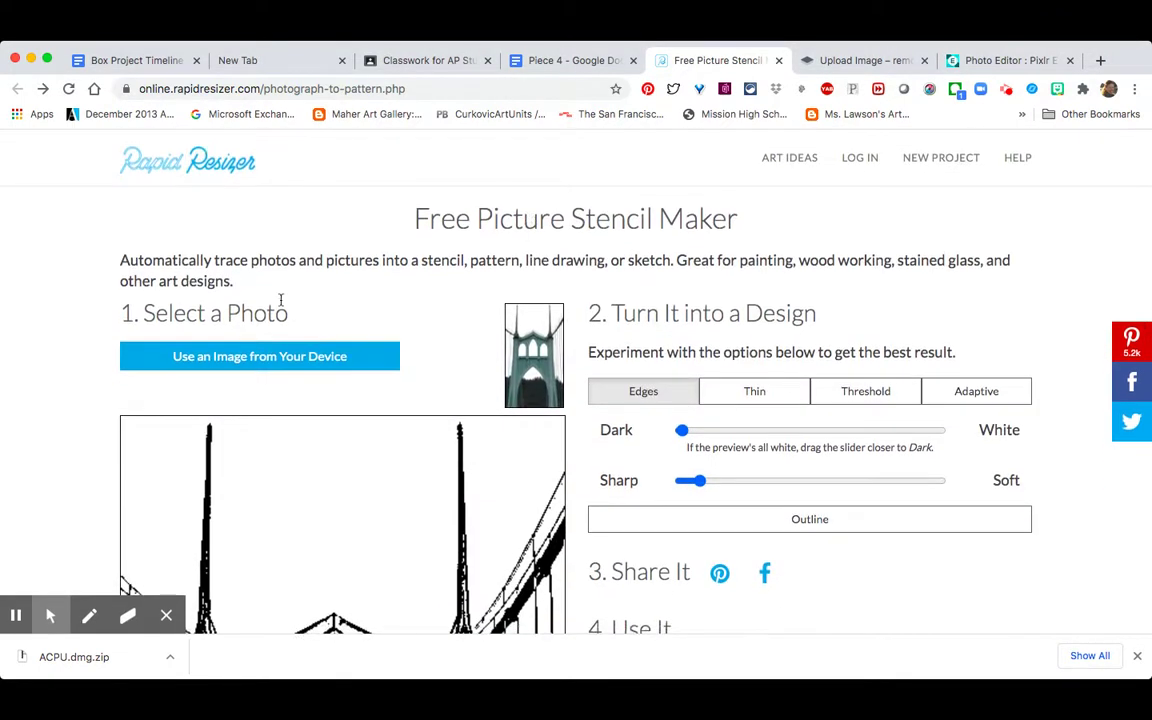
# Load the magnolia cut-out into the stencil maker as an Edges stencil.
pyautogui.click(269, 357)
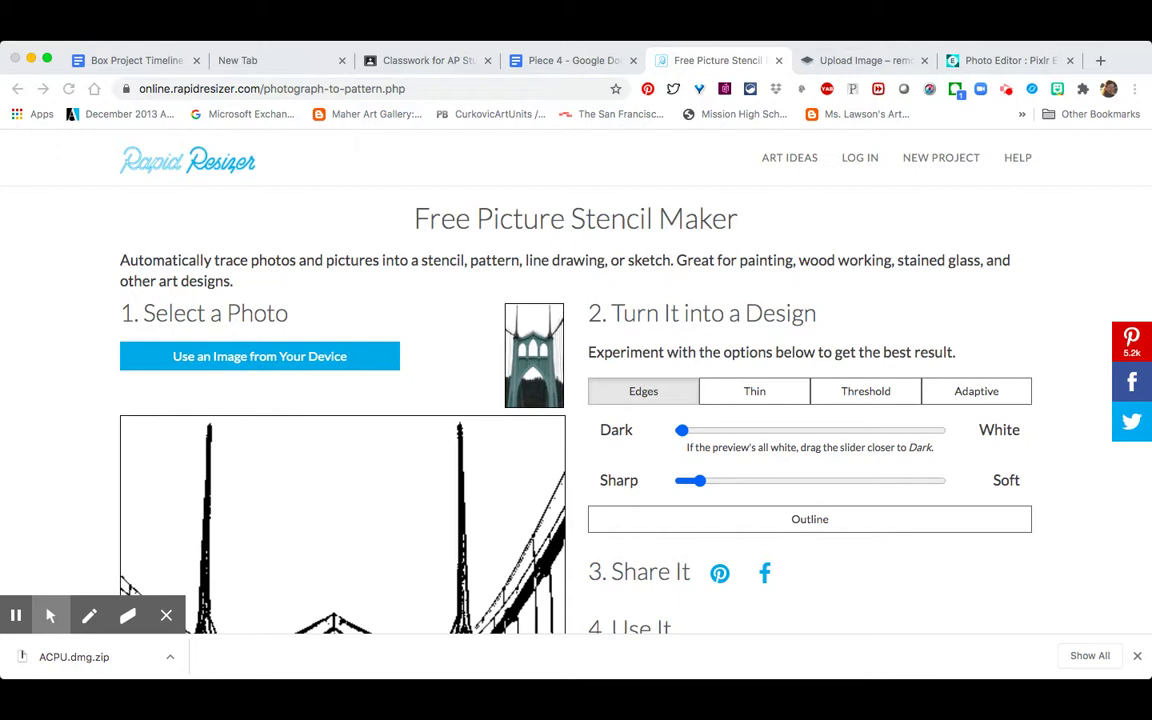
pyautogui.click(951, 500)
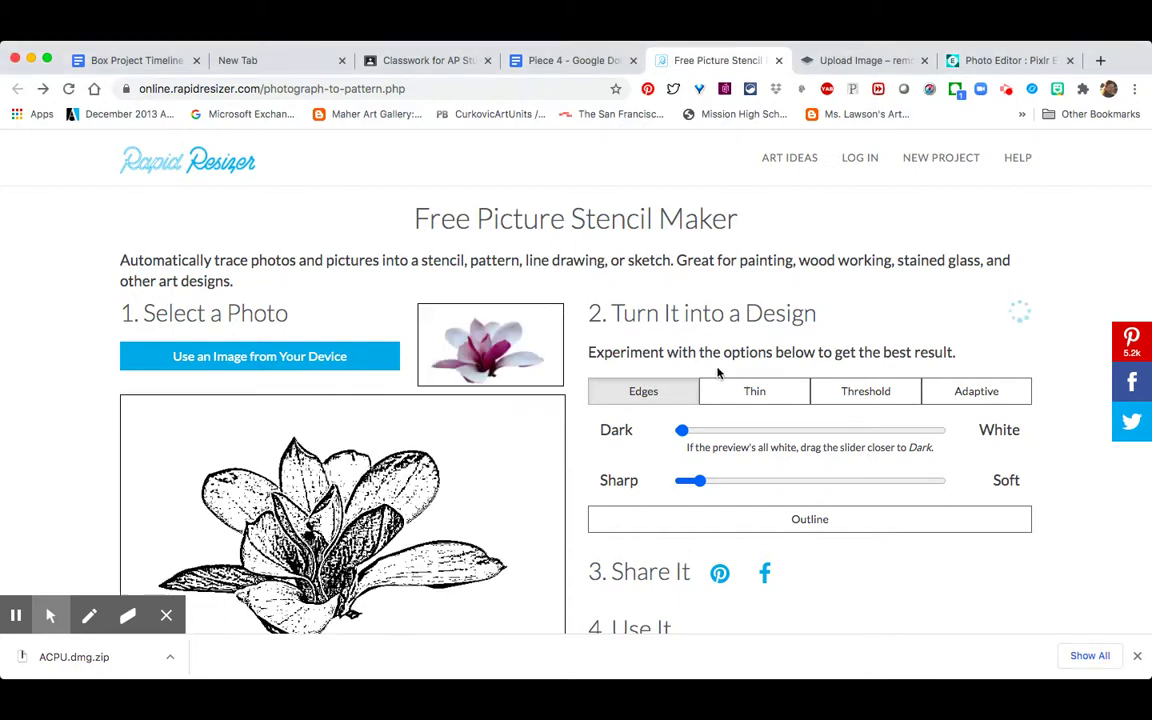
pyautogui.scroll(-3, 584, 432)
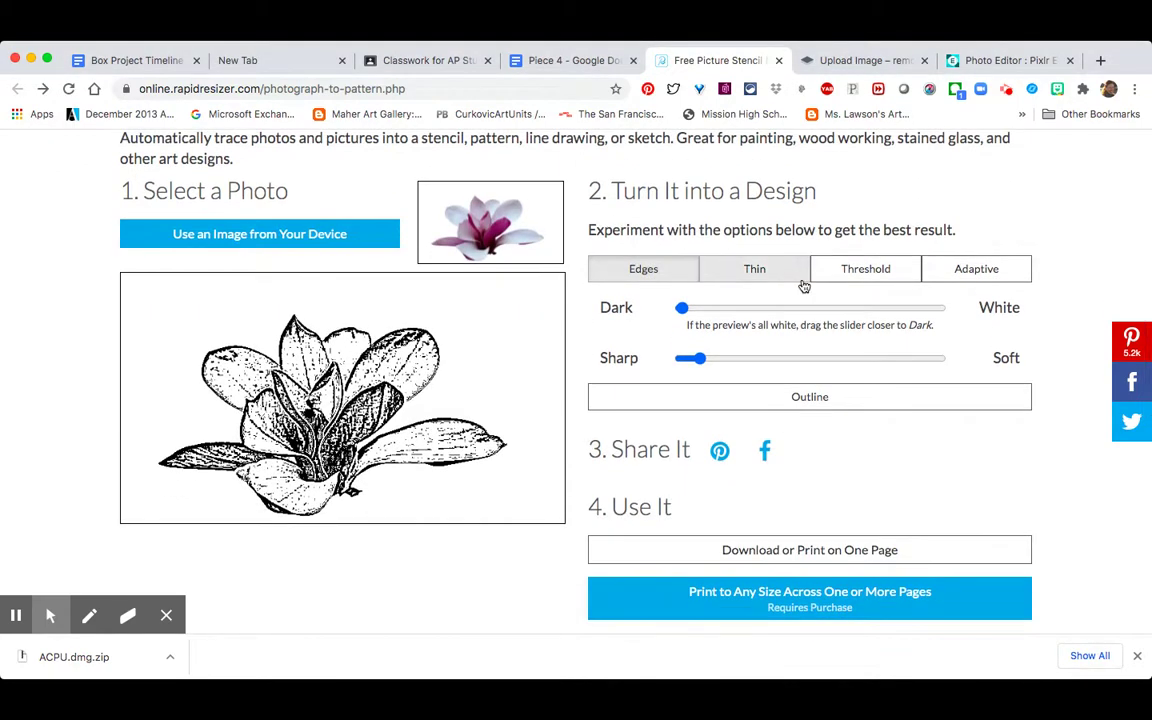
# Copy the magnolia stencil from its one-page download view and close it.
pyautogui.click(812, 552)
pyautogui.rightClick(556, 432)
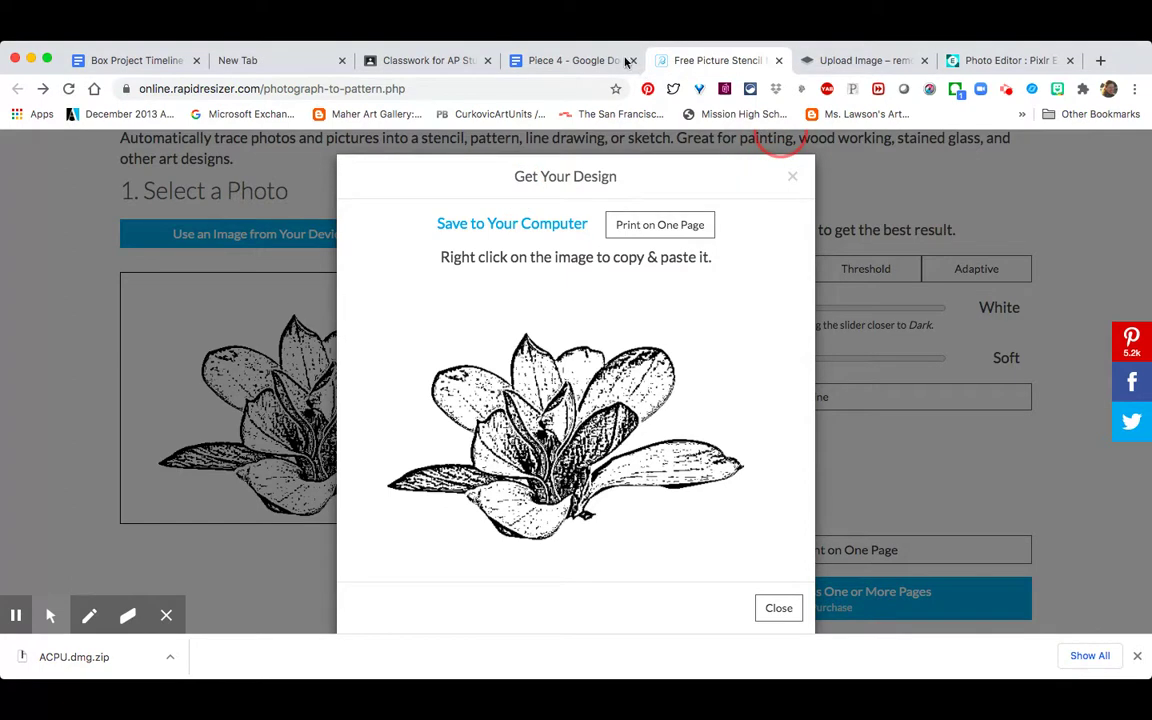
pyautogui.click(792, 176)
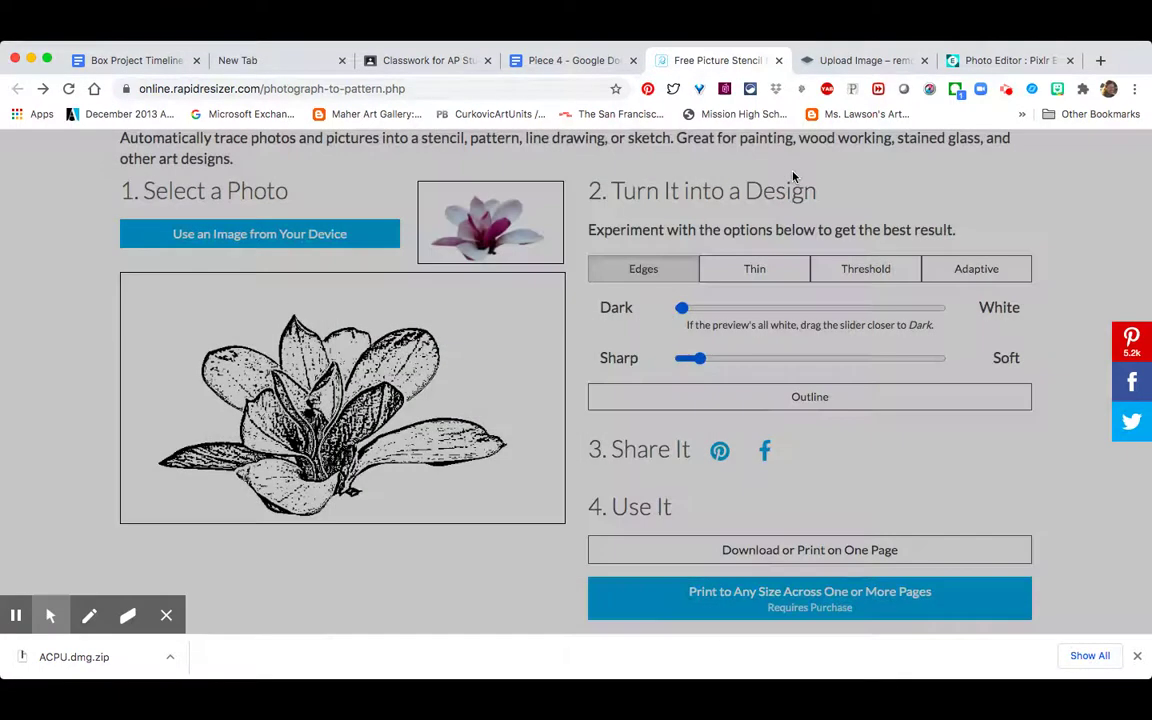
pyautogui.scroll(2, 525, 237)
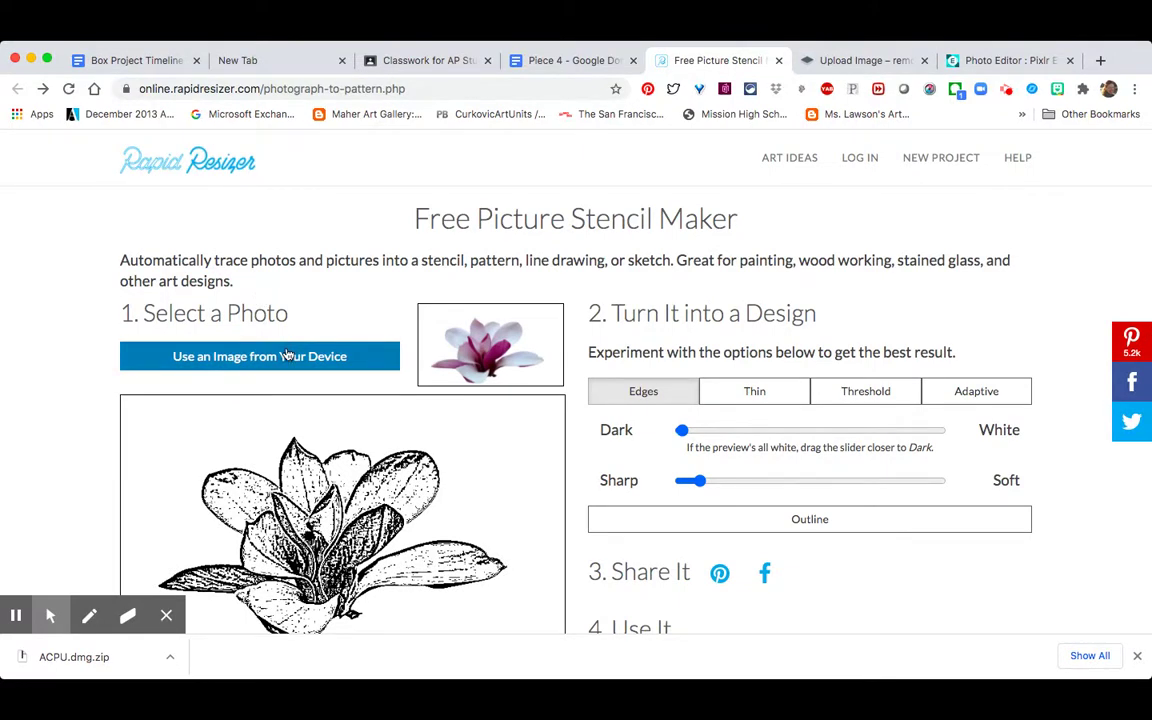
# Load the Mary statue photo and tune Dark and Sharp for finer detail.
pyautogui.click(310, 366)
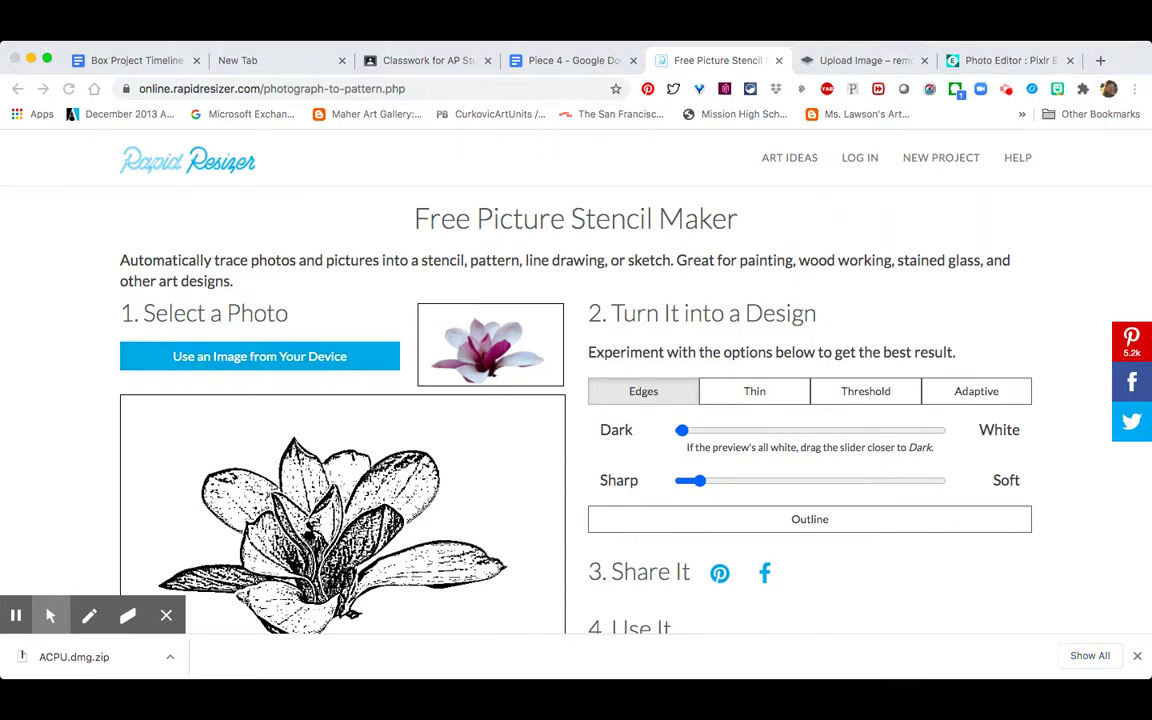
pyautogui.press('Return')
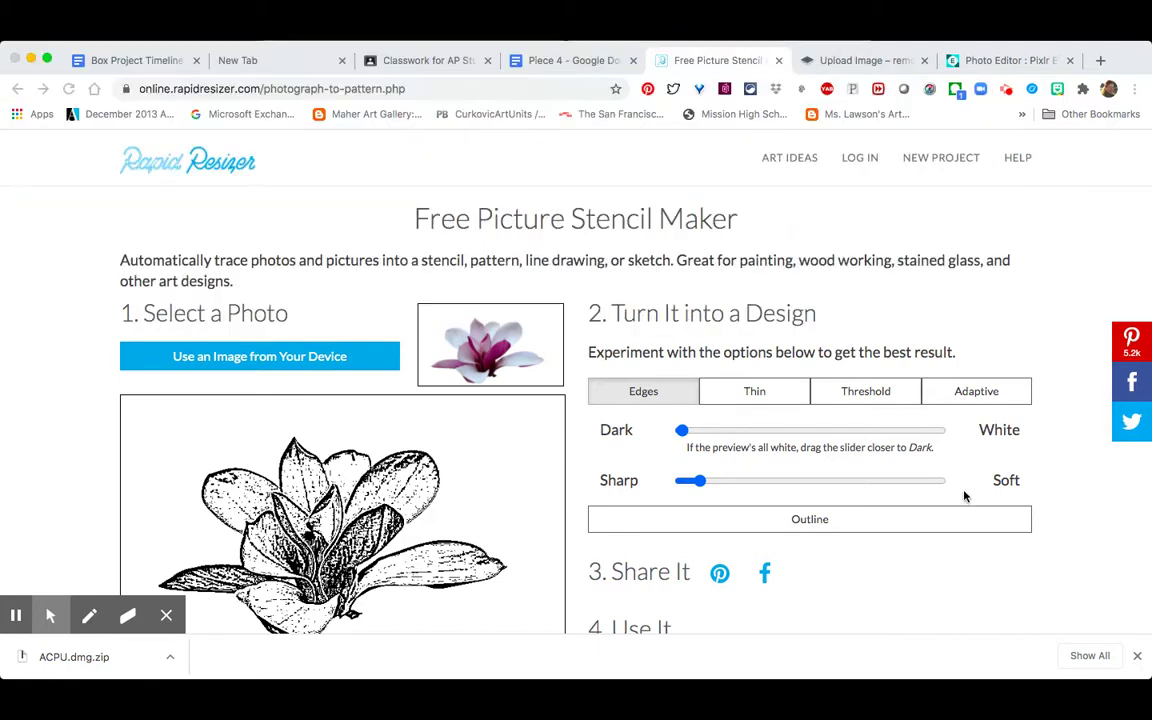
pyautogui.scroll(-5, 543, 372)
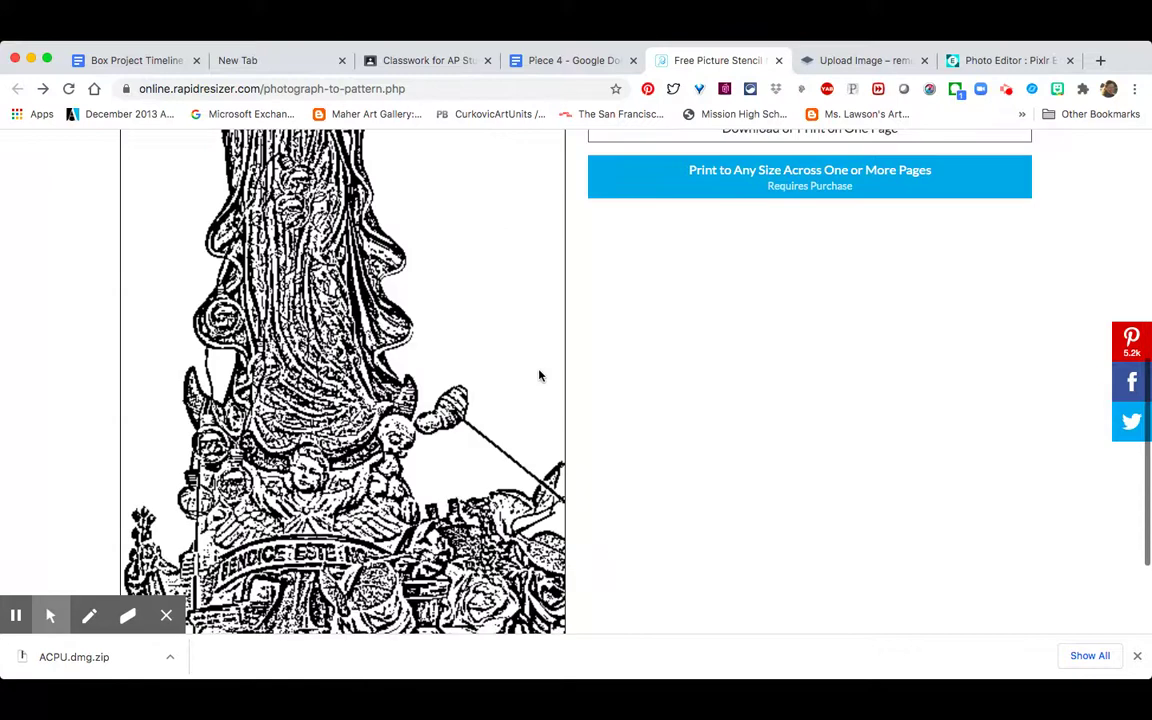
pyautogui.scroll(5, 539, 376)
pyautogui.moveTo(698, 319); pyautogui.dragTo(738, 319)
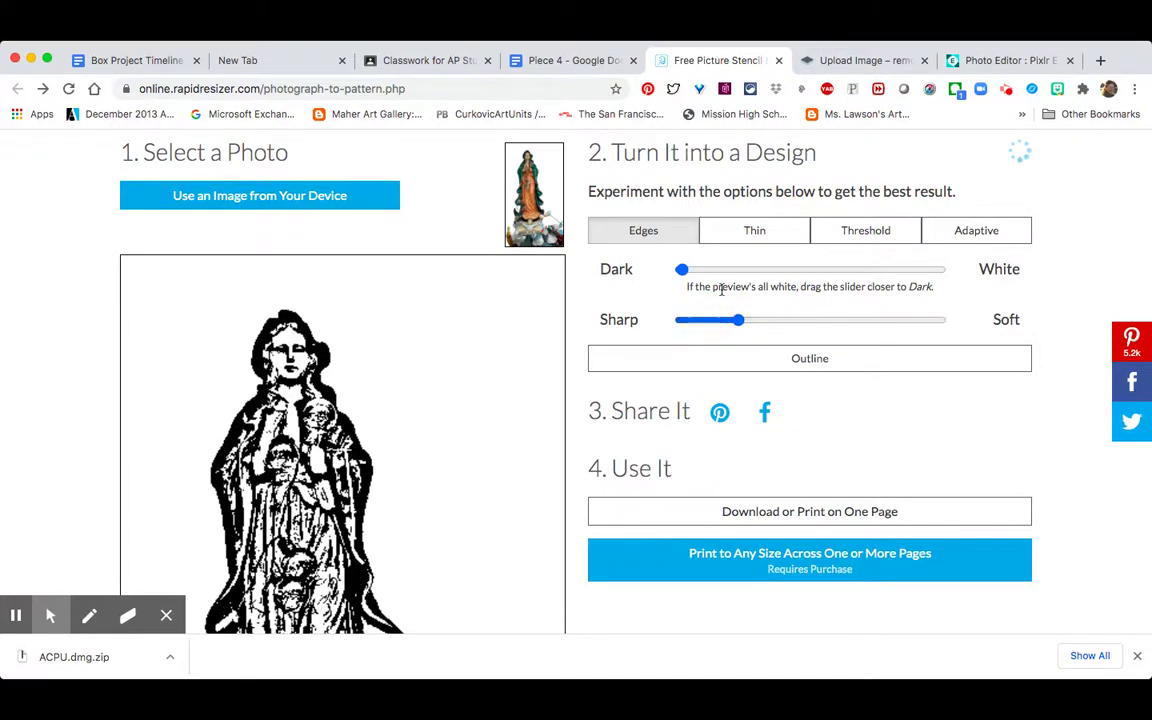
pyautogui.click(683, 271)
pyautogui.moveTo(683, 271)
pyautogui.mouseDown()
pyautogui.moveTo(705, 271)
pyautogui.moveTo(683, 270)
pyautogui.mouseUp()
pyautogui.moveTo(730, 320); pyautogui.dragTo(704, 322)
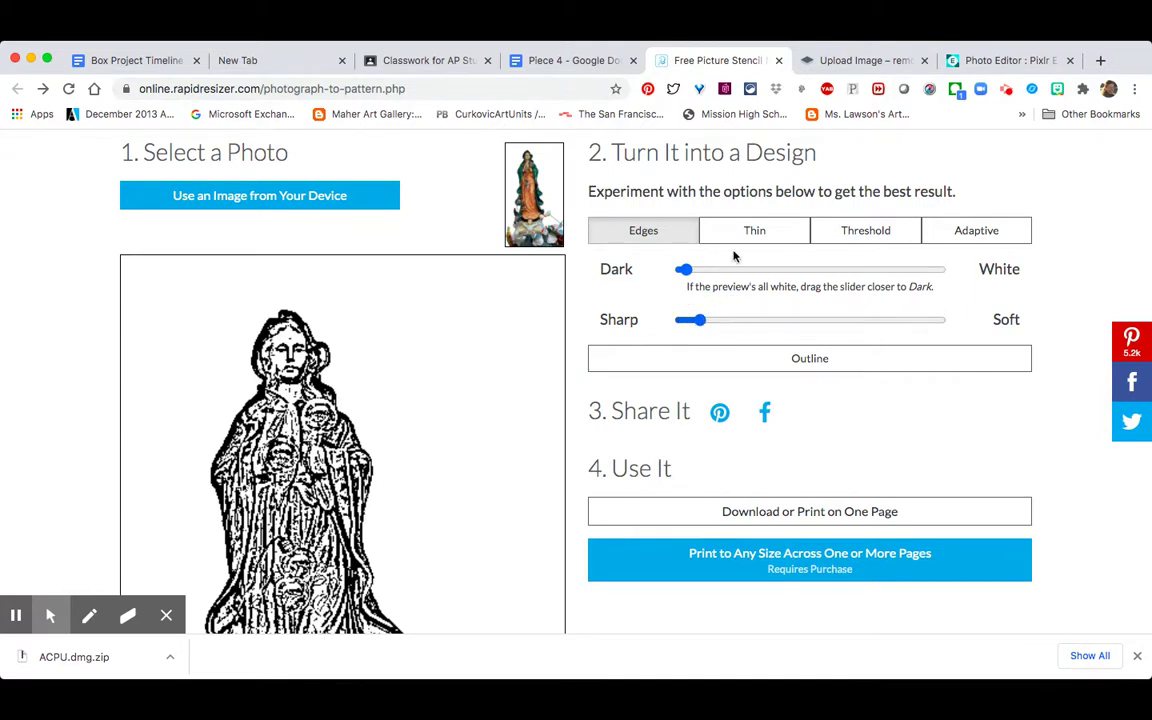
# Compare Thin, Threshold and Adaptive styles, keep Adaptive, and add an outline.
pyautogui.click(933, 232)
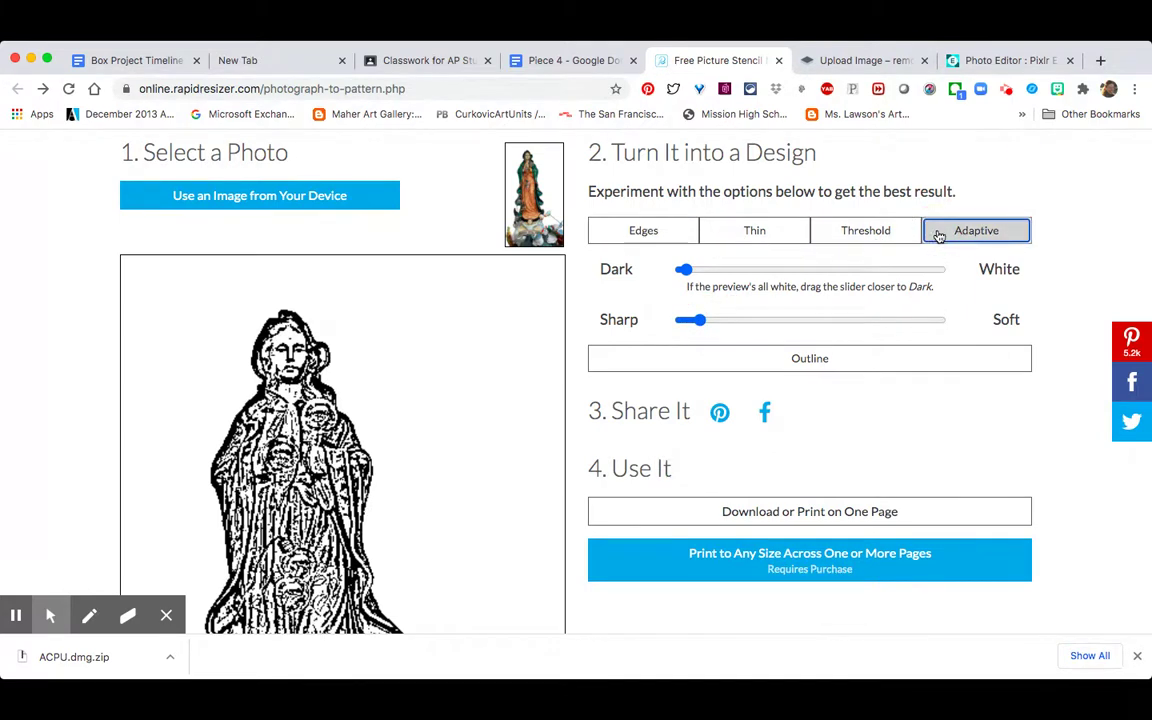
pyautogui.click(744, 242)
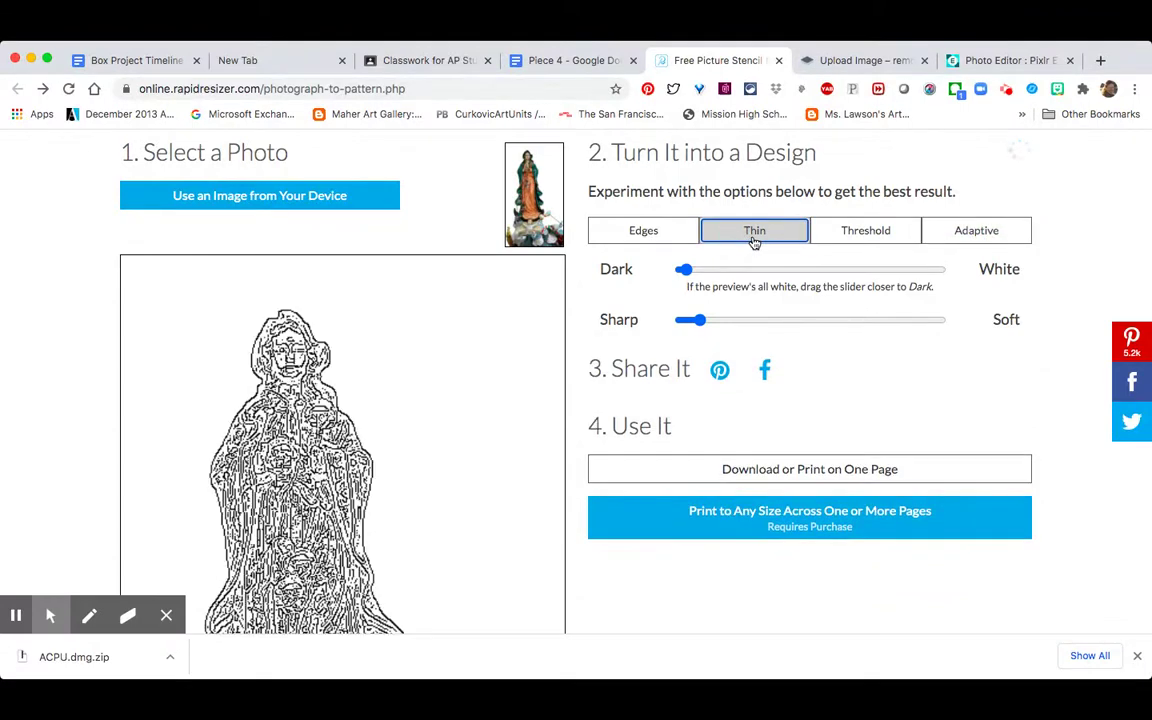
pyautogui.click(846, 232)
pyautogui.click(952, 232)
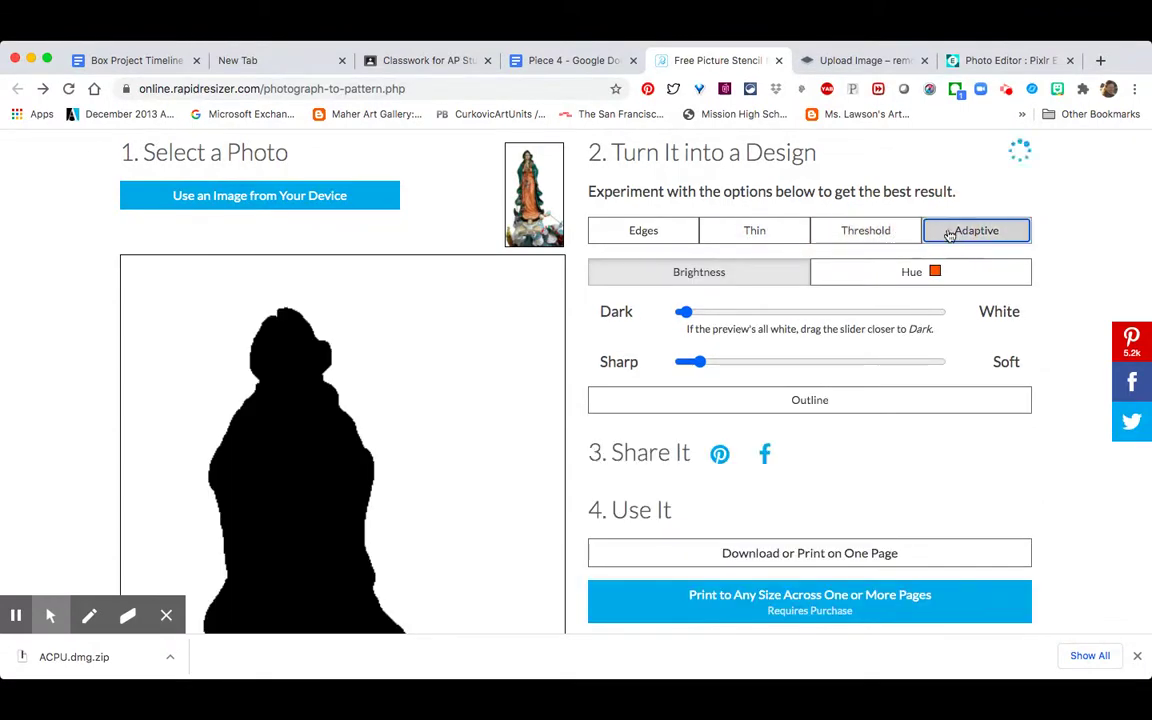
pyautogui.moveTo(688, 272); pyautogui.dragTo(697, 271)
pyautogui.scroll(-2, 931, 414)
pyautogui.scroll(-5, 931, 414)
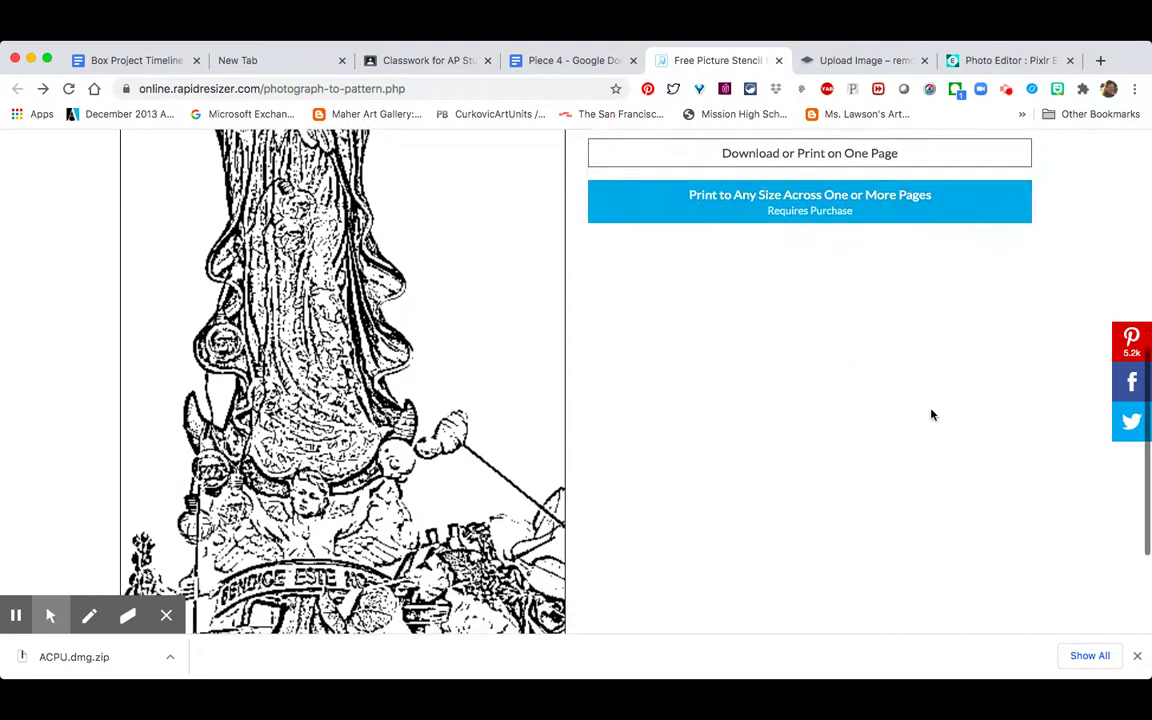
pyautogui.scroll(7, 931, 414)
pyautogui.scroll(-1, 931, 414)
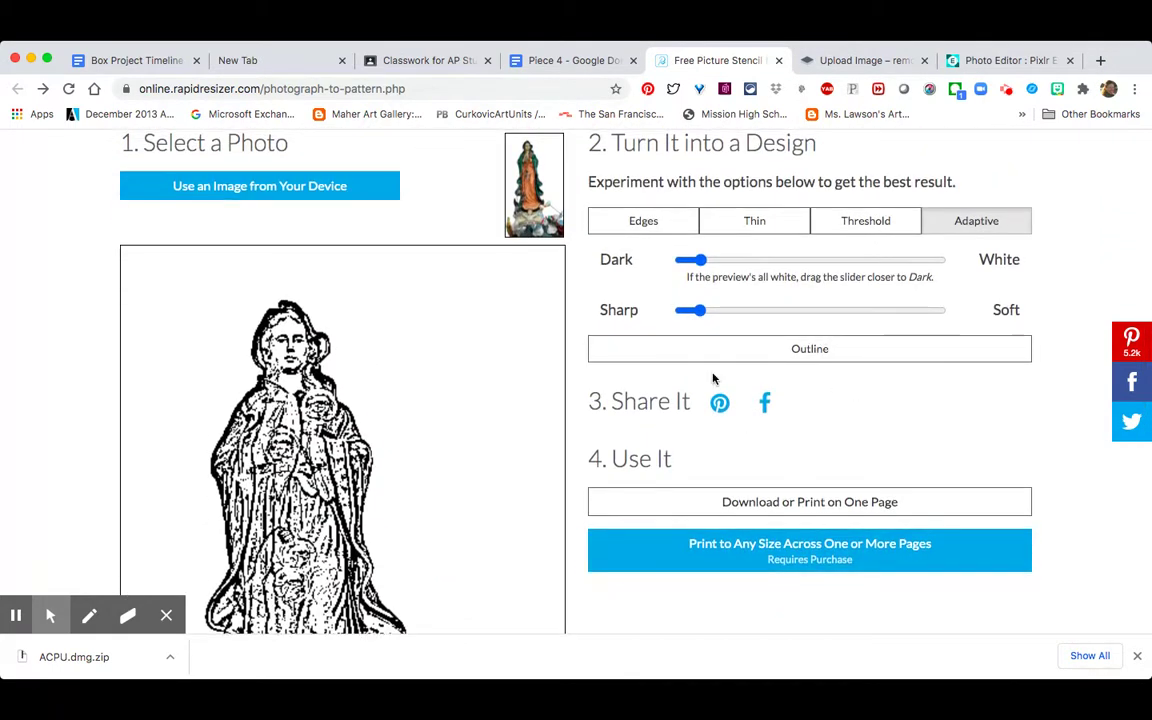
pyautogui.click(612, 355)
pyautogui.scroll(1, 612, 355)
pyautogui.scroll(-2, 753, 450)
# Save the statue stencil image, then return to the Piece 4 instructions.
pyautogui.click(762, 473)
pyautogui.scroll(-2, 614, 461)
pyautogui.rightClick(439, 437)
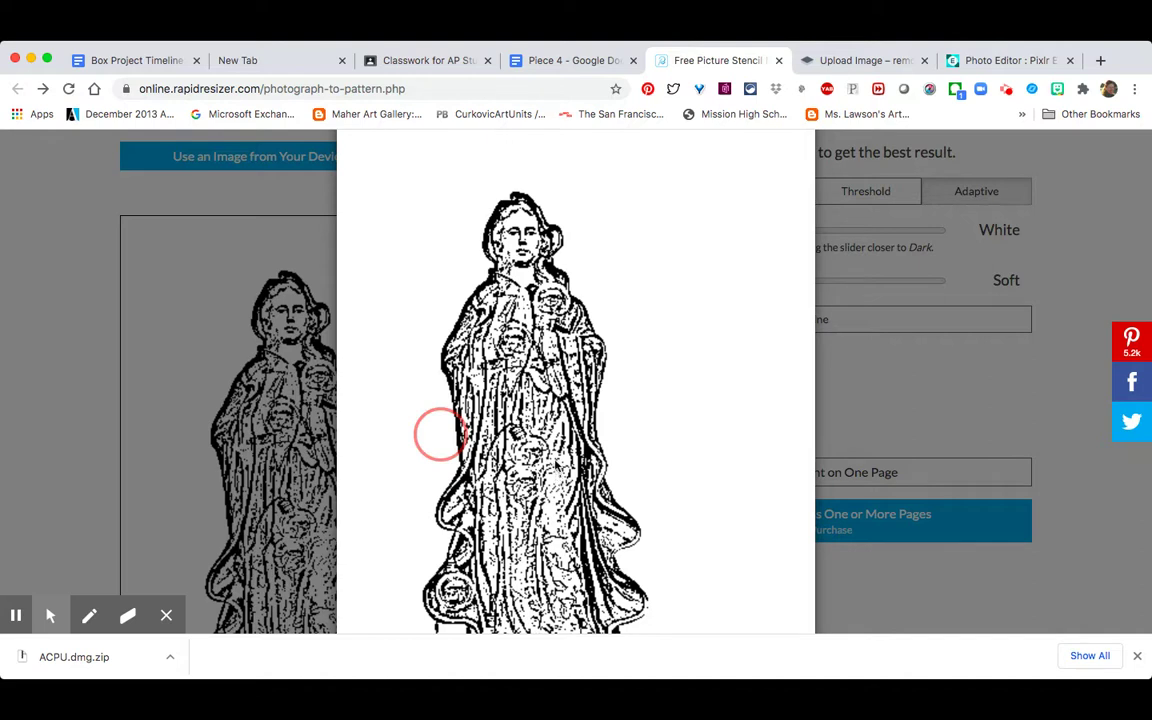
pyautogui.click(633, 437)
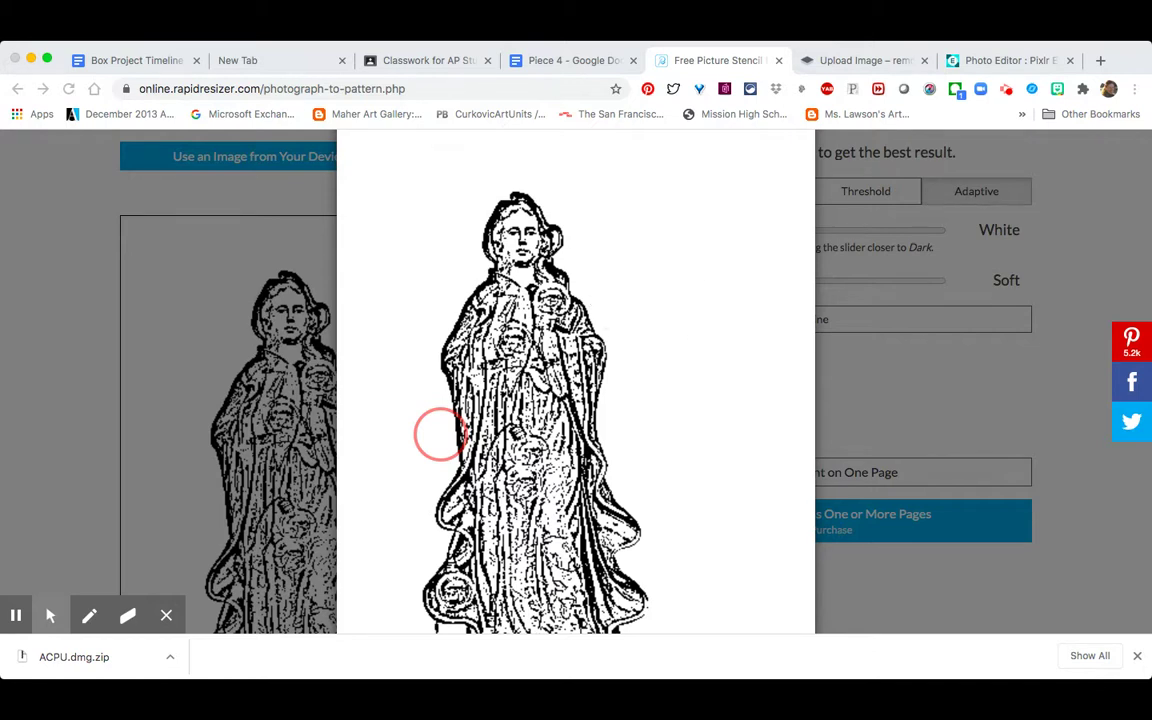
pyautogui.click(586, 160)
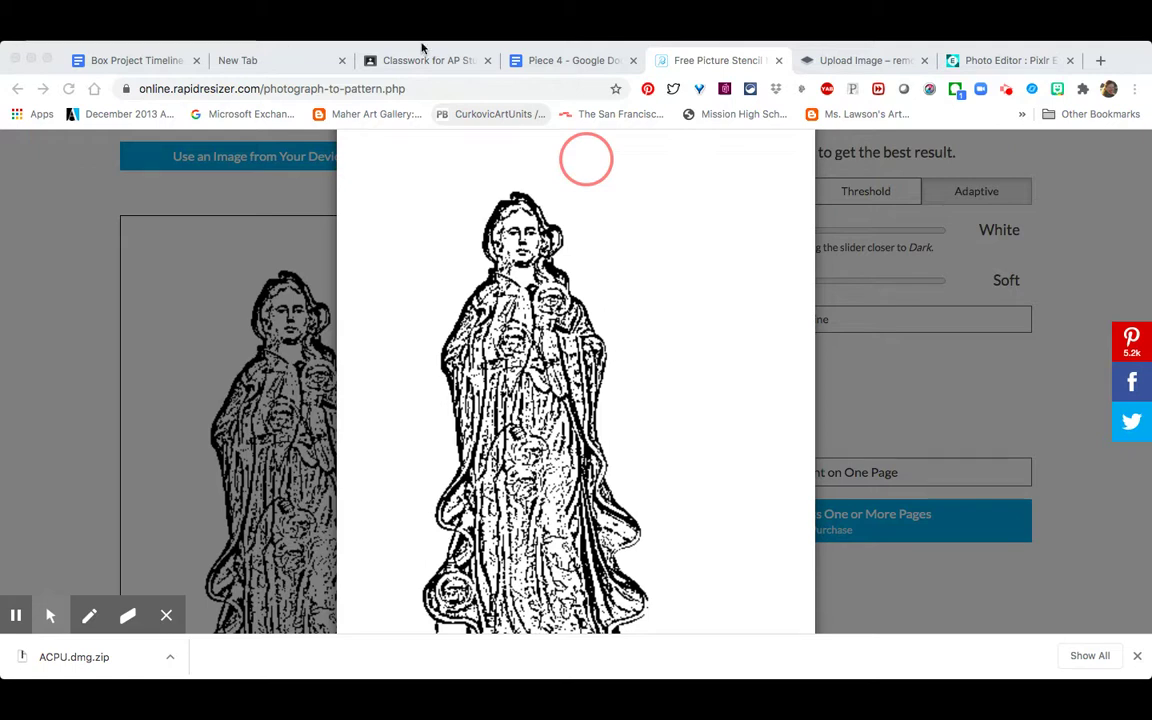
pyautogui.click(563, 62)
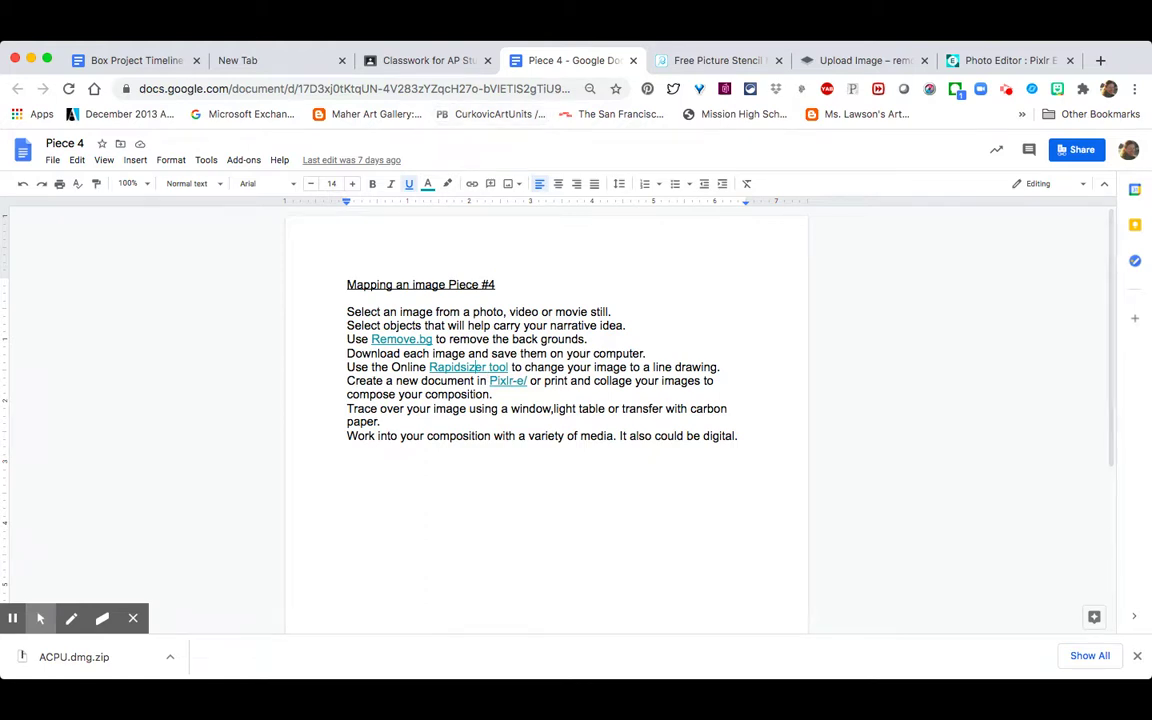
# Dismiss the download confirmation and relaunch the Pixlr E editor.
pyautogui.click(997, 62)
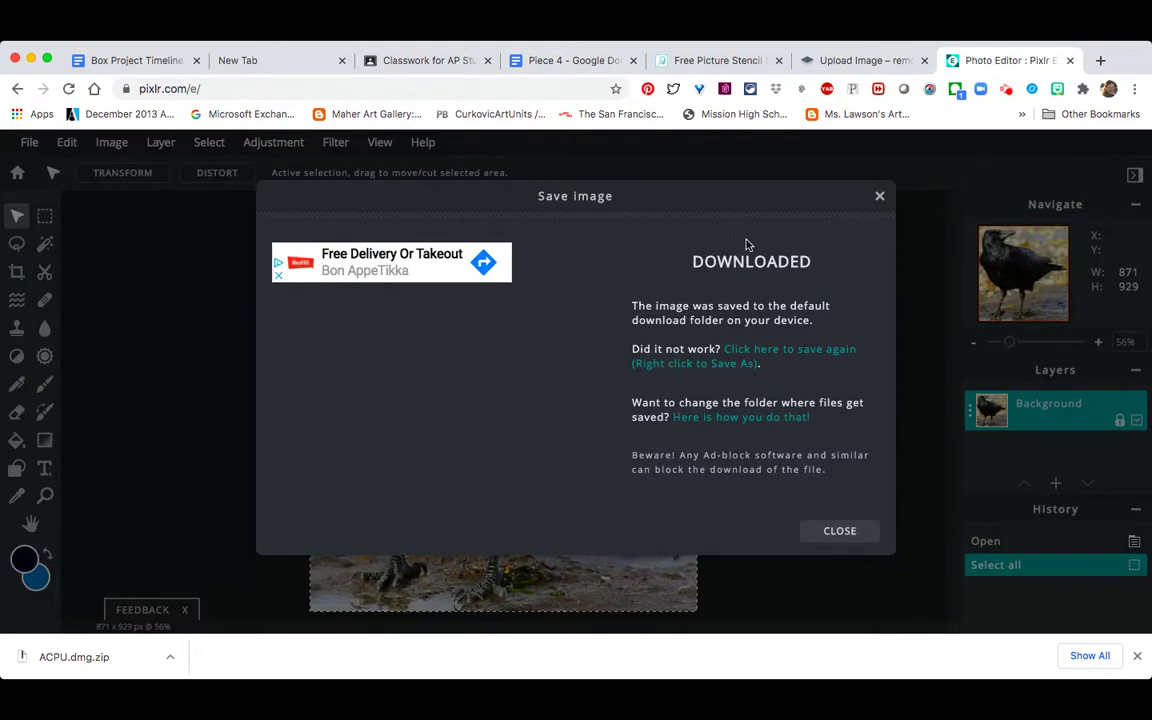
pyautogui.click(877, 196)
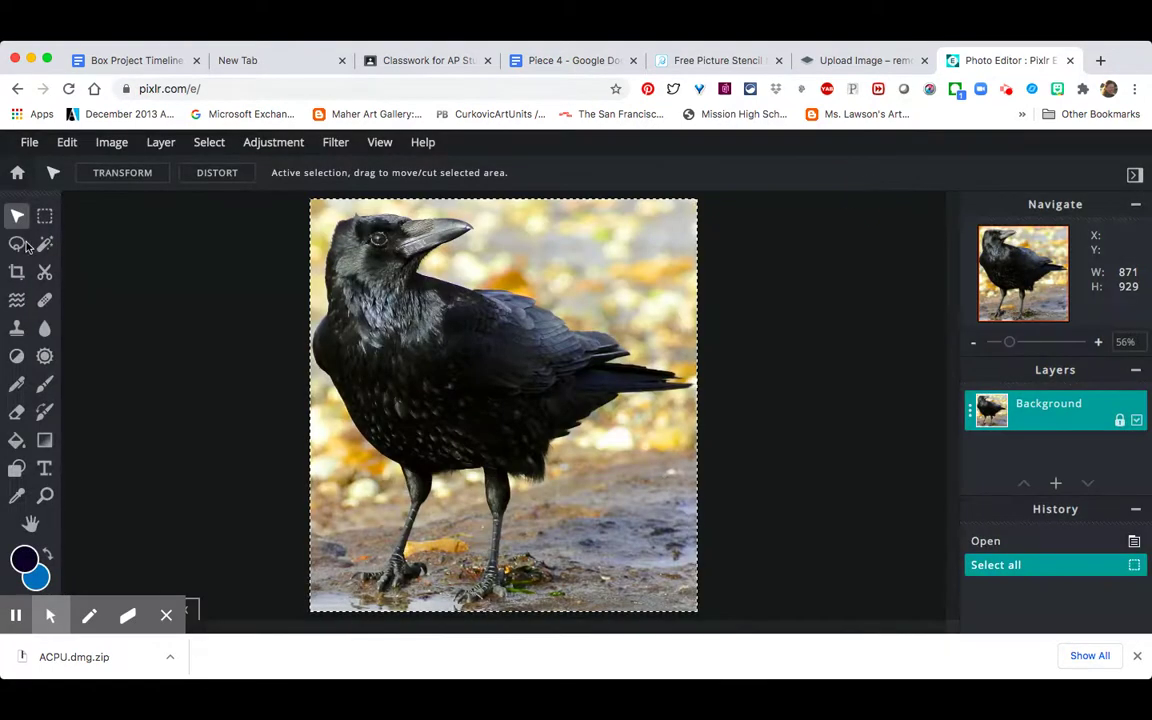
pyautogui.click(29, 142)
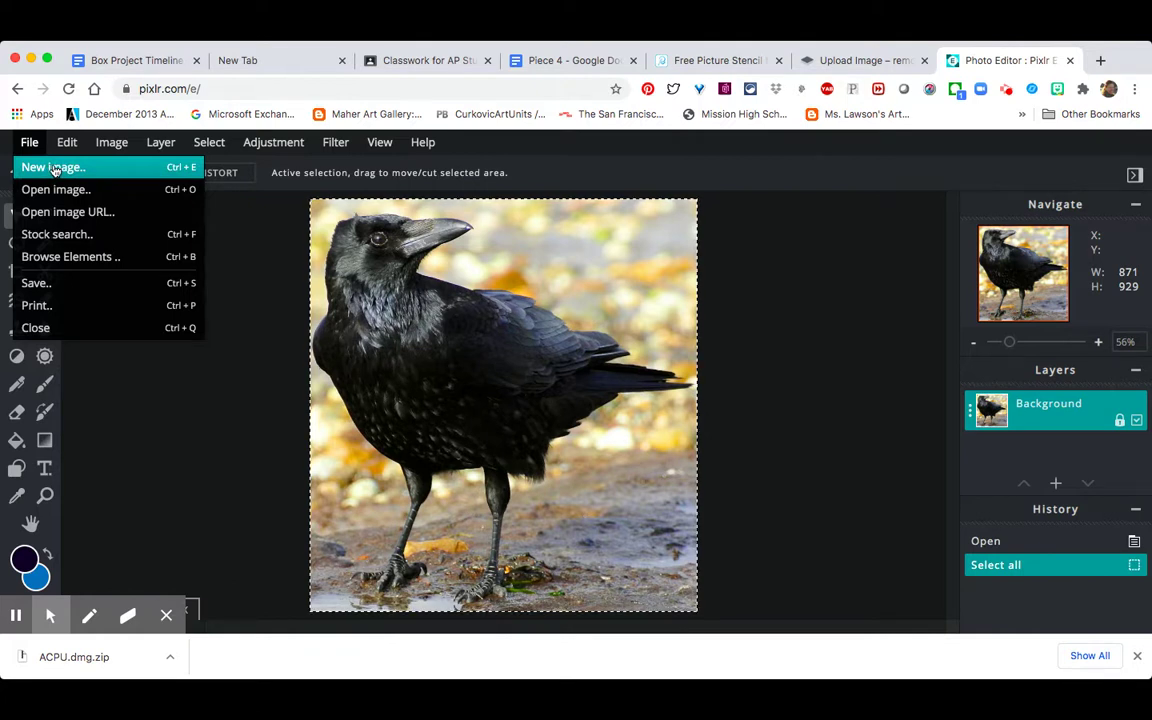
pyautogui.click(200, 385)
pyautogui.scroll(-5, 180, 378)
pyautogui.scroll(2, 159, 395)
pyautogui.click(68, 88)
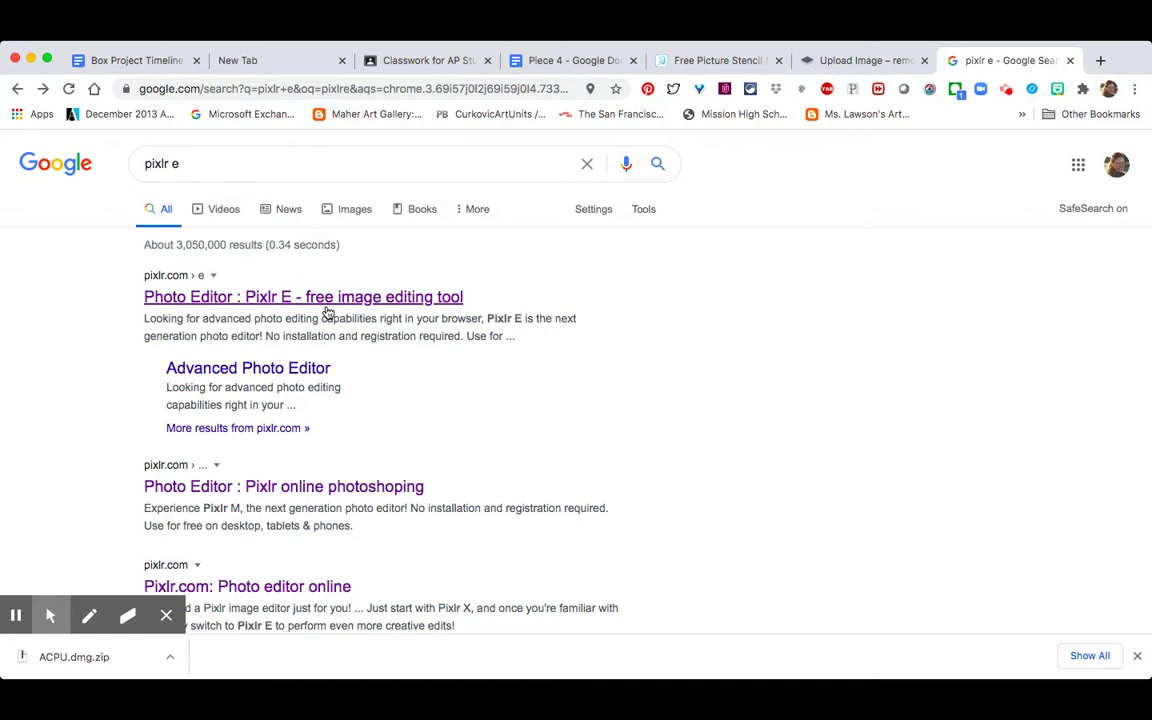
pyautogui.click(330, 298)
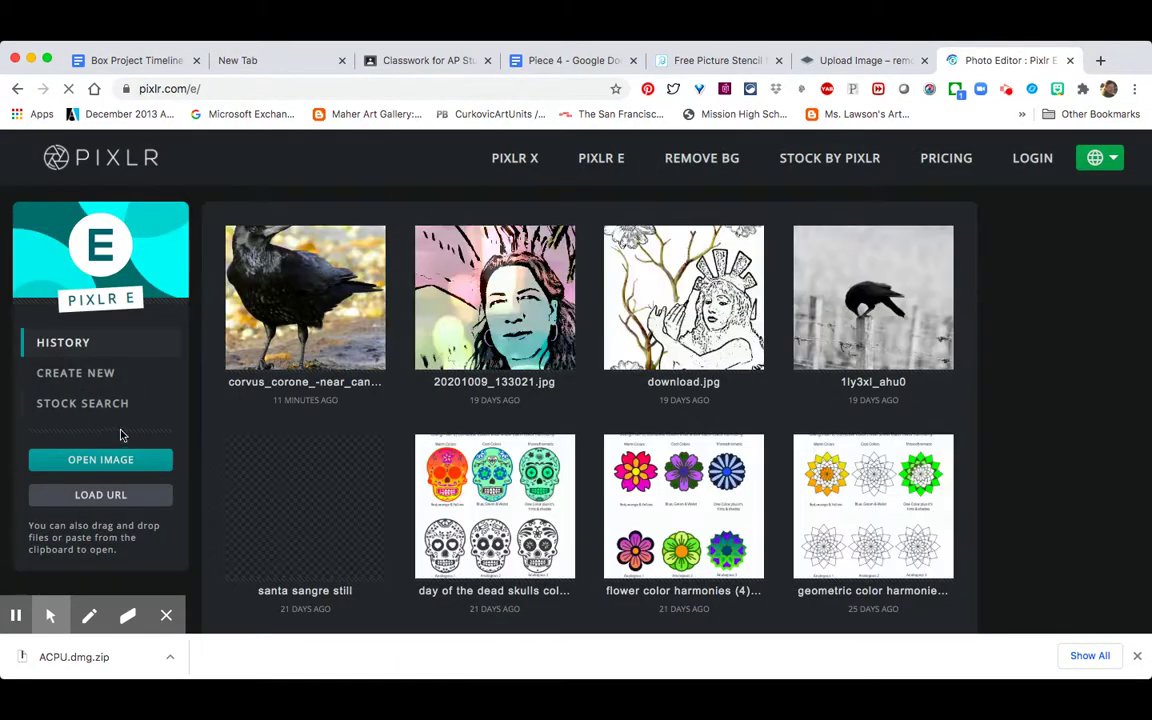
# Create a blank 1920 × 1080 image named 'collage bridge bird'.
pyautogui.click(100, 372)
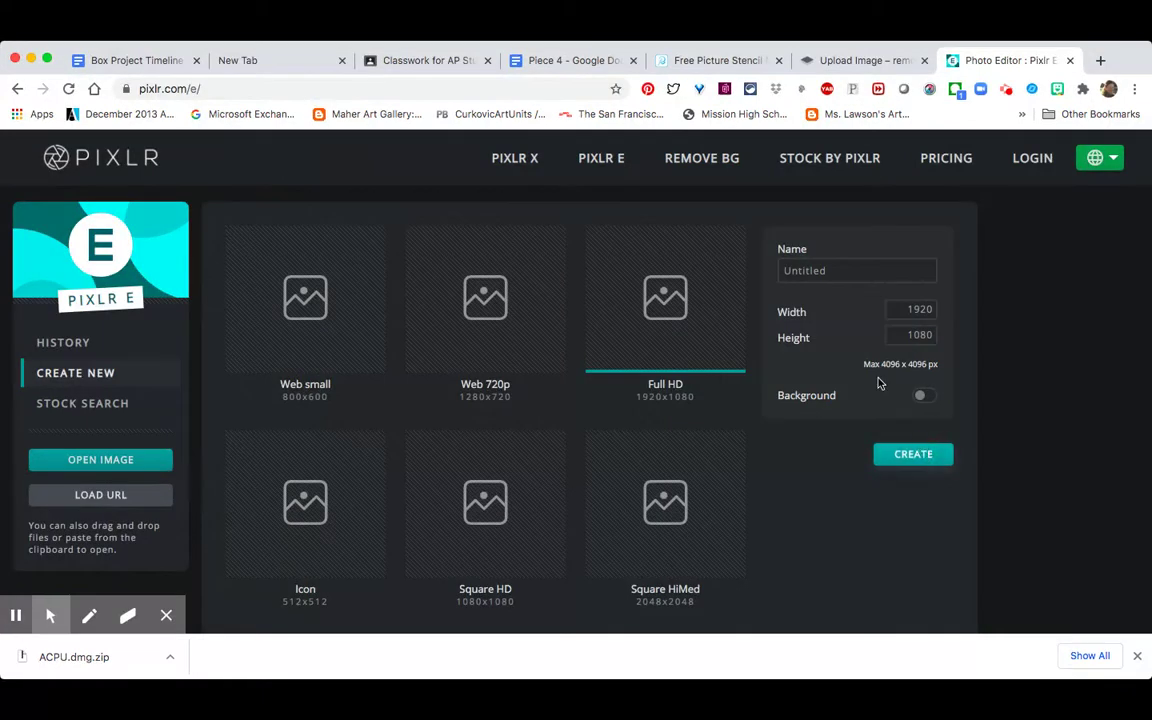
pyautogui.click(836, 270)
pyautogui.moveTo(836, 270); pyautogui.dragTo(771, 268)
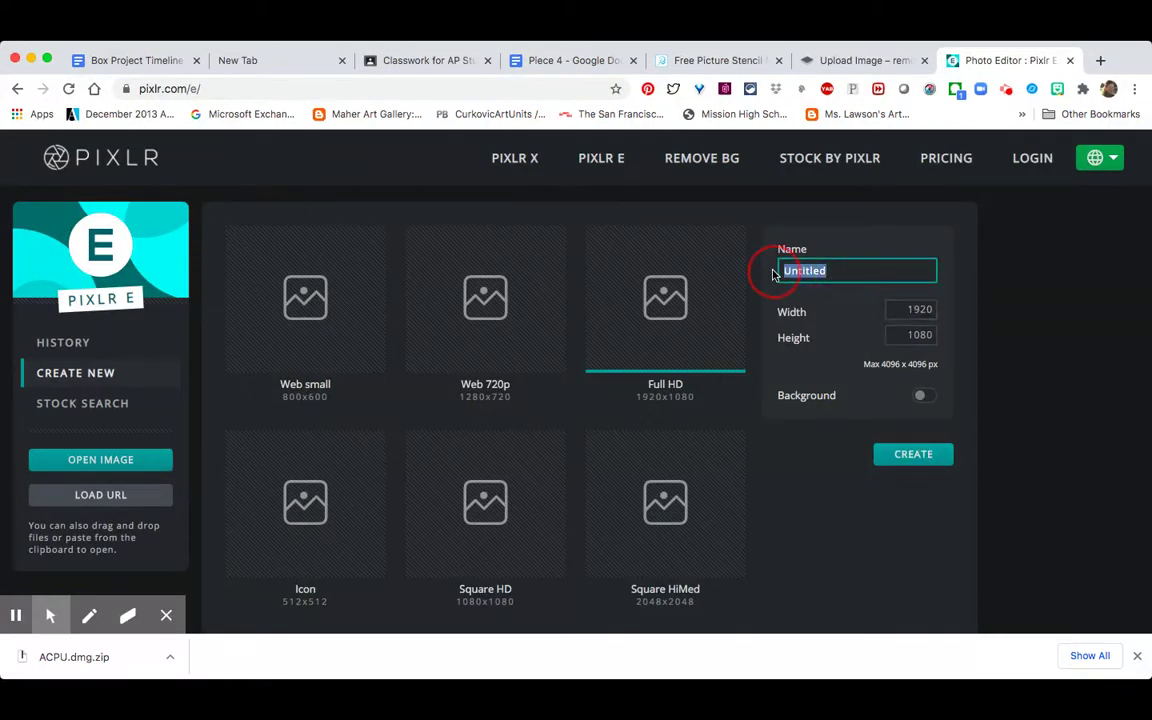
pyautogui.write('collage bridge bird')
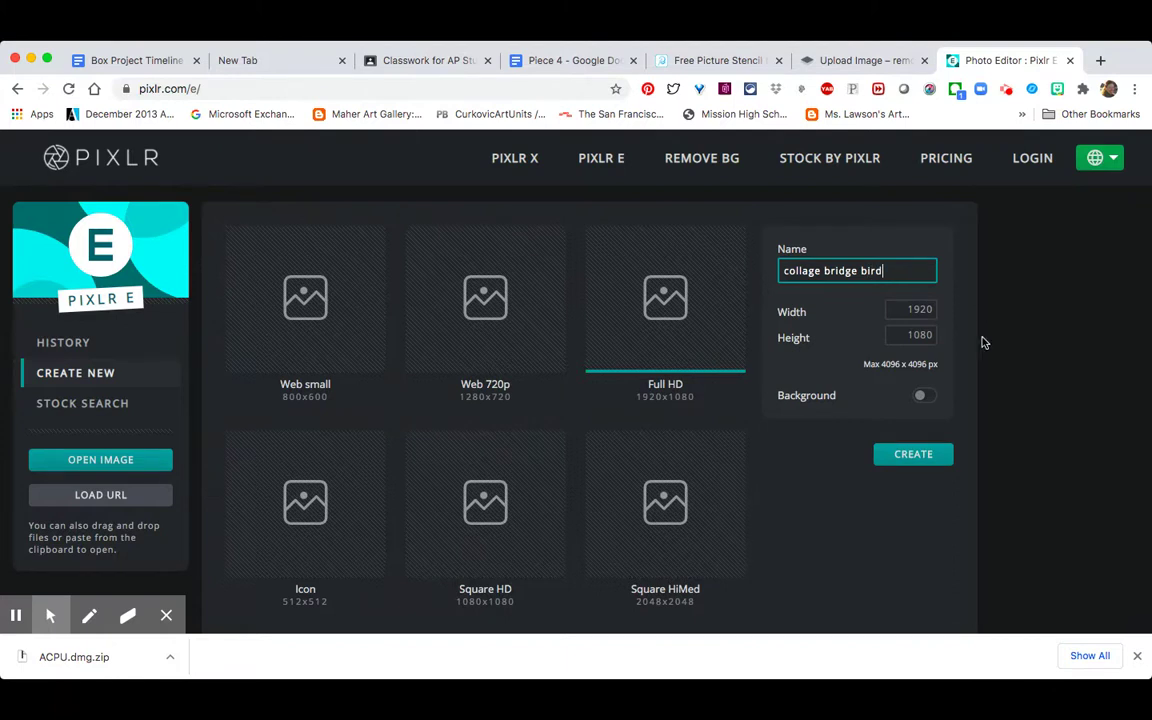
pyautogui.click(912, 455)
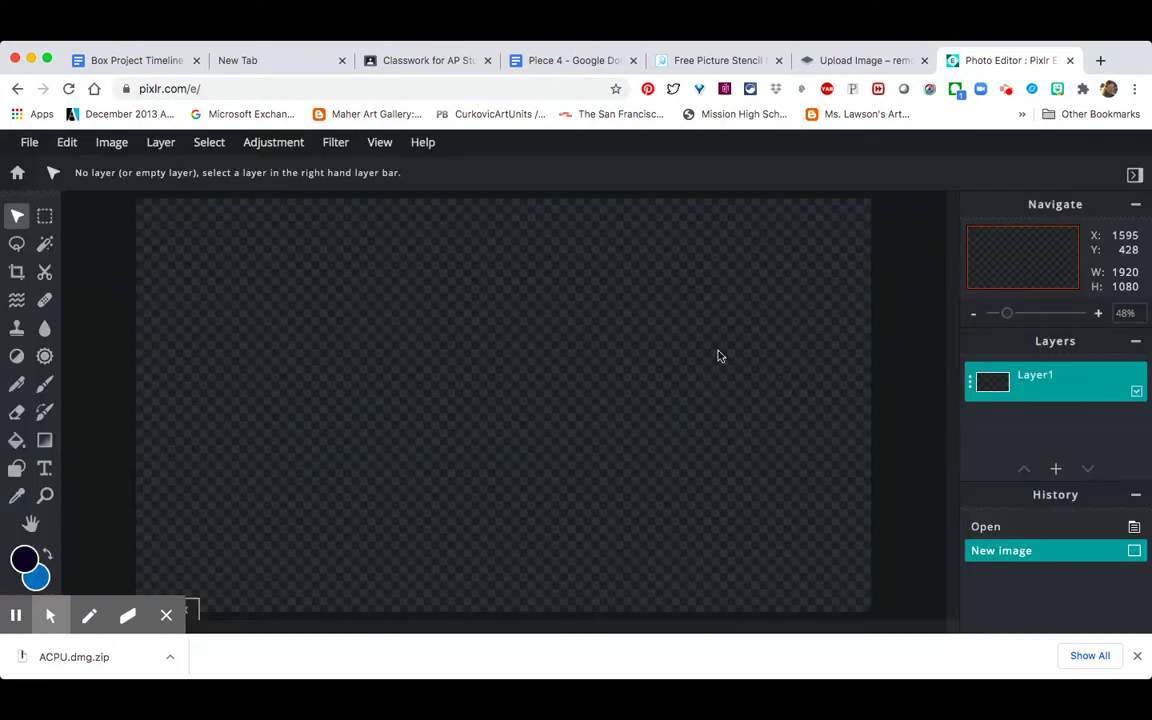
# Open bridge.png (375 × 666) and copy the entire image with Ctrl+A, Ctrl+C.
pyautogui.scroll(-3, 473, 323)
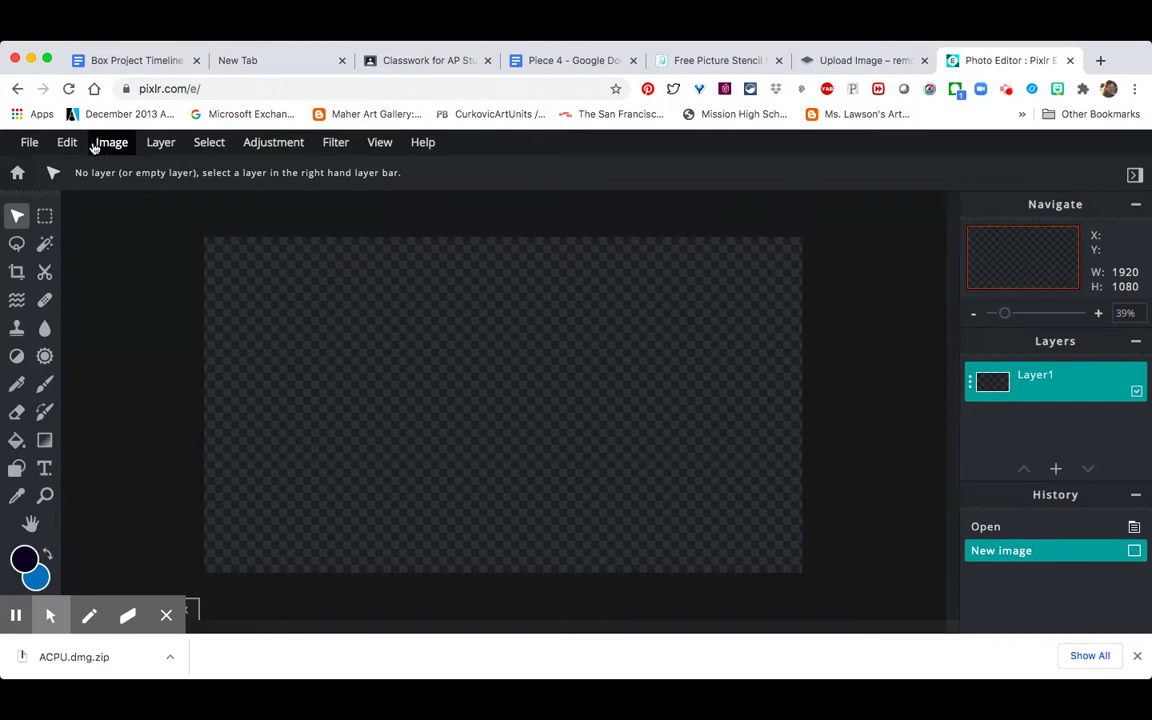
pyautogui.click(30, 145)
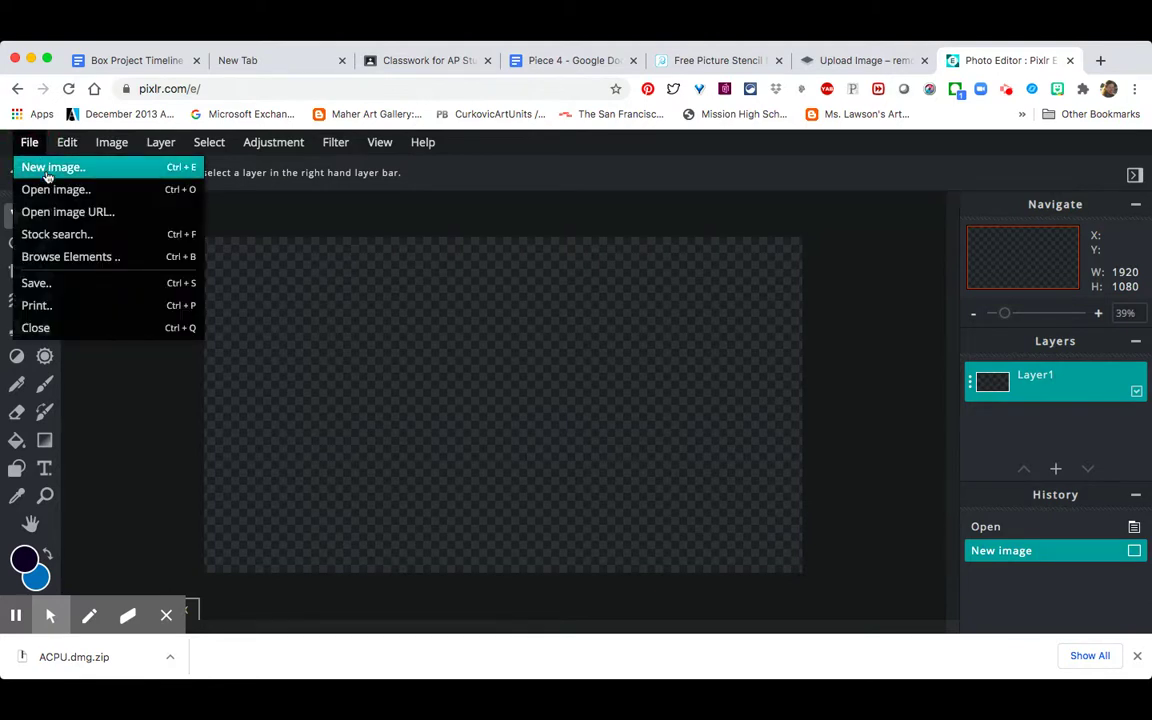
pyautogui.moveTo(75, 145)
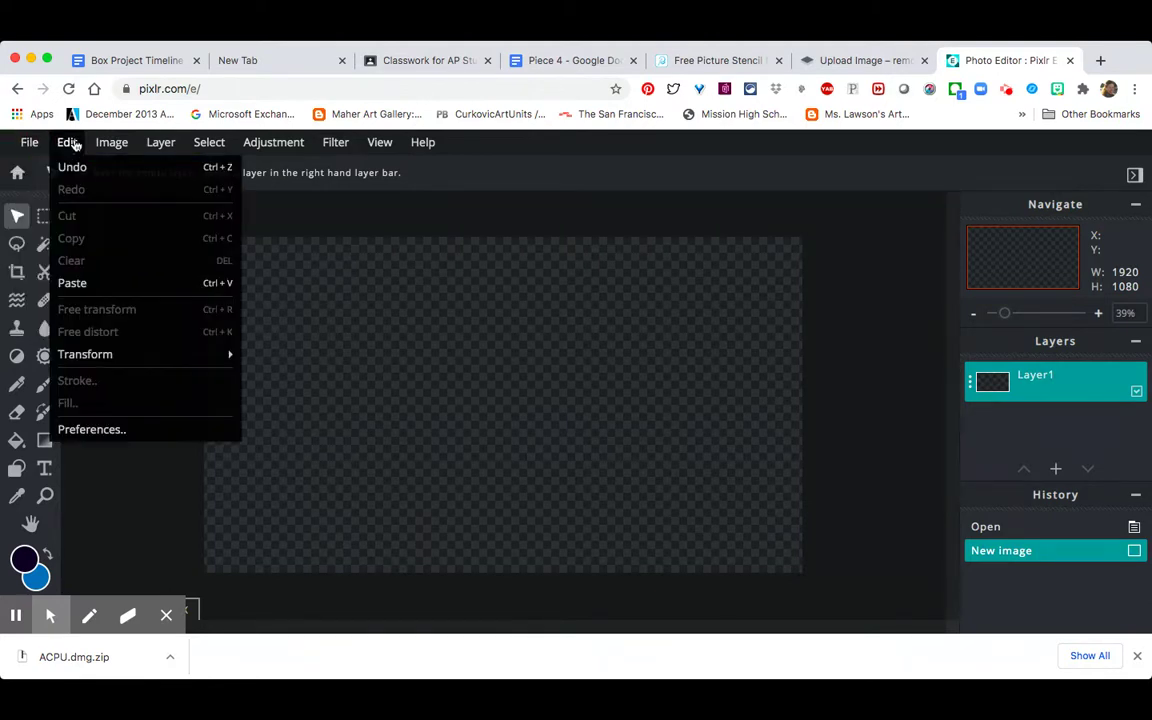
pyautogui.moveTo(116, 145)
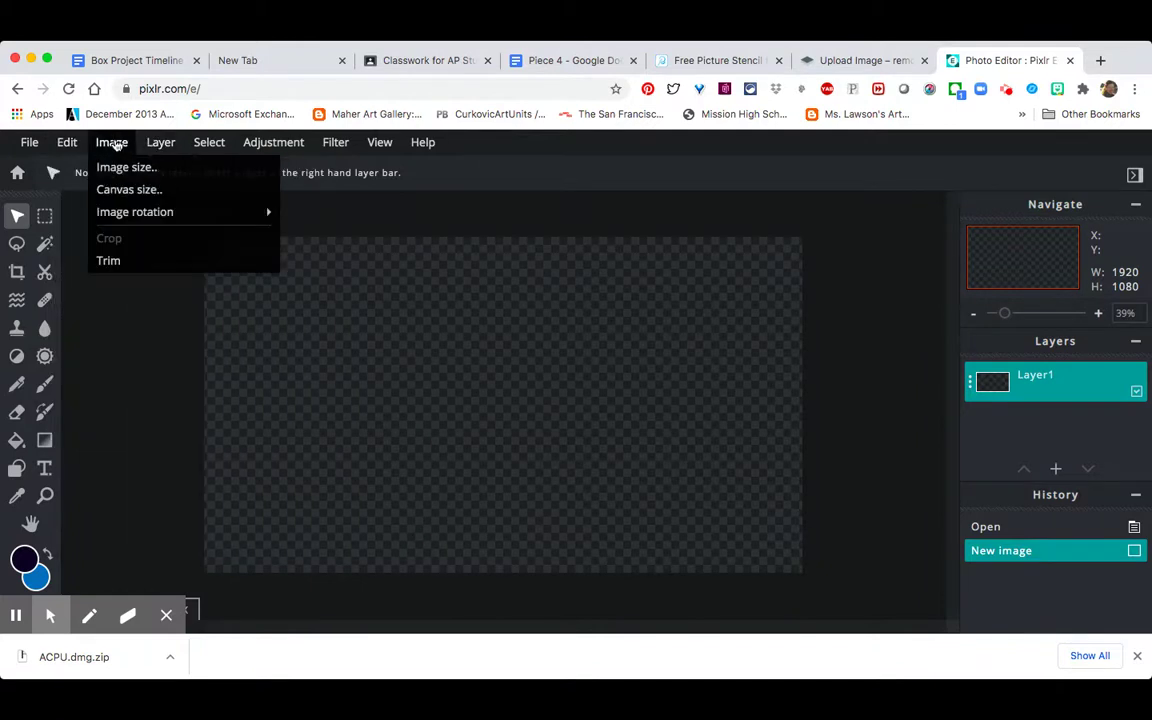
pyautogui.moveTo(19, 138)
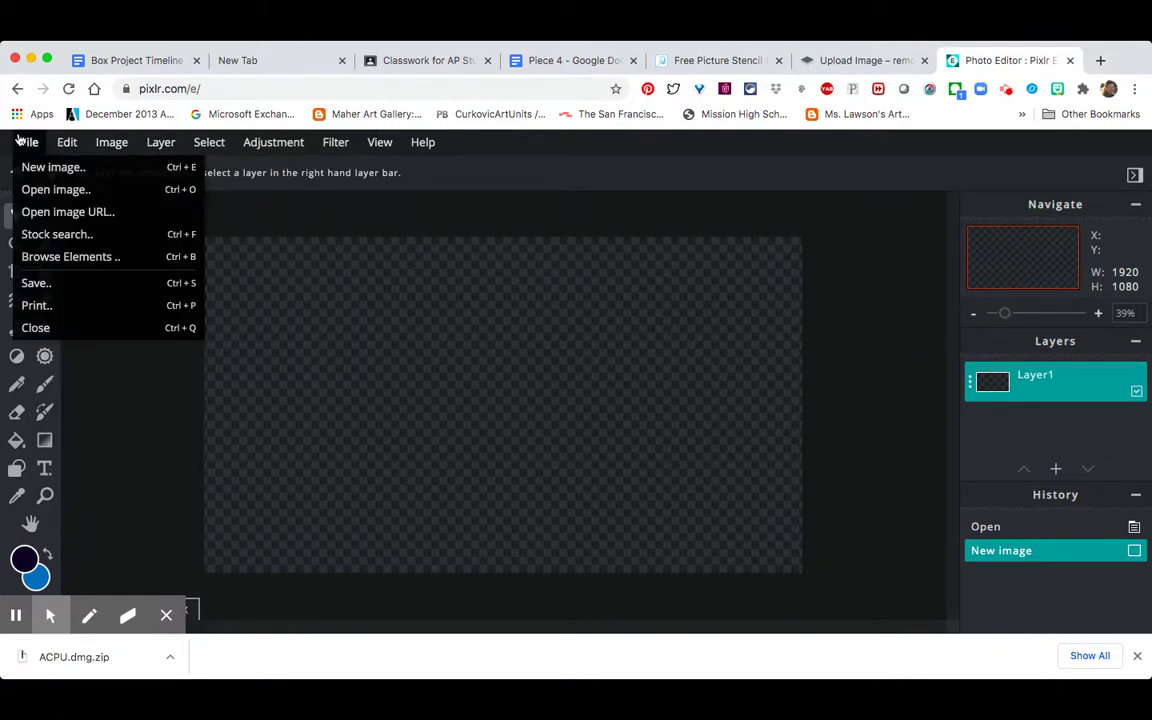
pyautogui.click(40, 189)
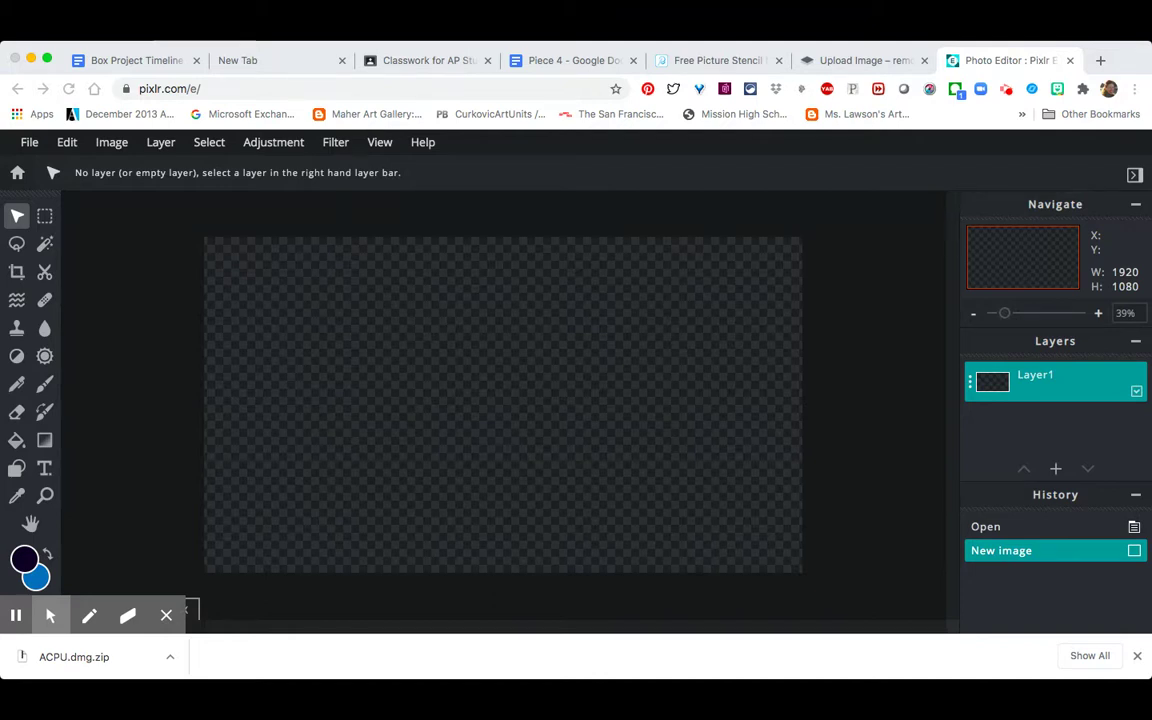
pyautogui.click(833, 489)
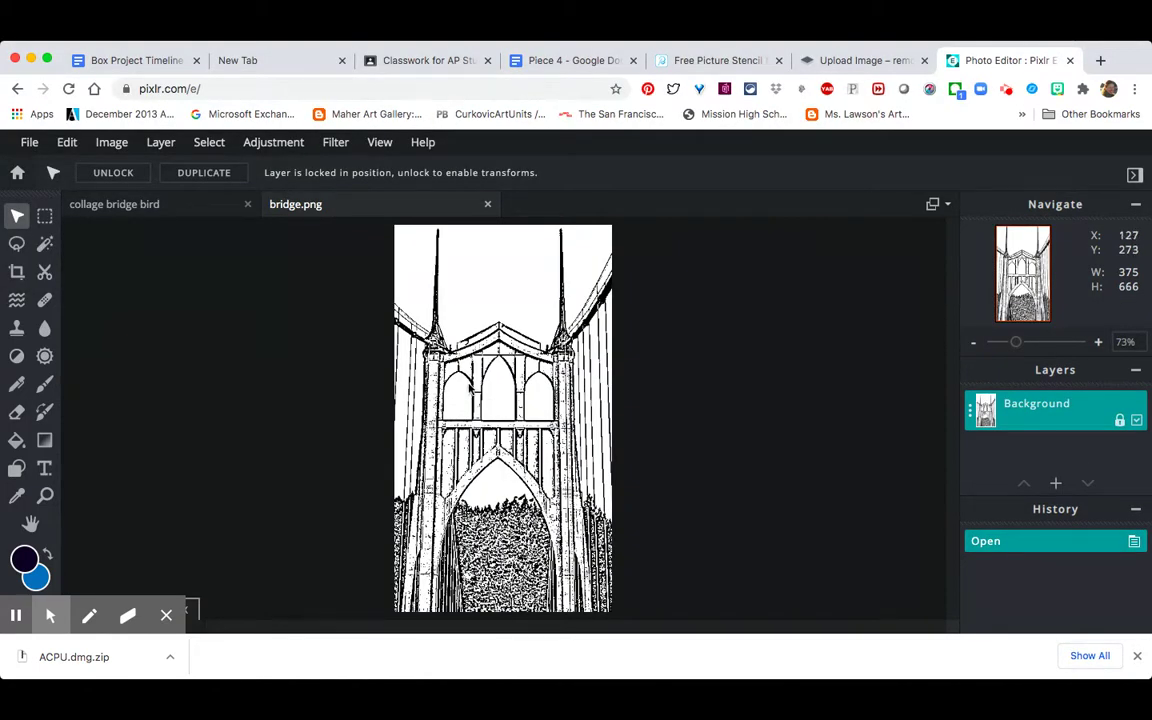
pyautogui.press('super+a')
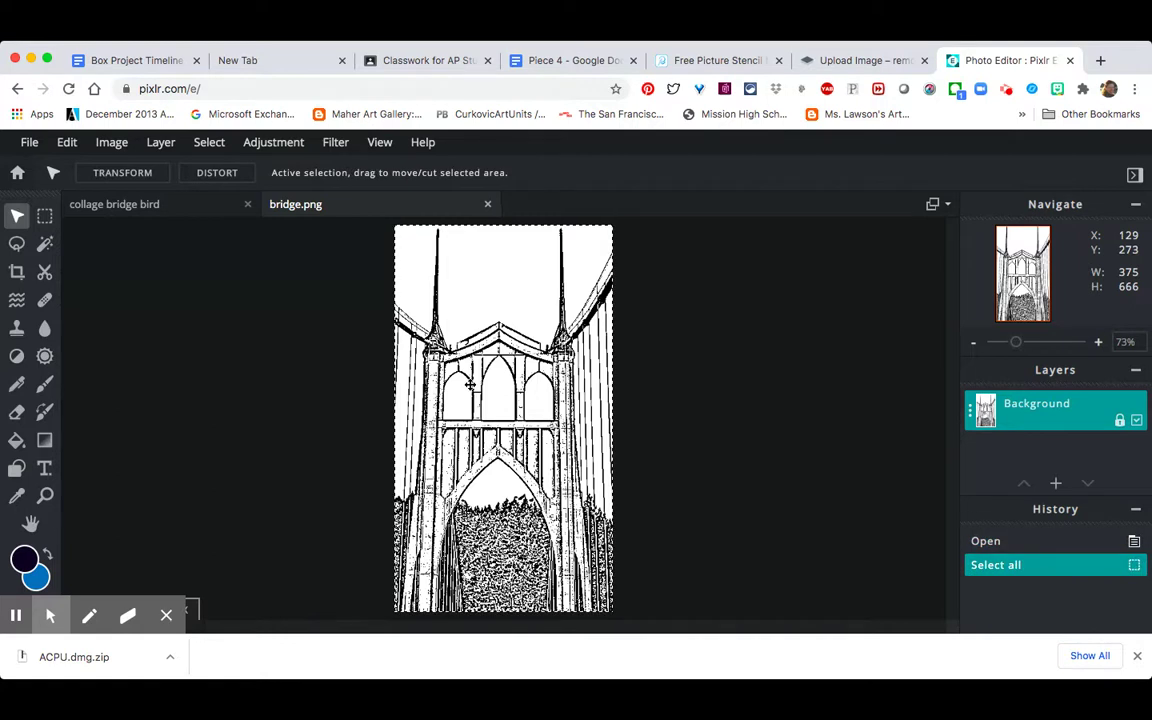
pyautogui.press('super+c')
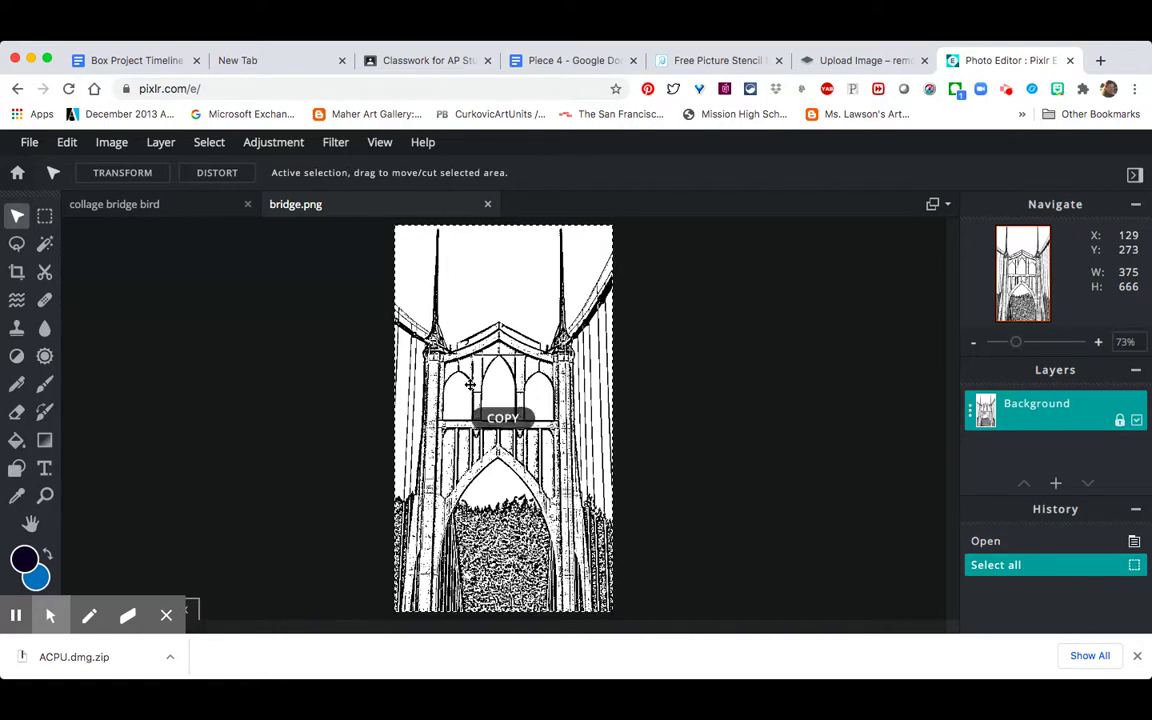
# Paste the bridge into the collage, enlarged to 857 × 1522 at the top-left corner.
pyautogui.click(152, 205)
pyautogui.press('super+v')
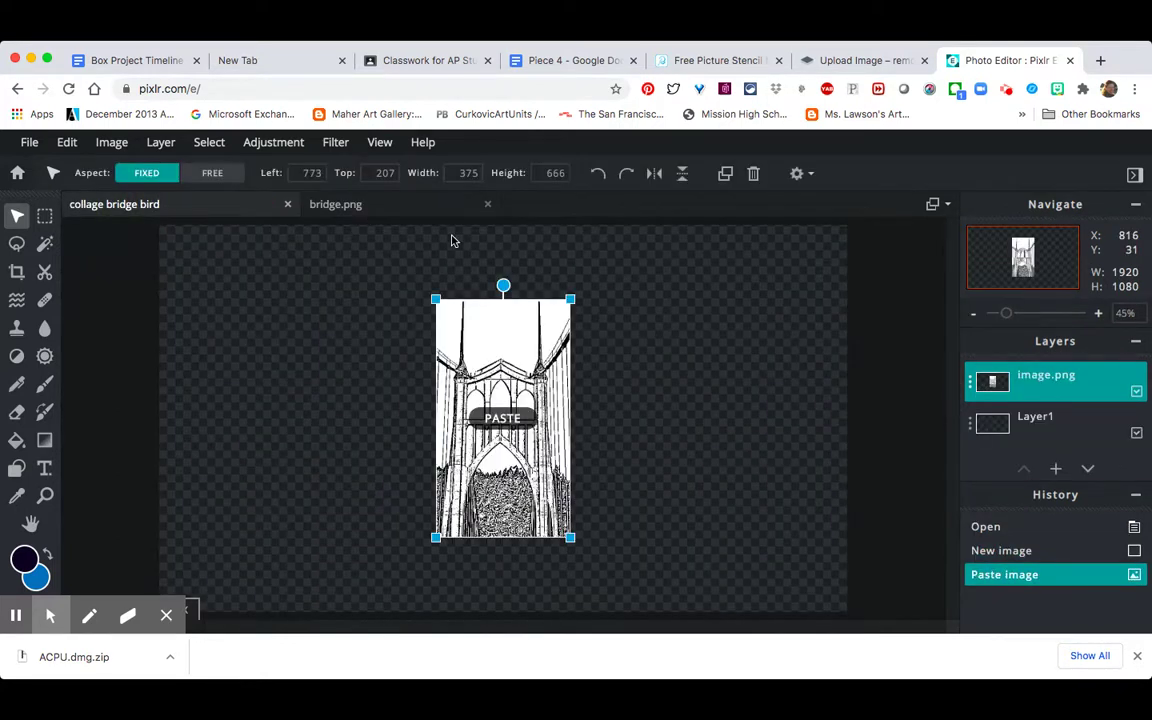
pyautogui.moveTo(486, 352); pyautogui.dragTo(206, 278)
pyautogui.moveTo(292, 458); pyautogui.dragTo(558, 676)
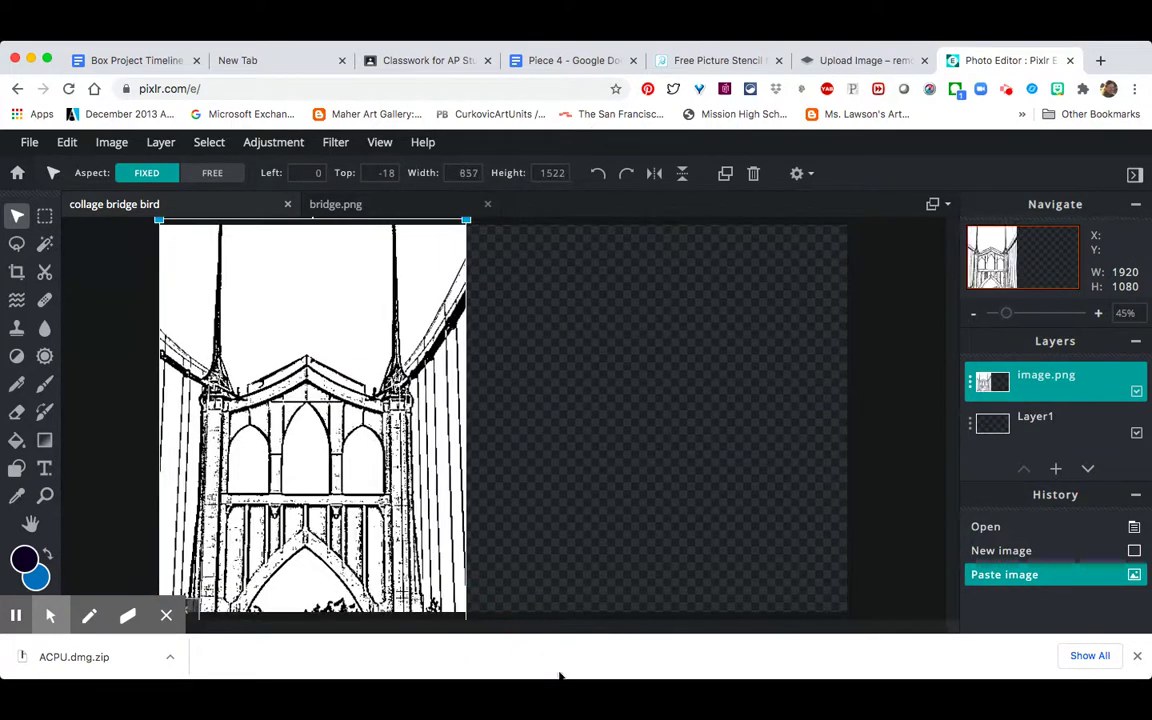
pyautogui.moveTo(408, 470)
pyautogui.mouseDown()
pyautogui.moveTo(468, 471)
pyautogui.moveTo(406, 463)
pyautogui.moveTo(411, 483)
pyautogui.moveTo(404, 467)
pyautogui.mouseUp()
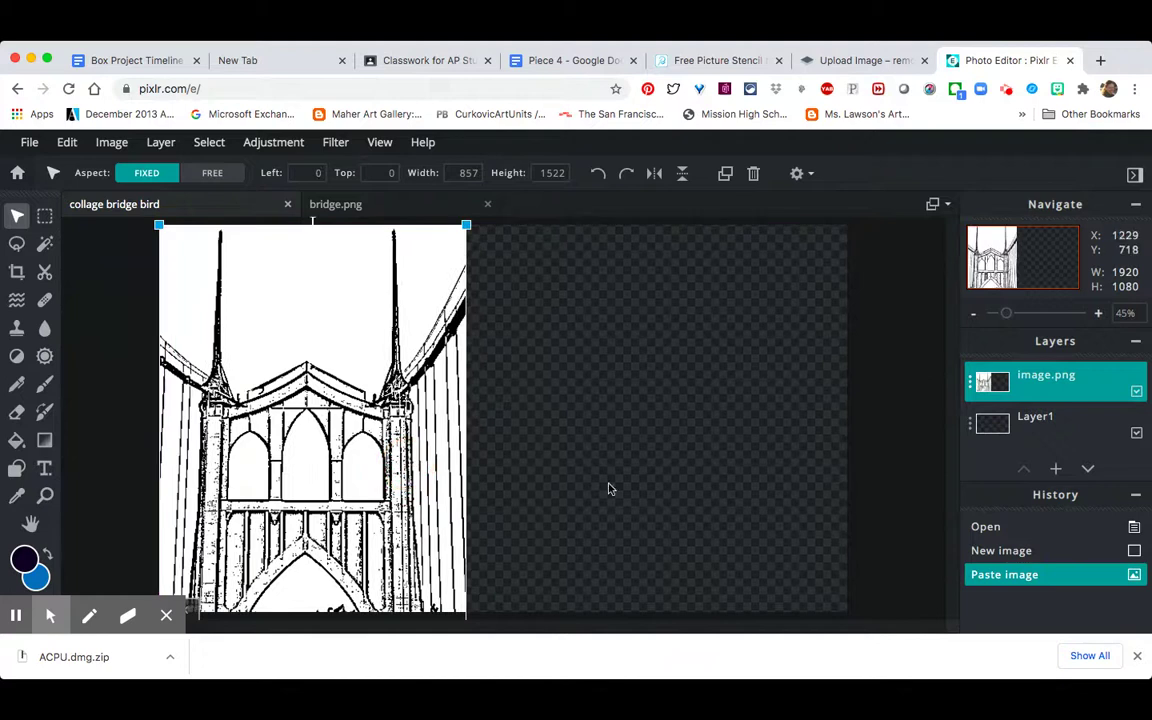
pyautogui.click(615, 490)
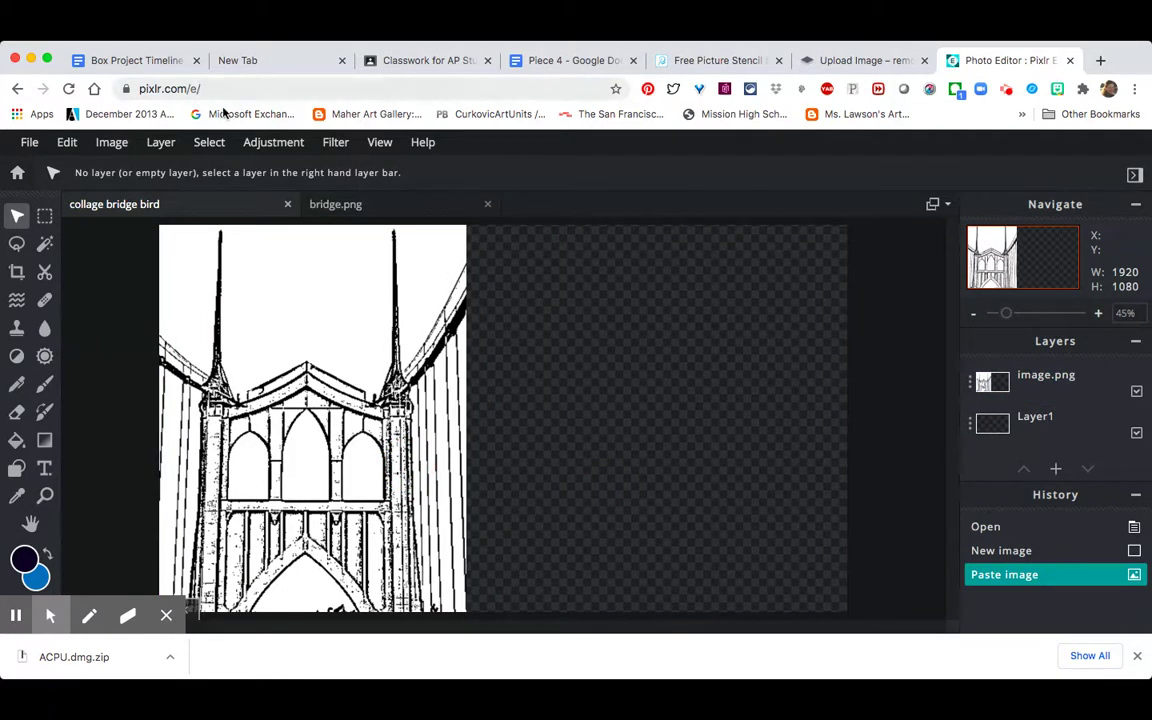
# Enter new canvas width and height values in Canvas size and apply them.
pyautogui.click(126, 144)
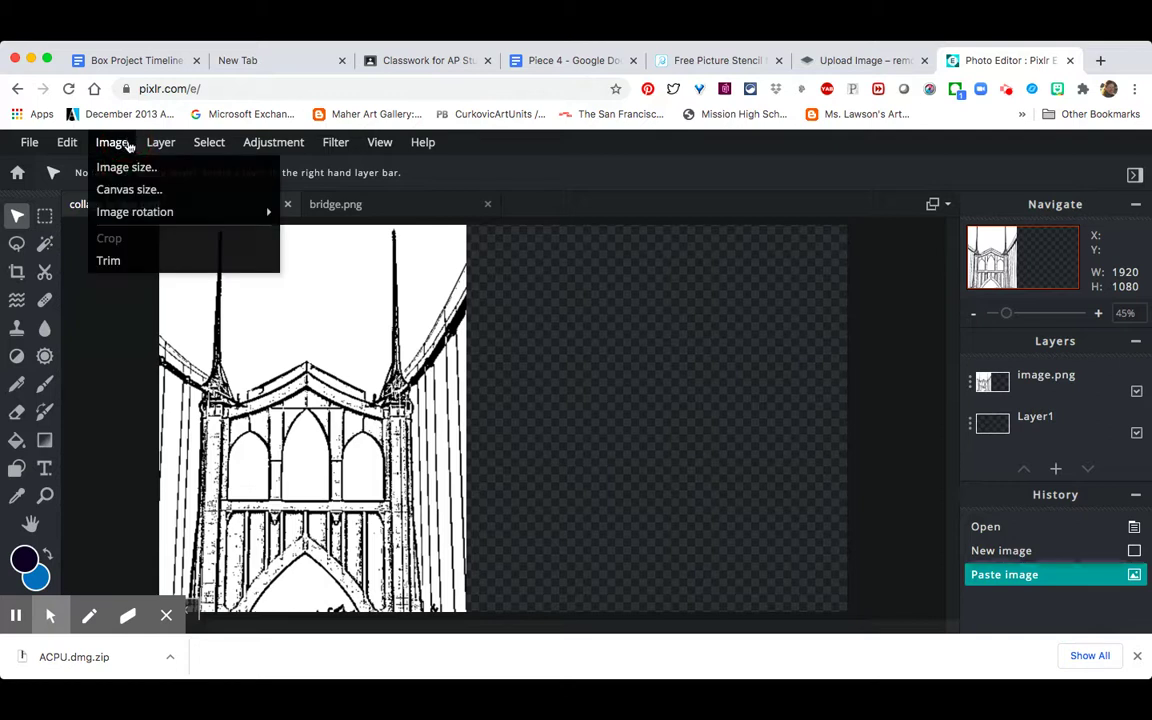
pyautogui.moveTo(172, 216)
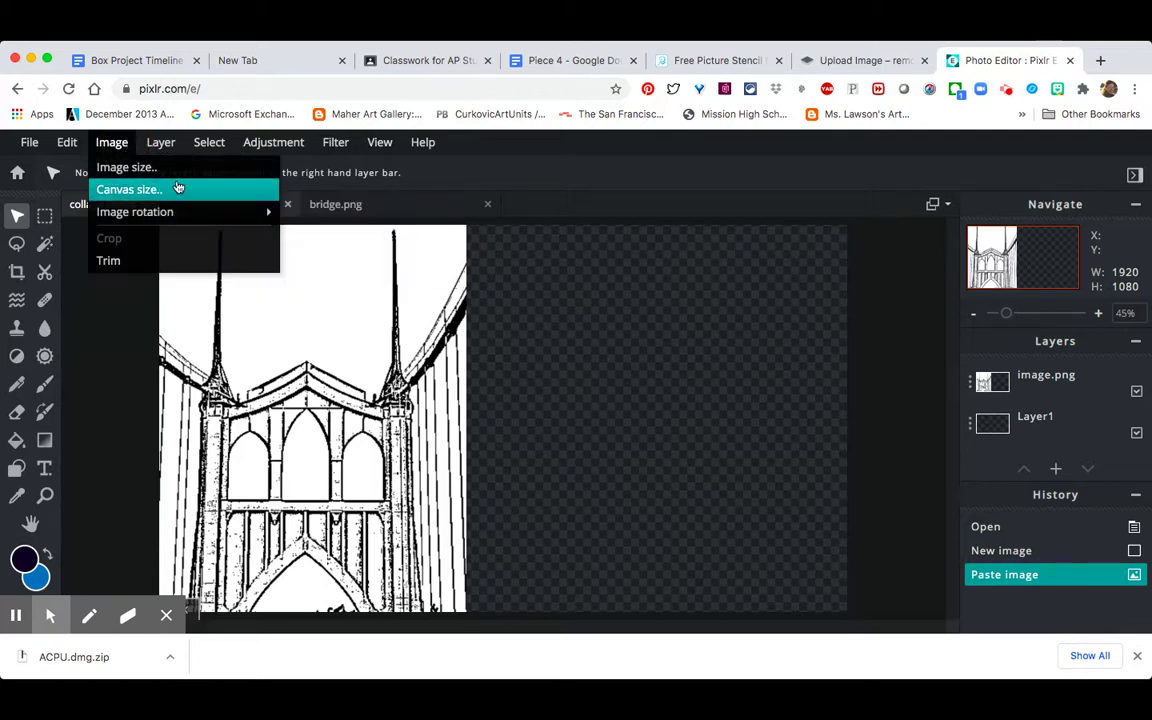
pyautogui.click(177, 188)
pyautogui.press('Tab')
pyautogui.click(711, 247)
pyautogui.moveTo(711, 250); pyautogui.dragTo(733, 251)
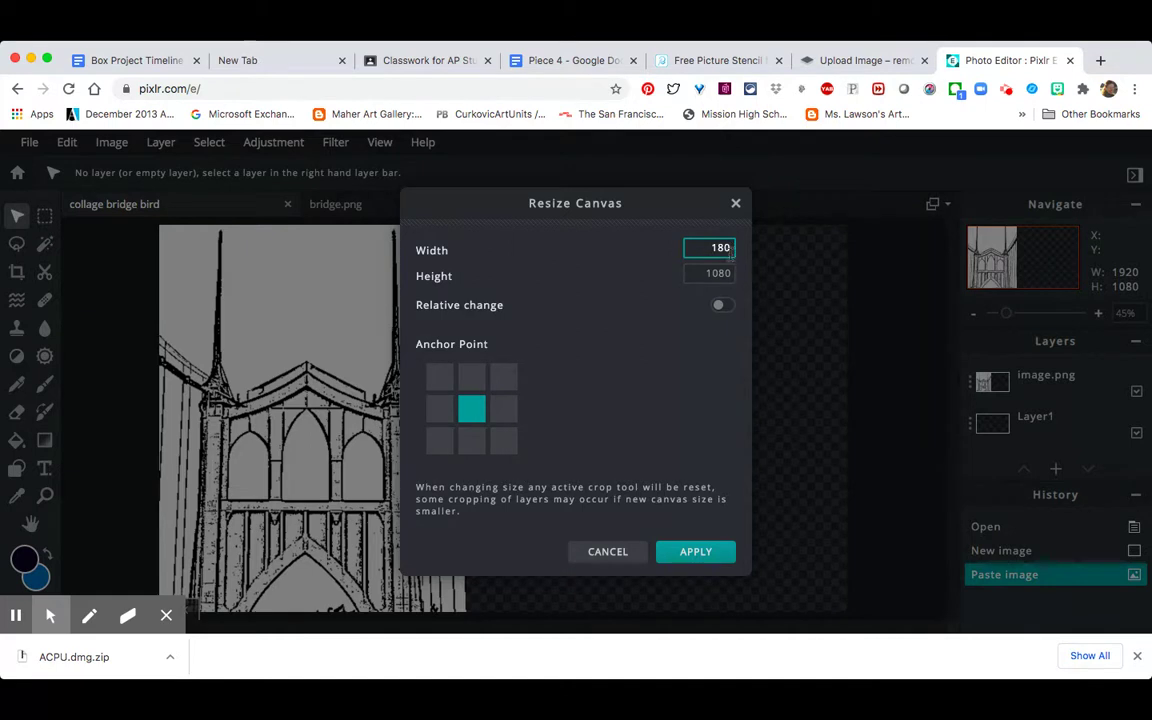
pyautogui.moveTo(729, 273); pyautogui.dragTo(704, 273)
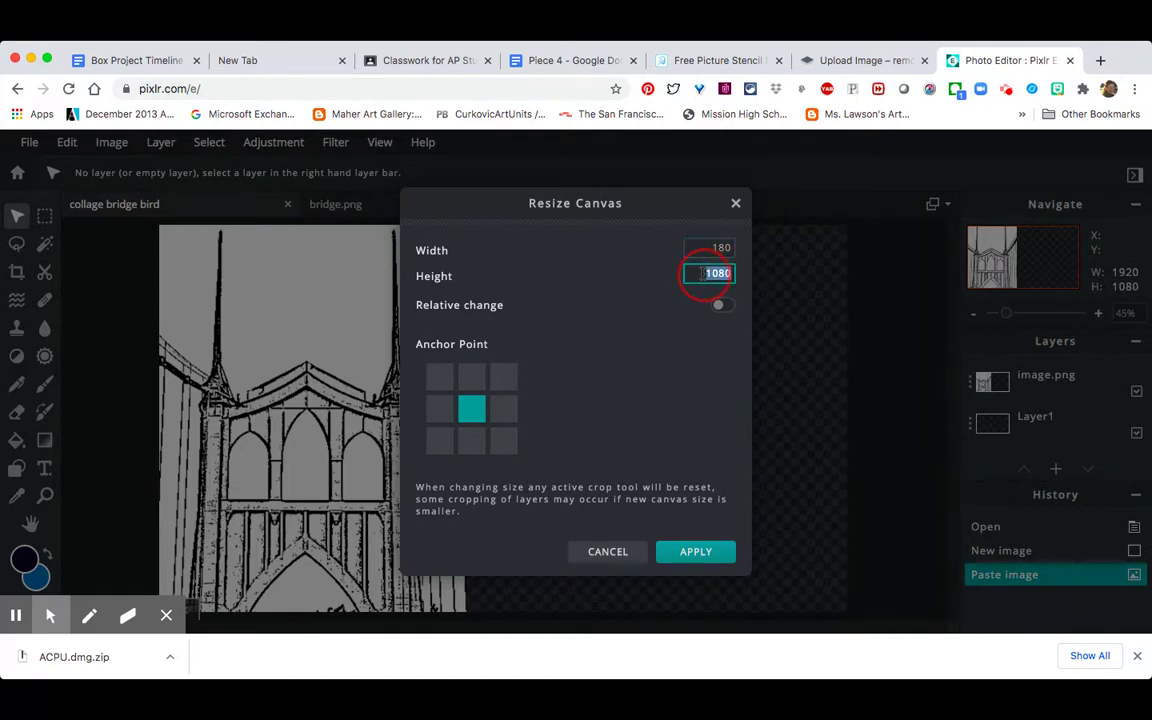
pyautogui.write('192')
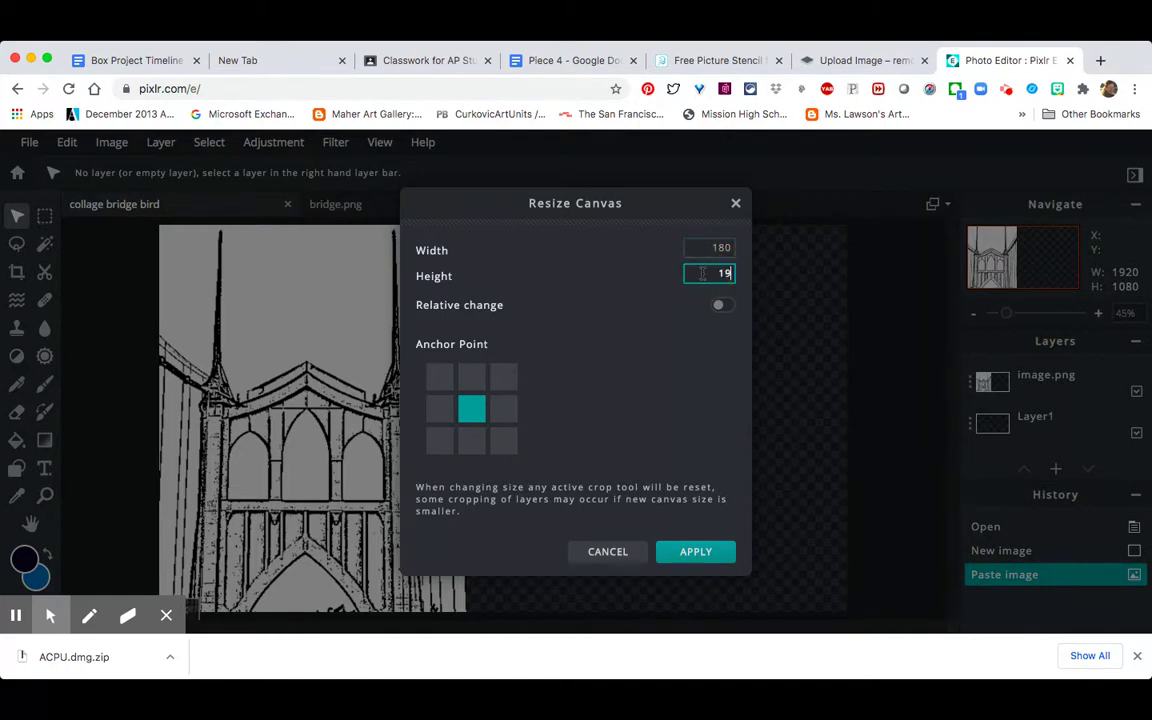
pyautogui.click(703, 555)
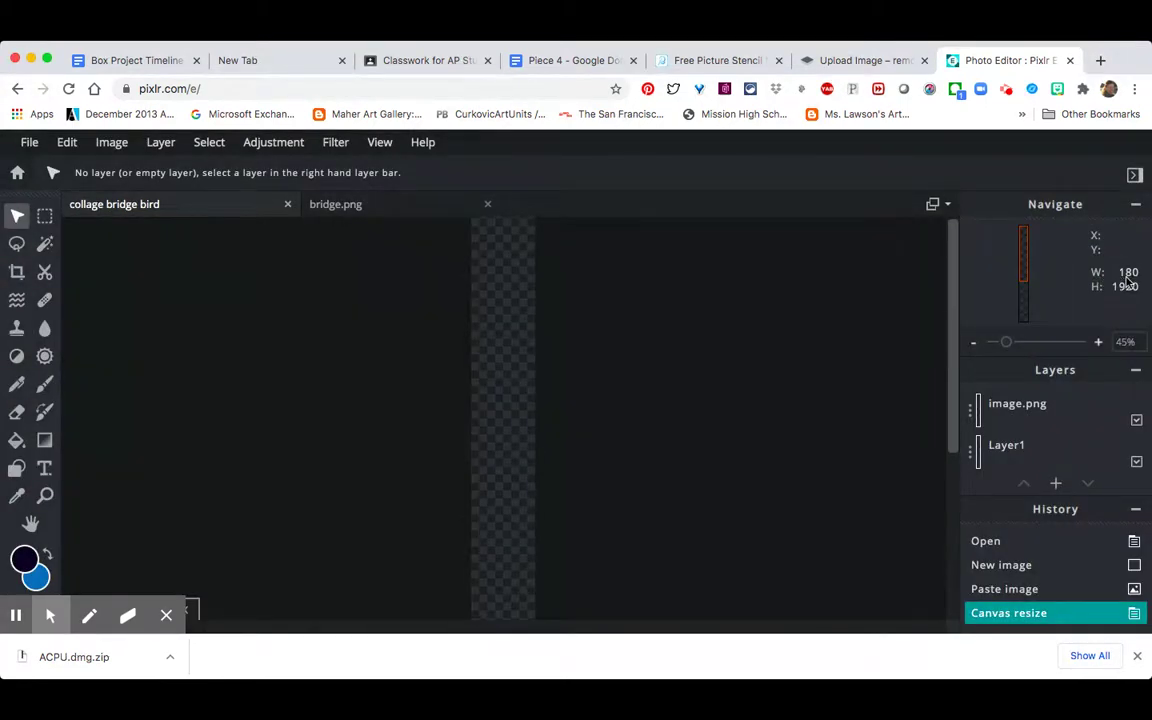
# Correct the canvas width in Canvas size and apply 1080 × 1920.
pyautogui.click(204, 144)
pyautogui.moveTo(162, 148)
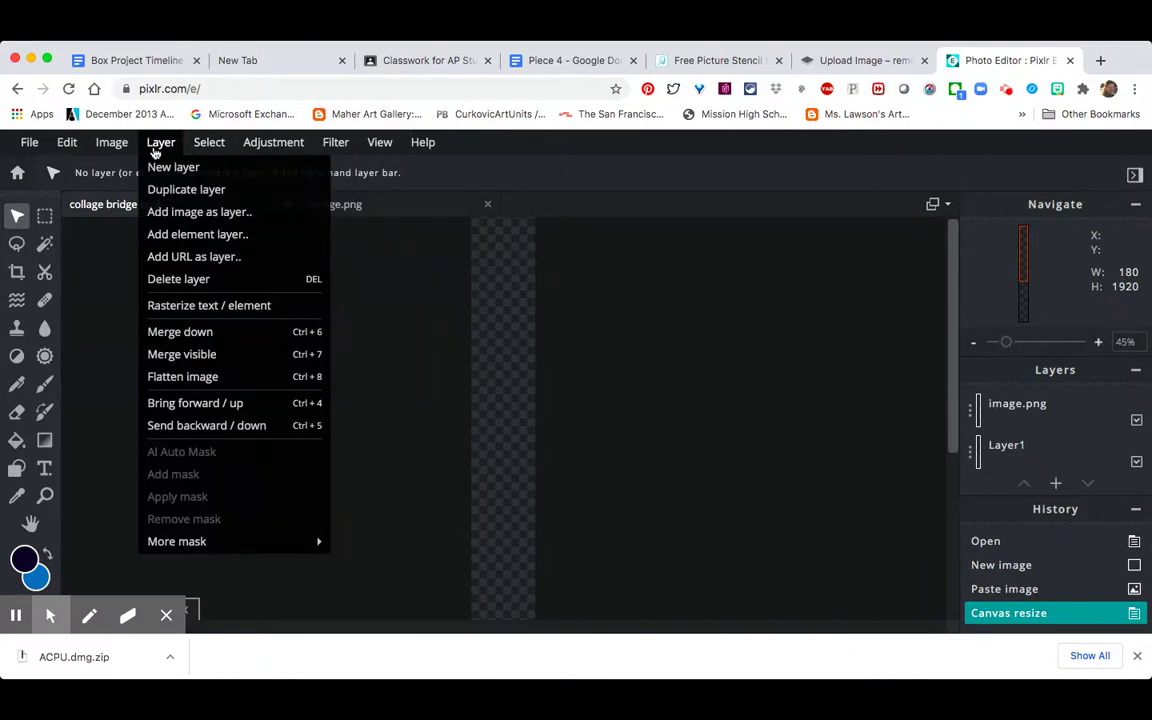
pyautogui.moveTo(256, 145)
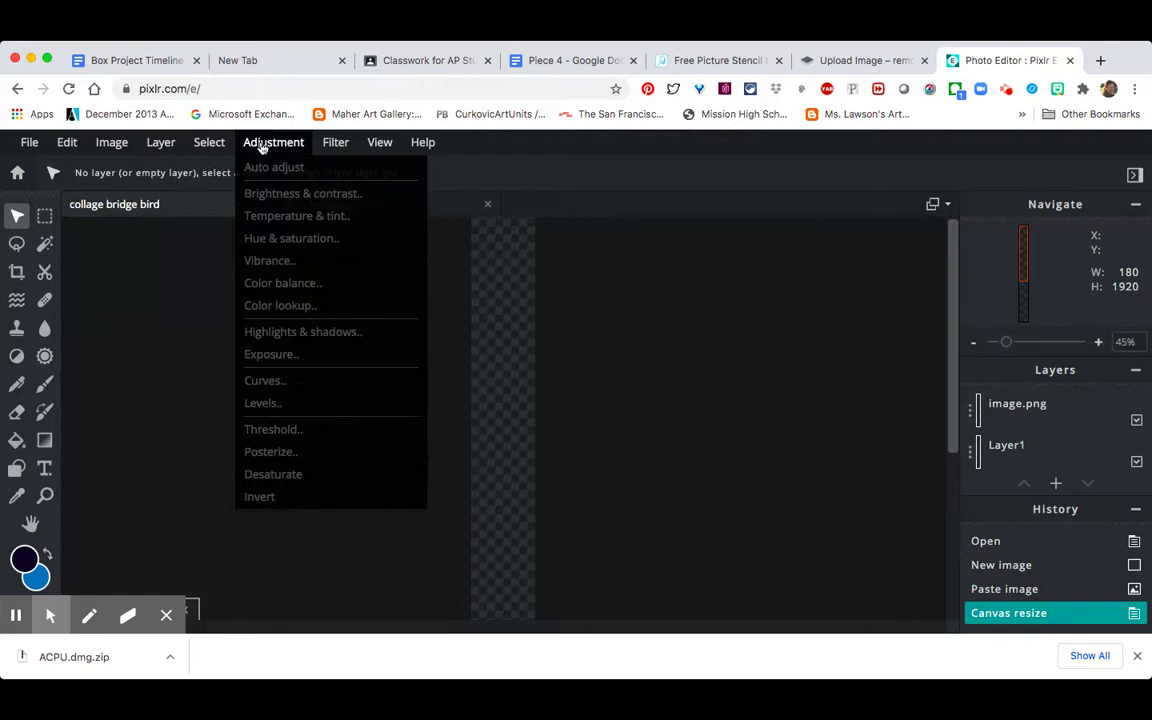
pyautogui.moveTo(116, 146)
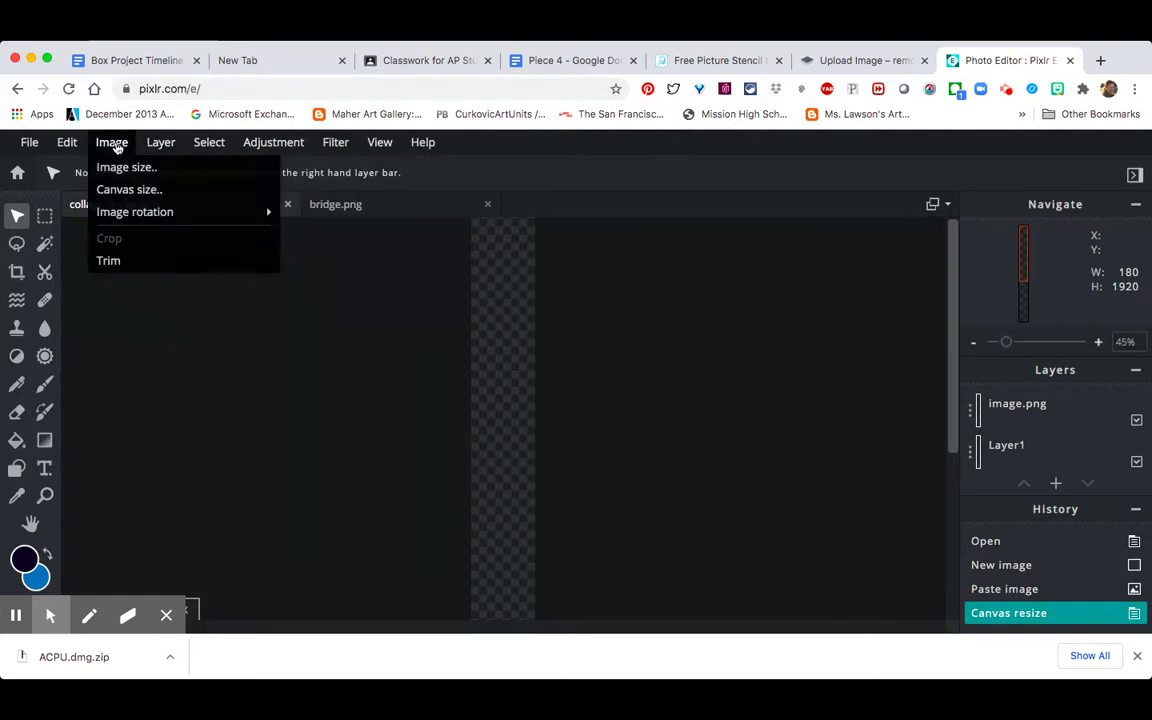
pyautogui.click(126, 189)
pyautogui.click(705, 247)
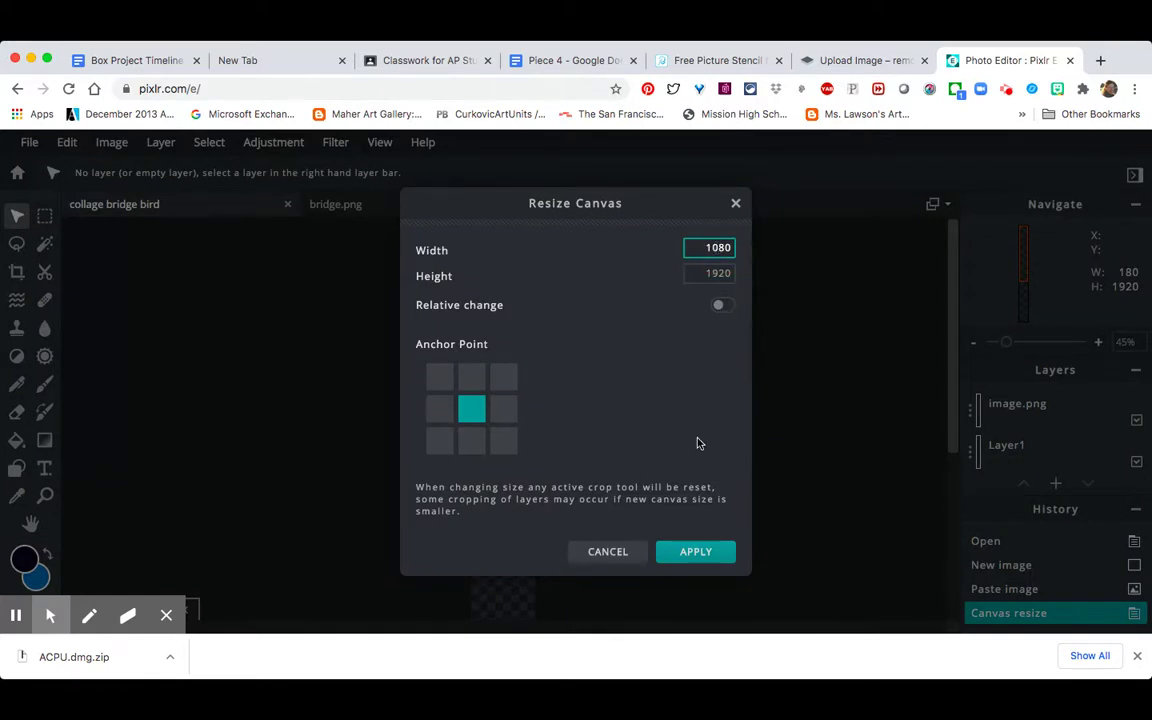
pyautogui.click(696, 552)
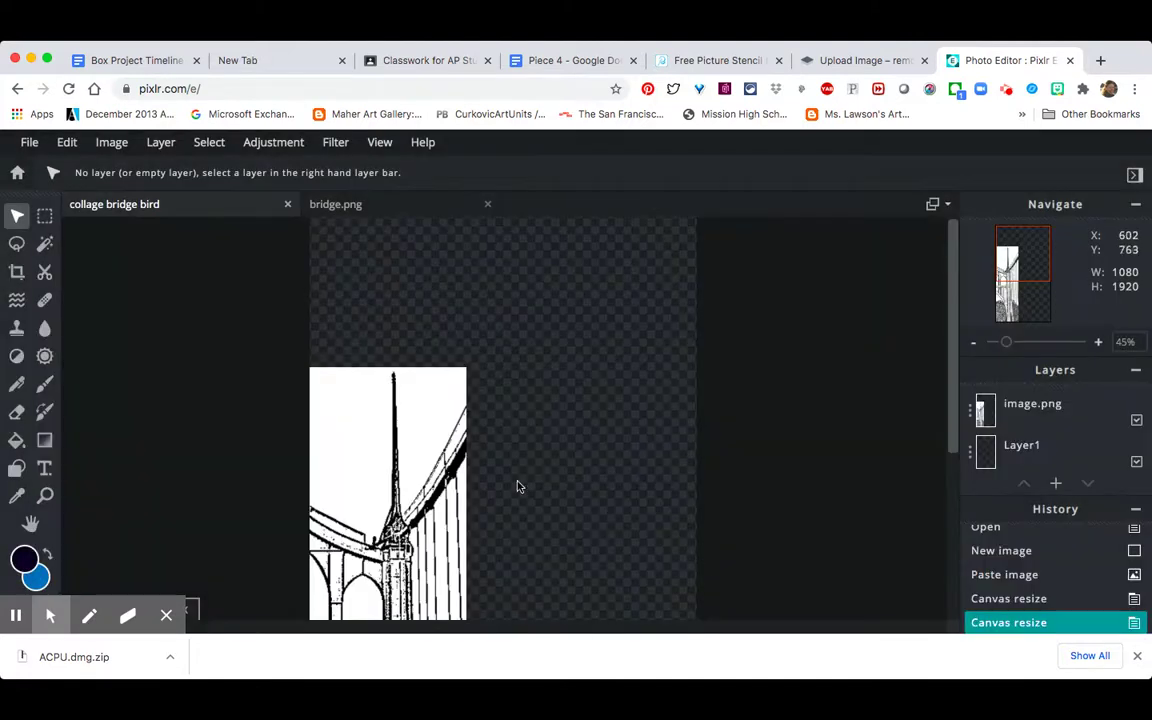
# Scale the bridge layer to about 1179 × 2094 so it overfills the portrait canvas.
pyautogui.moveTo(466, 456); pyautogui.dragTo(612, 303)
pyautogui.scroll(-5, 614, 298)
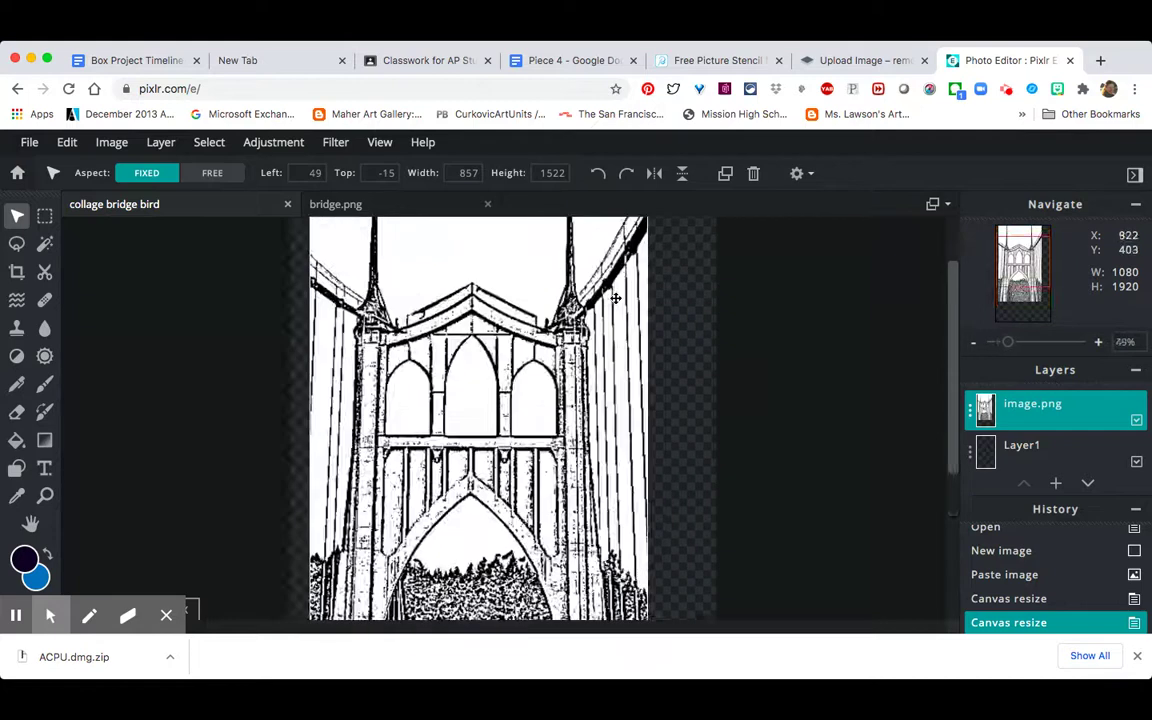
pyautogui.scroll(1, 616, 298)
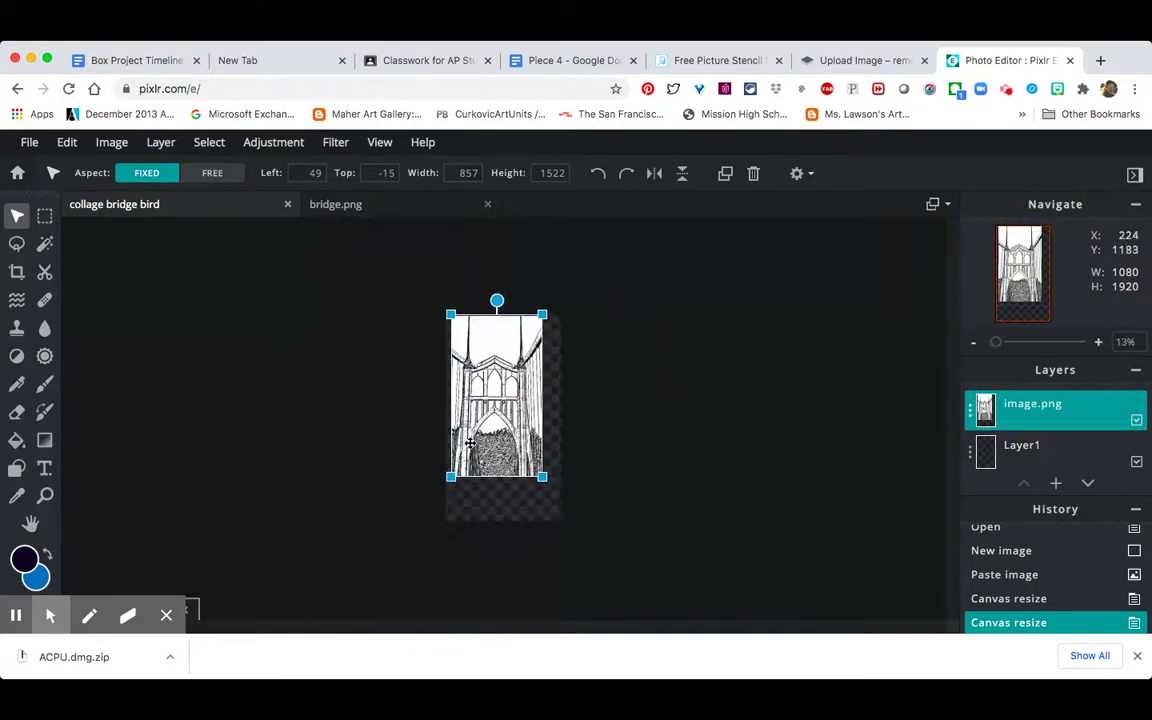
pyautogui.moveTo(542, 478); pyautogui.dragTo(571, 543)
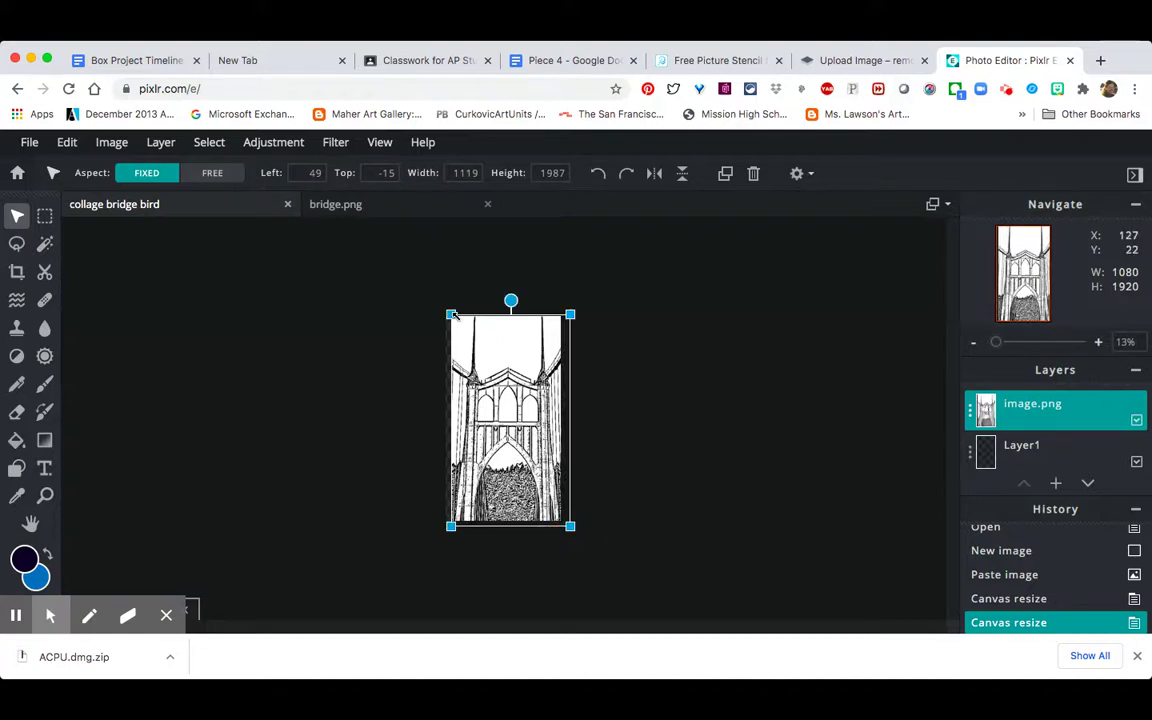
pyautogui.moveTo(451, 314); pyautogui.dragTo(444, 302)
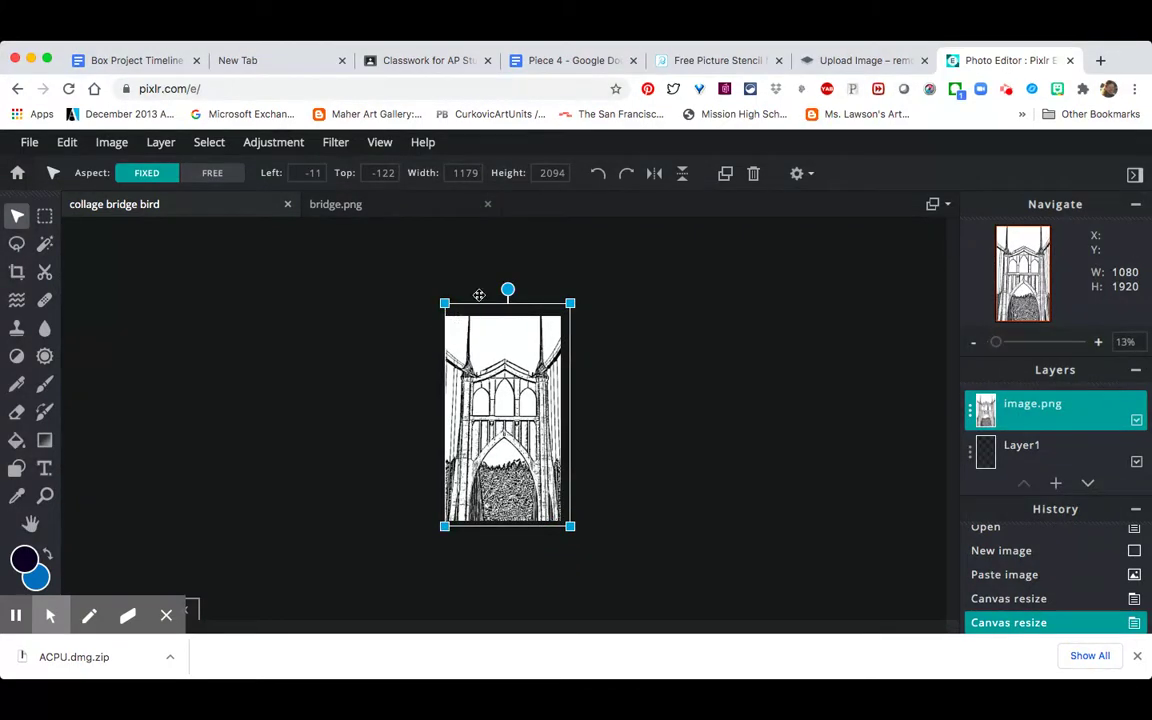
pyautogui.click(468, 273)
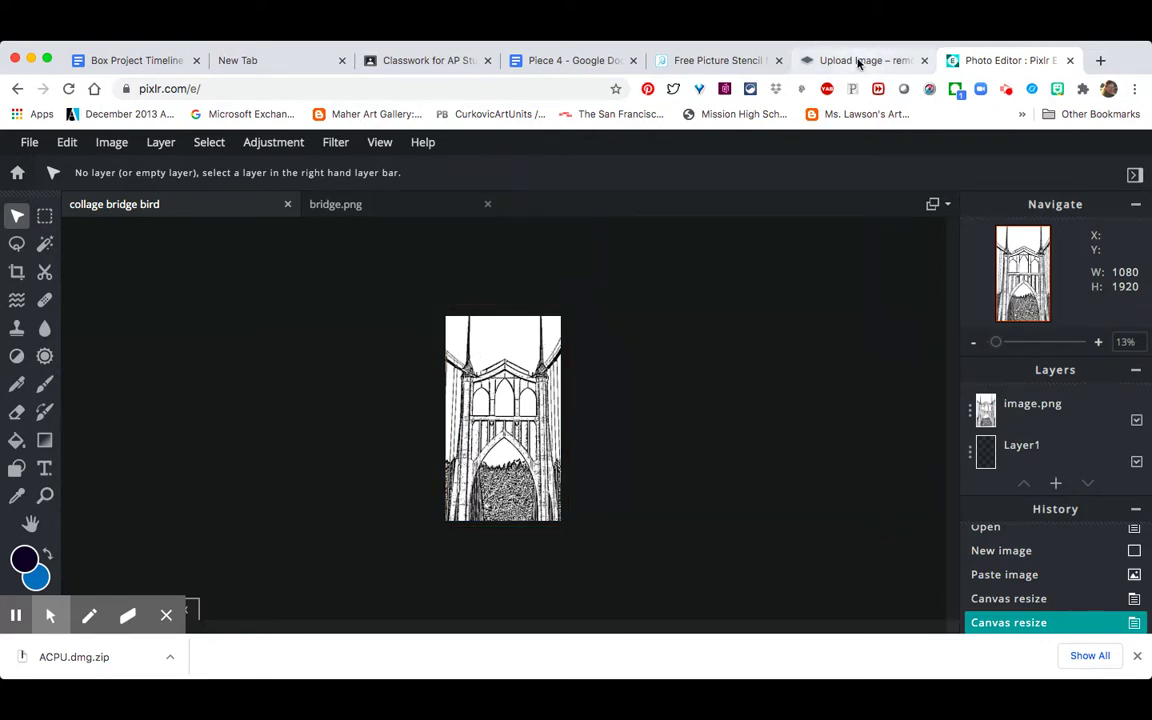
# Open crow.png (484 × 516), copy the whole drawing, and return to the collage.
pyautogui.click(29, 142)
pyautogui.click(54, 190)
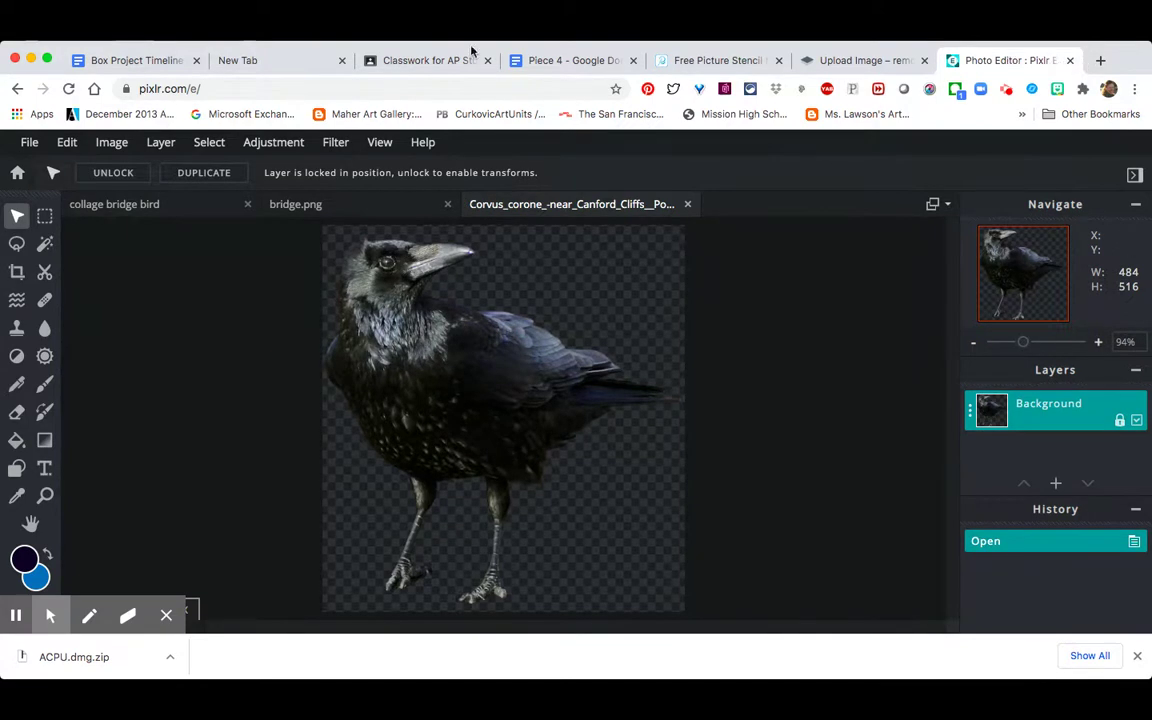
pyautogui.click(29, 142)
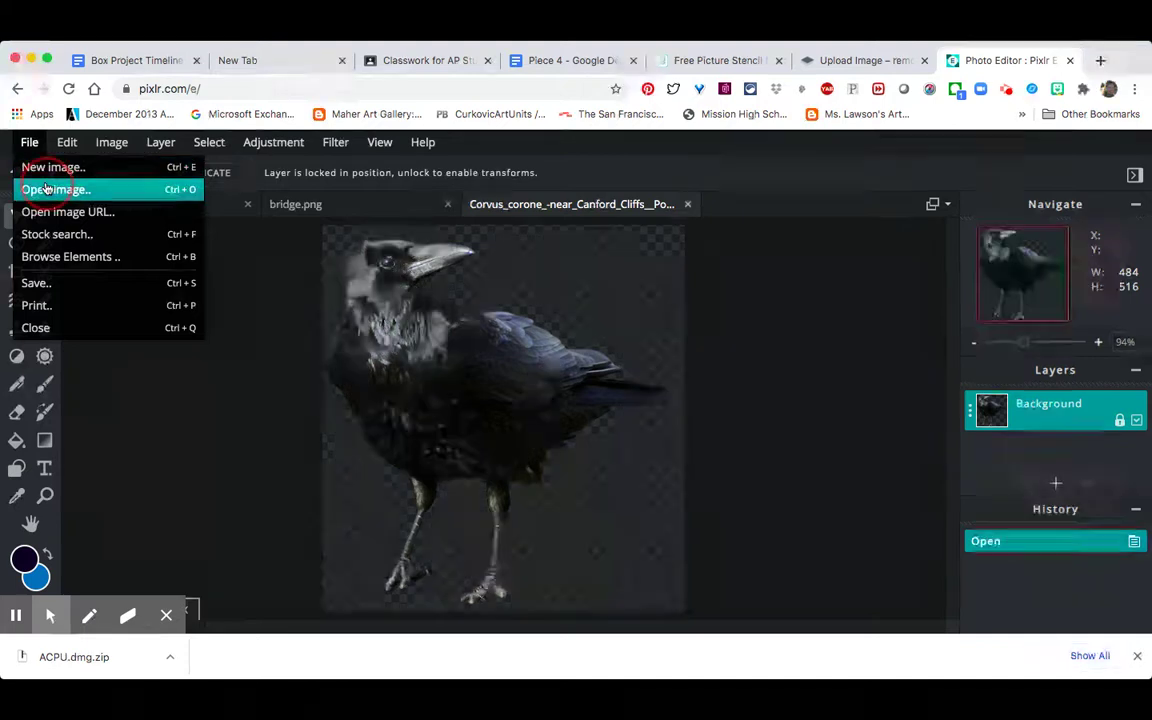
pyautogui.click(46, 189)
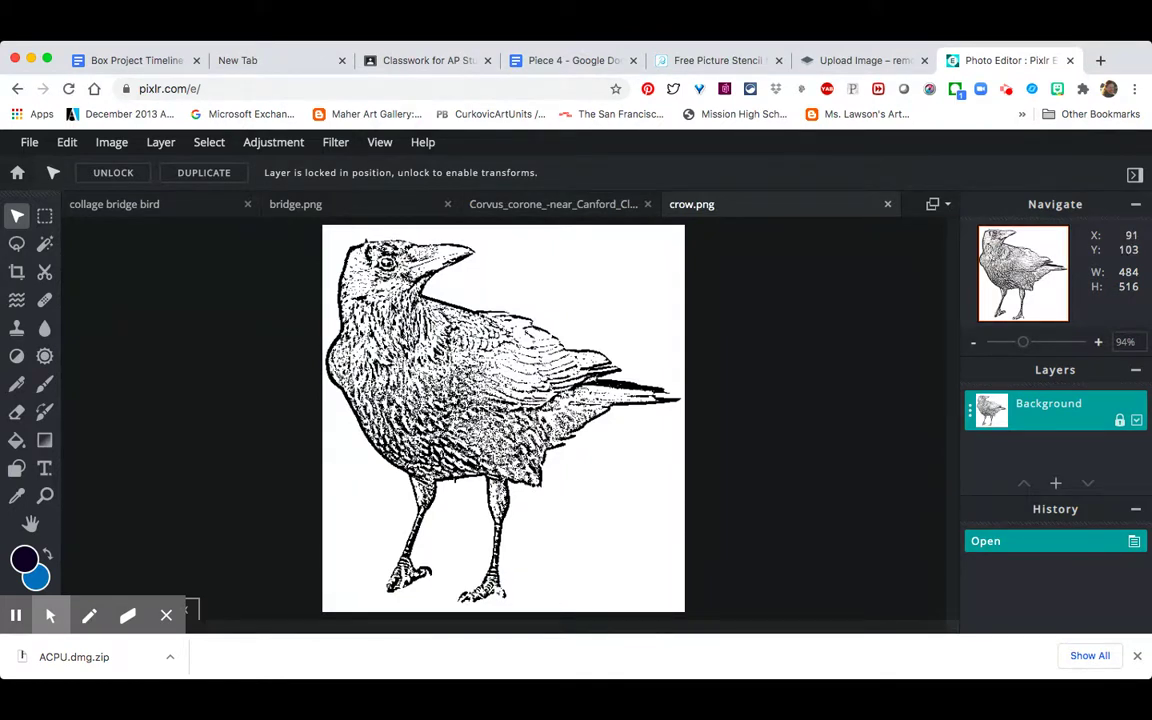
pyautogui.press('super+a')
pyautogui.press('super+c')
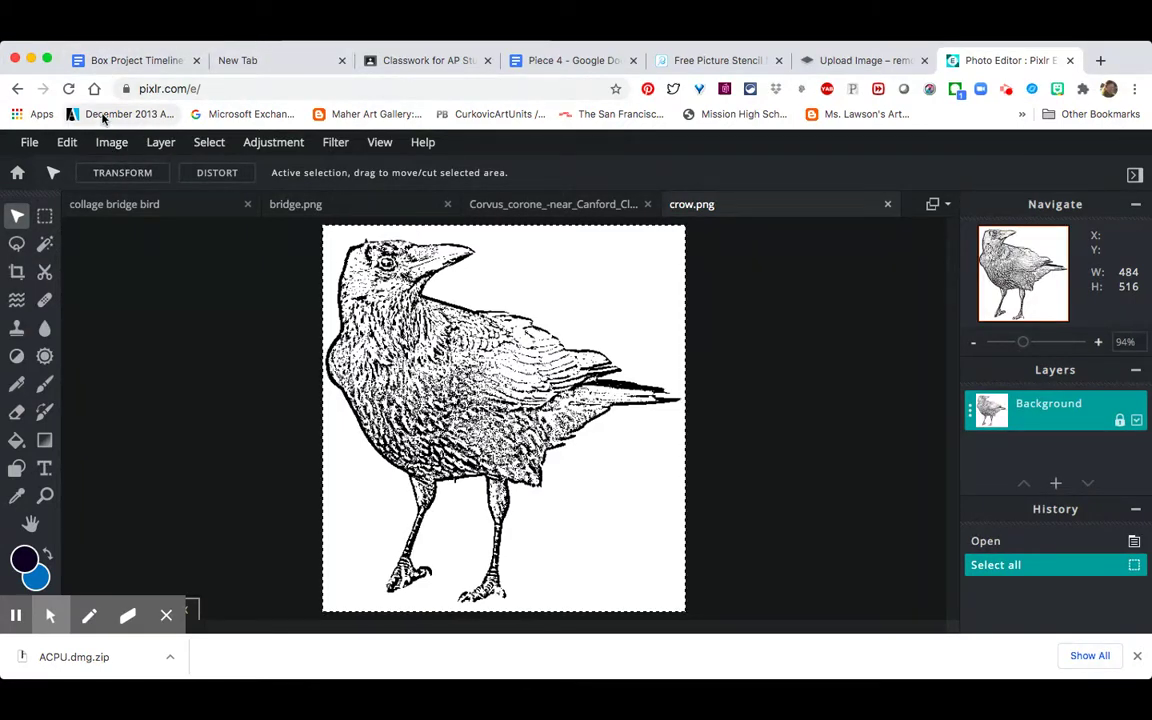
pyautogui.click(108, 205)
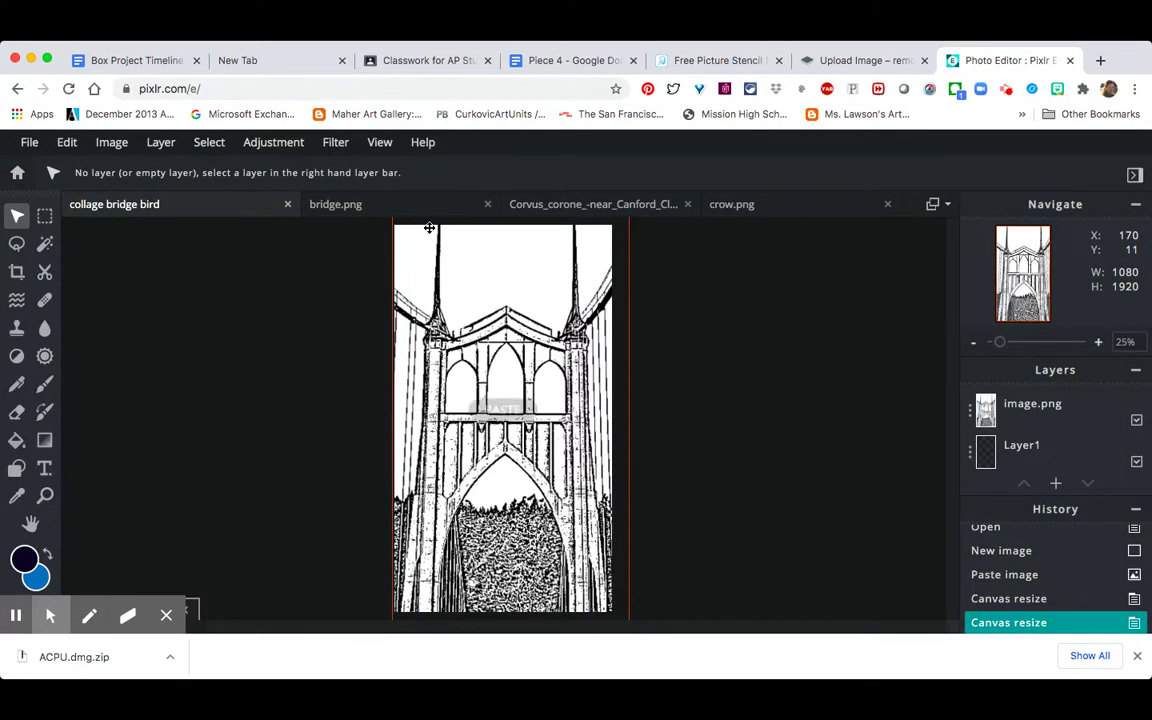
# Paste the crow into the collage, aligned to the lower-left edge.
pyautogui.press('super+v')
pyautogui.moveTo(514, 380); pyautogui.dragTo(378, 443)
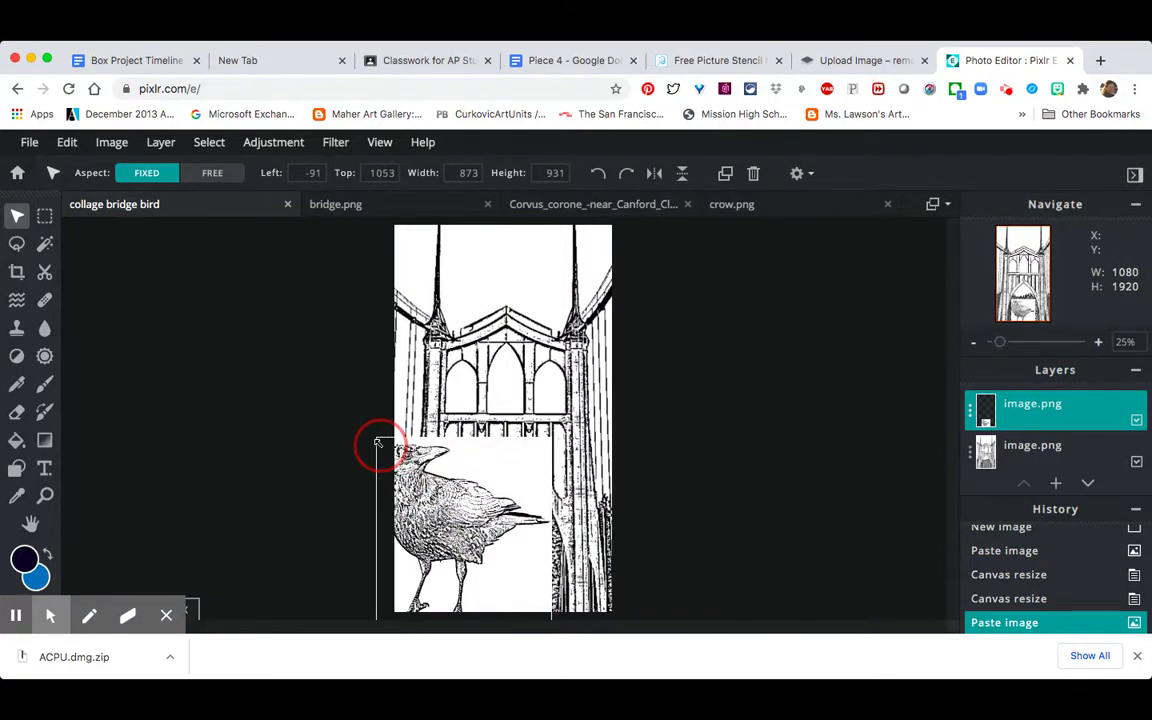
pyautogui.moveTo(463, 496); pyautogui.dragTo(489, 509)
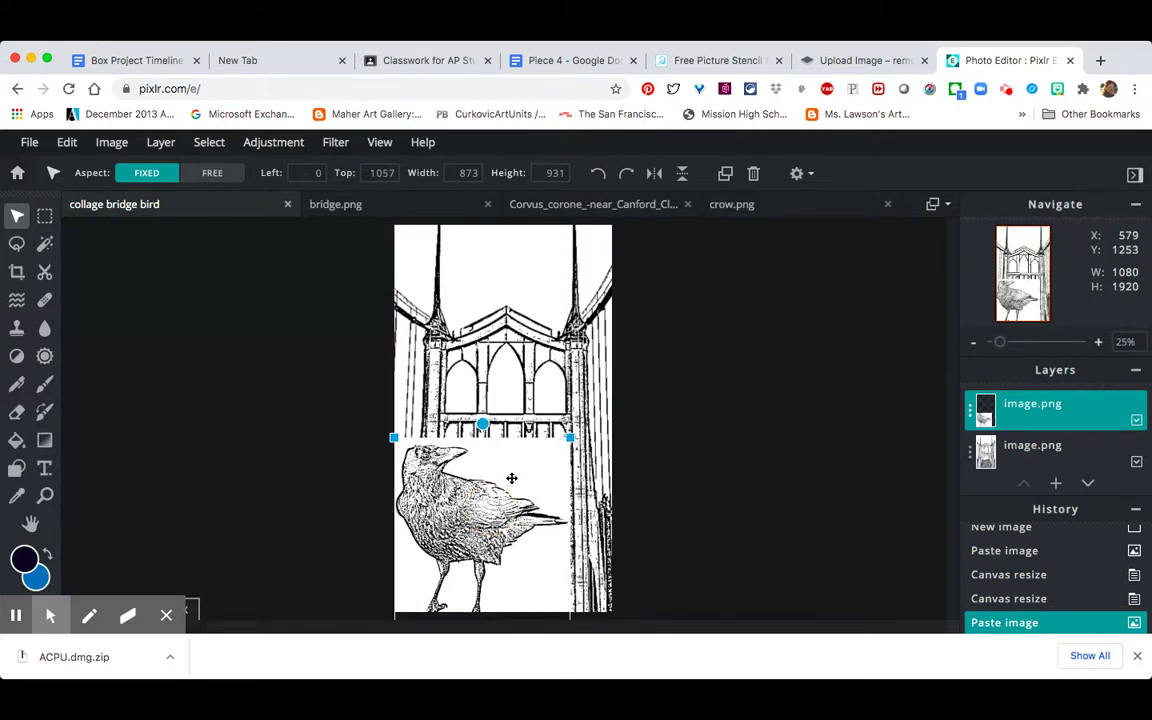
# Clear the magic-wand selection on the bridge layer and switch to the Lasso tool.
pyautogui.click(532, 428)
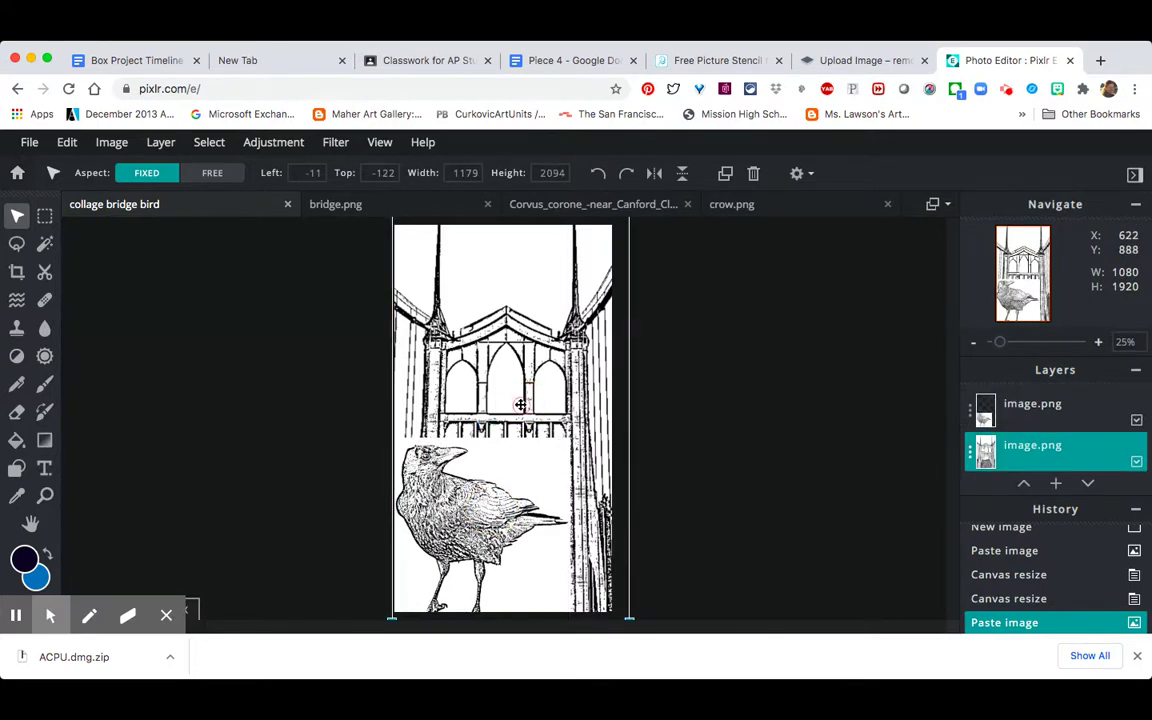
pyautogui.click(44, 243)
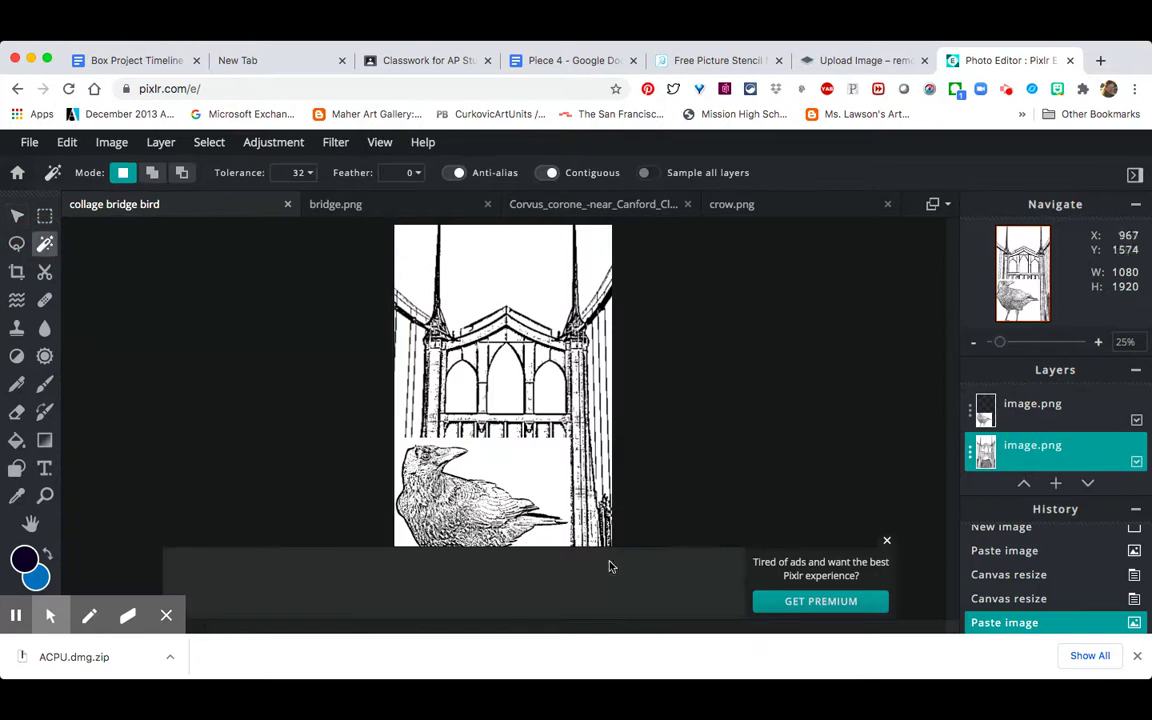
pyautogui.click(542, 453)
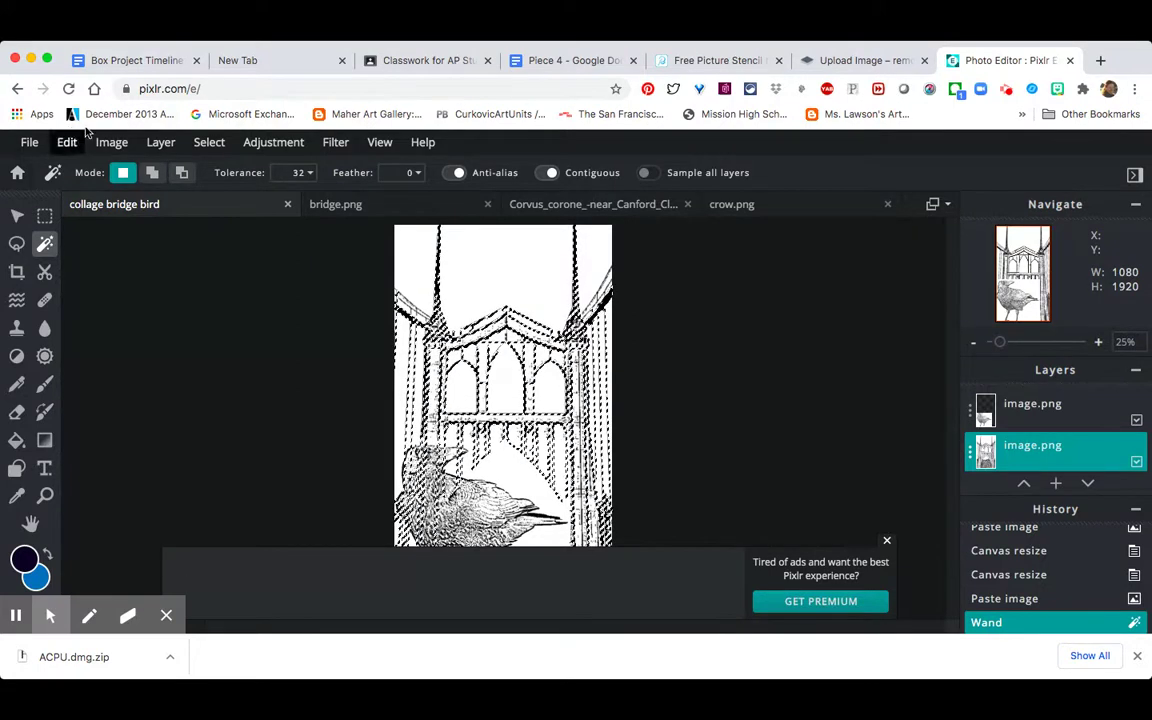
pyautogui.click(209, 142)
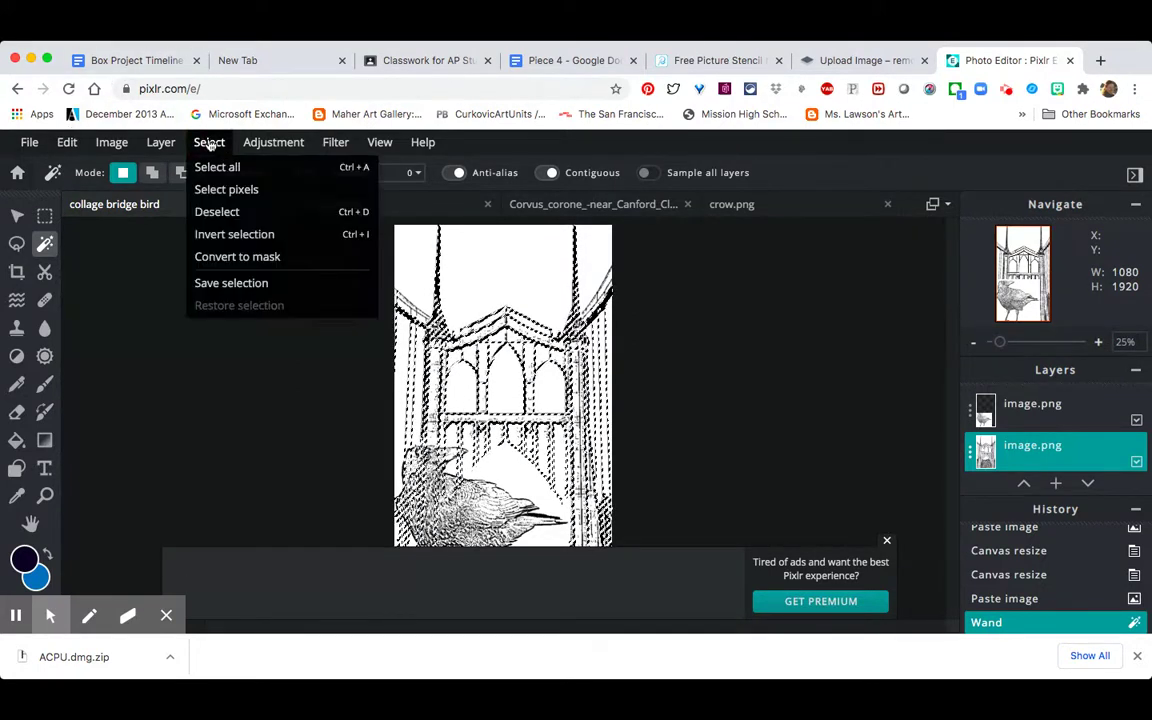
pyautogui.click(228, 212)
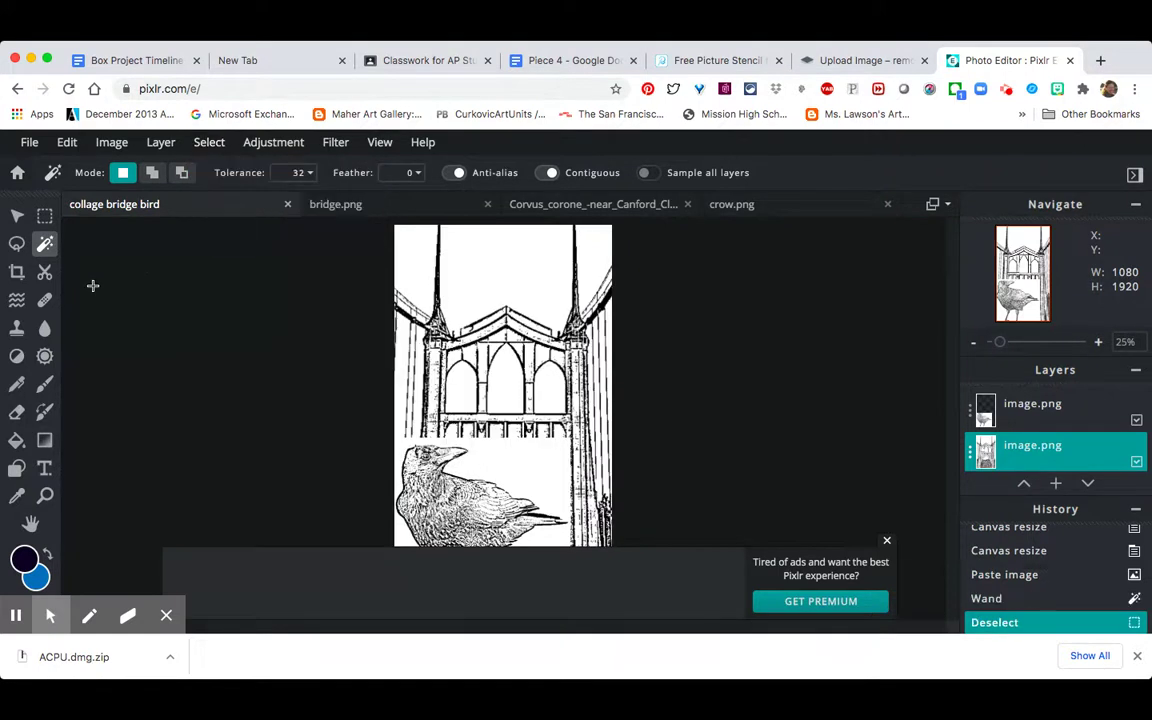
pyautogui.click(45, 250)
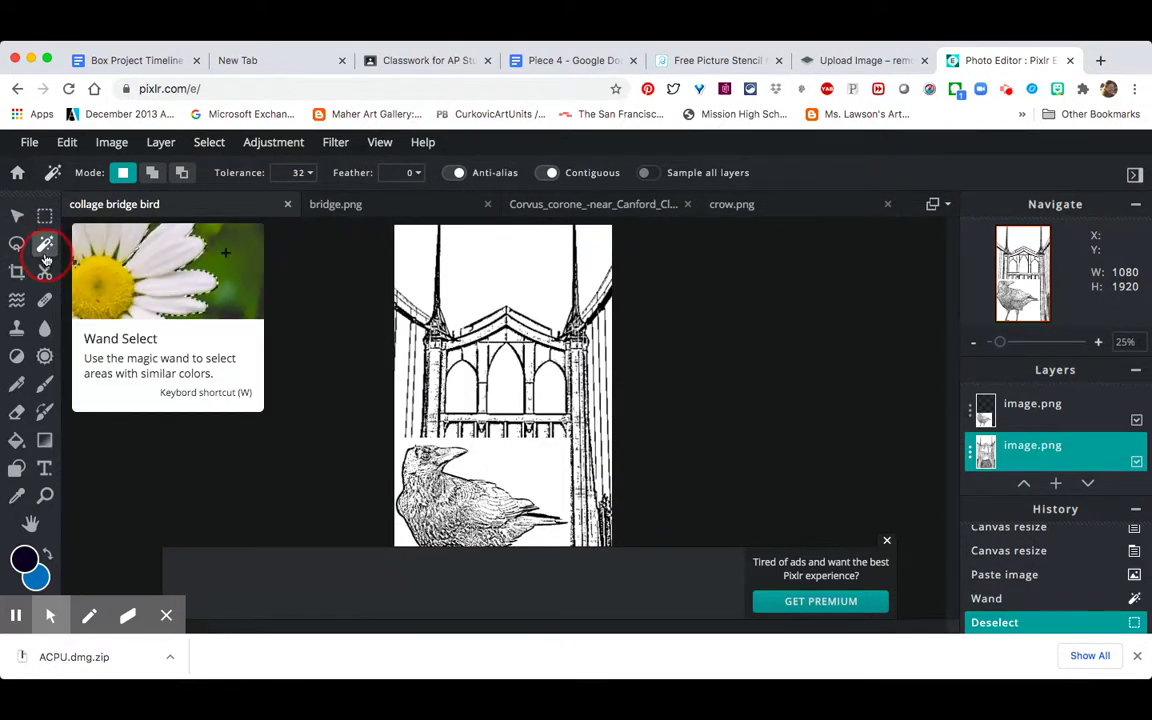
pyautogui.click(16, 243)
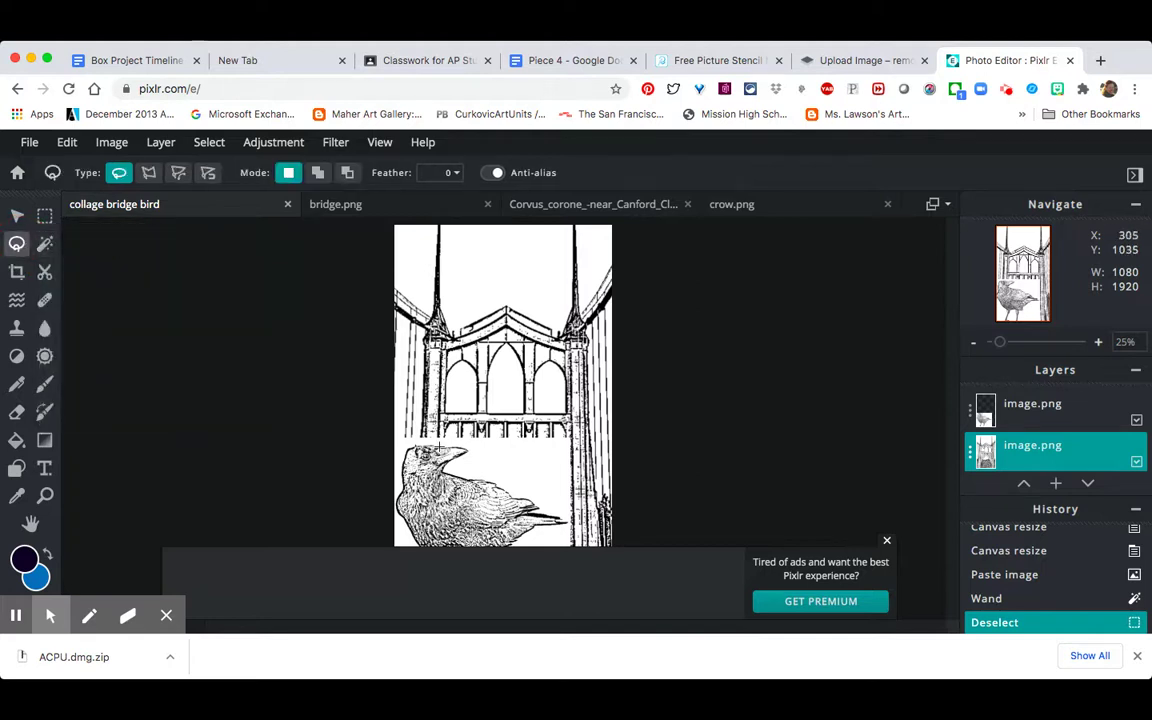
# Lasso the white box around the crow, clear it on the crow layer, then deselect.
pyautogui.moveTo(395, 439)
pyautogui.mouseDown()
pyautogui.moveTo(481, 442)
pyautogui.moveTo(468, 461)
pyautogui.moveTo(550, 494)
pyautogui.moveTo(572, 516)
pyautogui.moveTo(562, 532)
pyautogui.moveTo(581, 538)
pyautogui.moveTo(596, 414)
pyautogui.moveTo(553, 377)
pyautogui.moveTo(413, 395)
pyautogui.moveTo(392, 440)
pyautogui.mouseUp()
pyautogui.press('Delete')
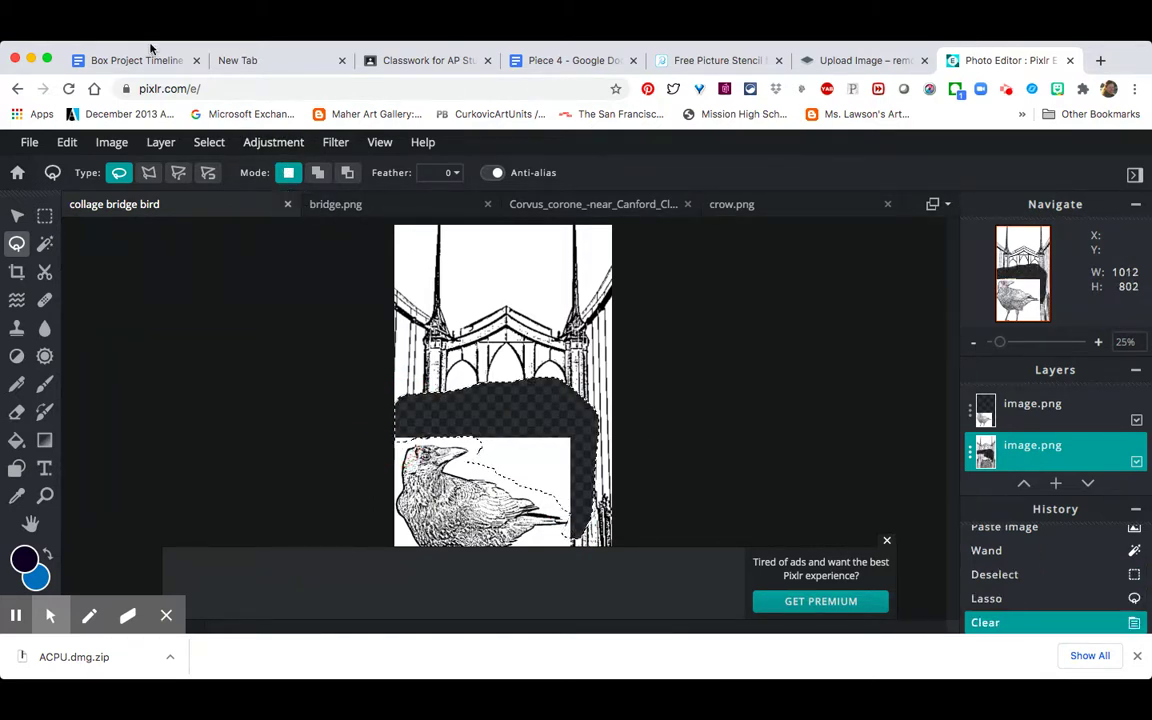
pyautogui.click(1036, 410)
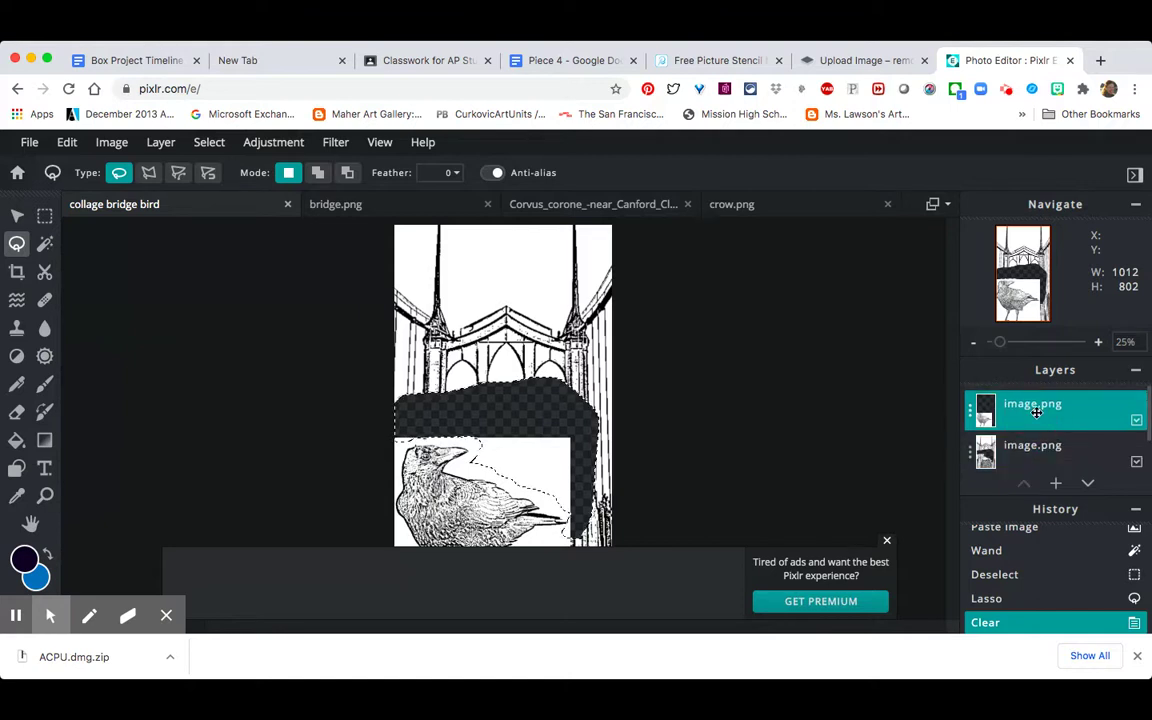
pyautogui.press('Delete')
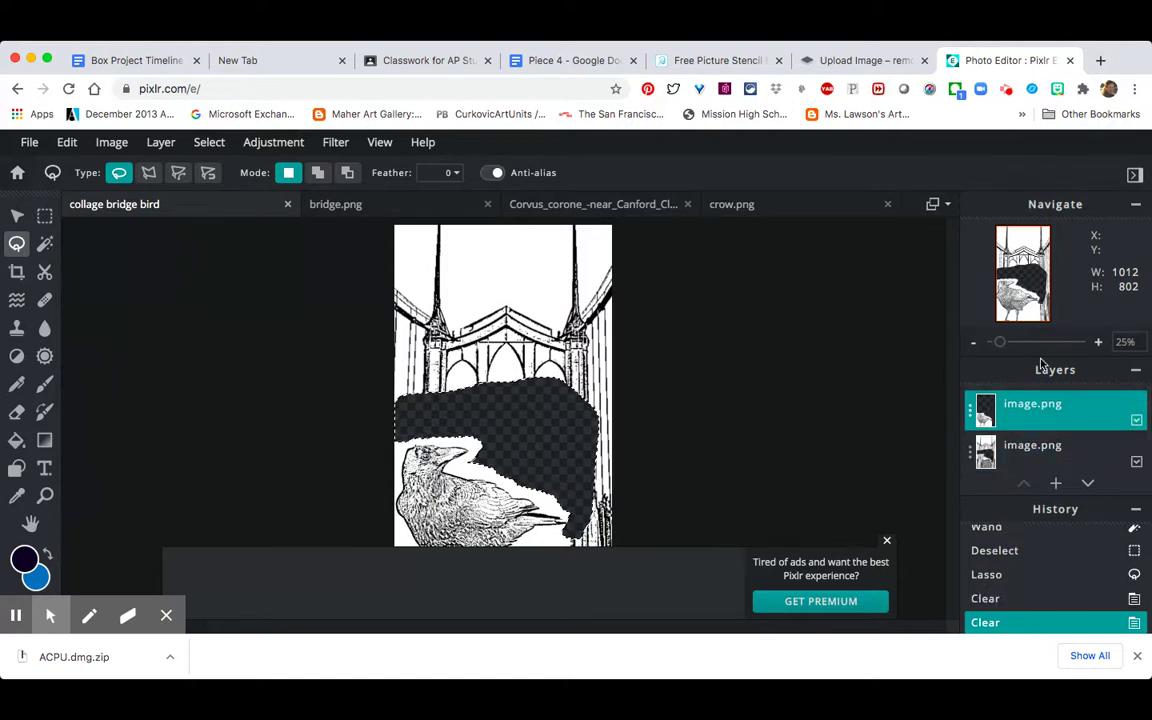
pyautogui.click(1044, 598)
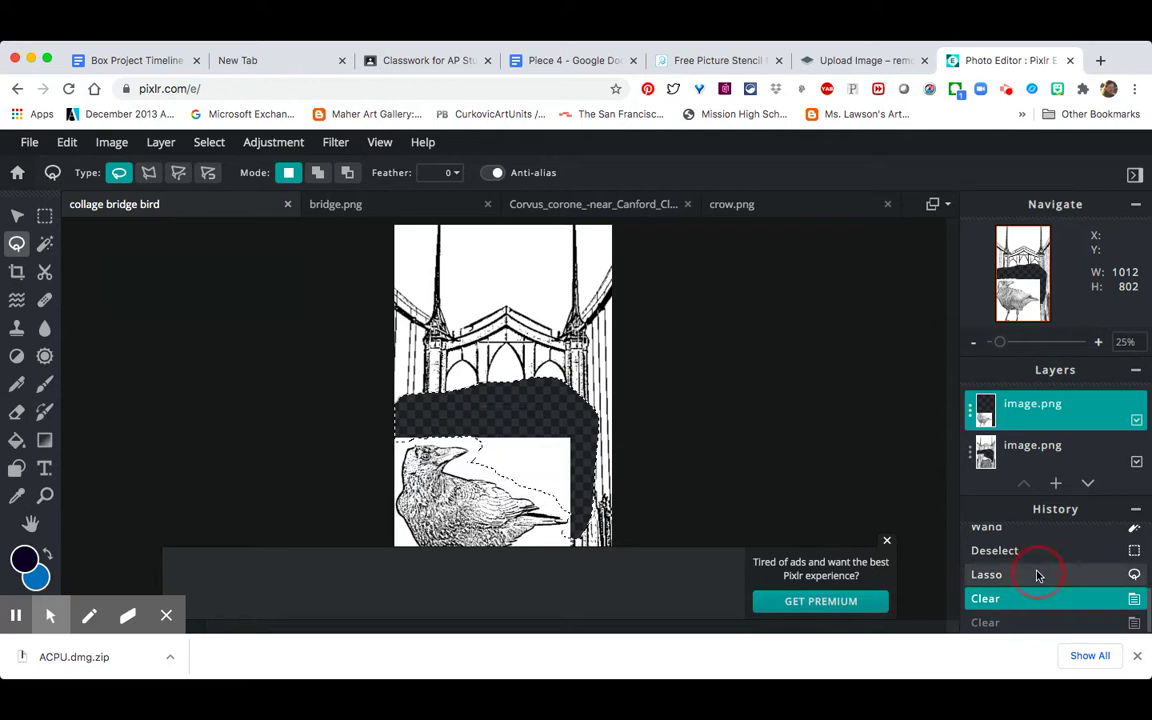
pyautogui.click(1036, 574)
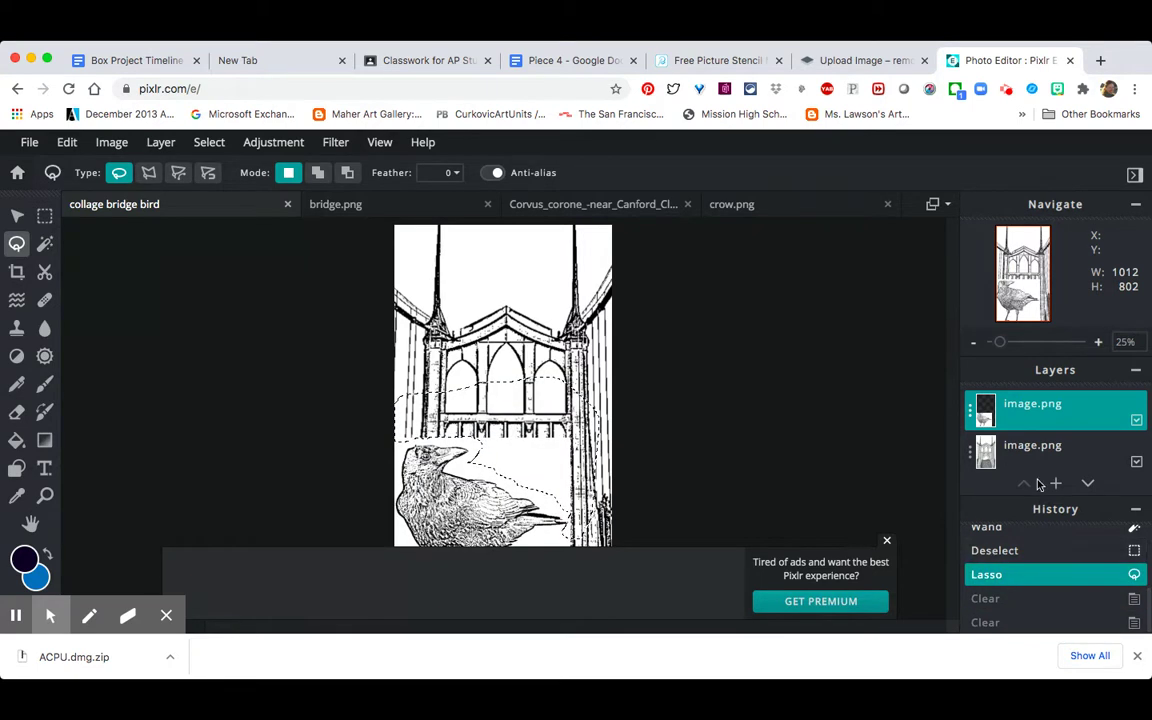
pyautogui.press('Delete')
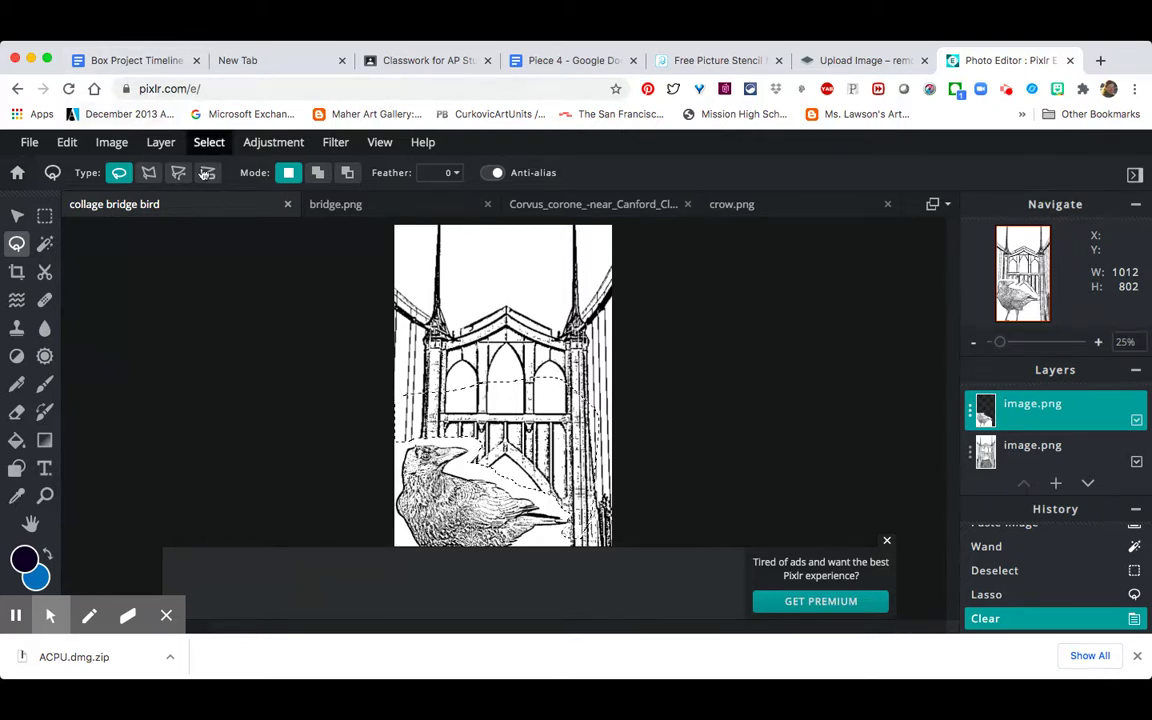
pyautogui.click(205, 149)
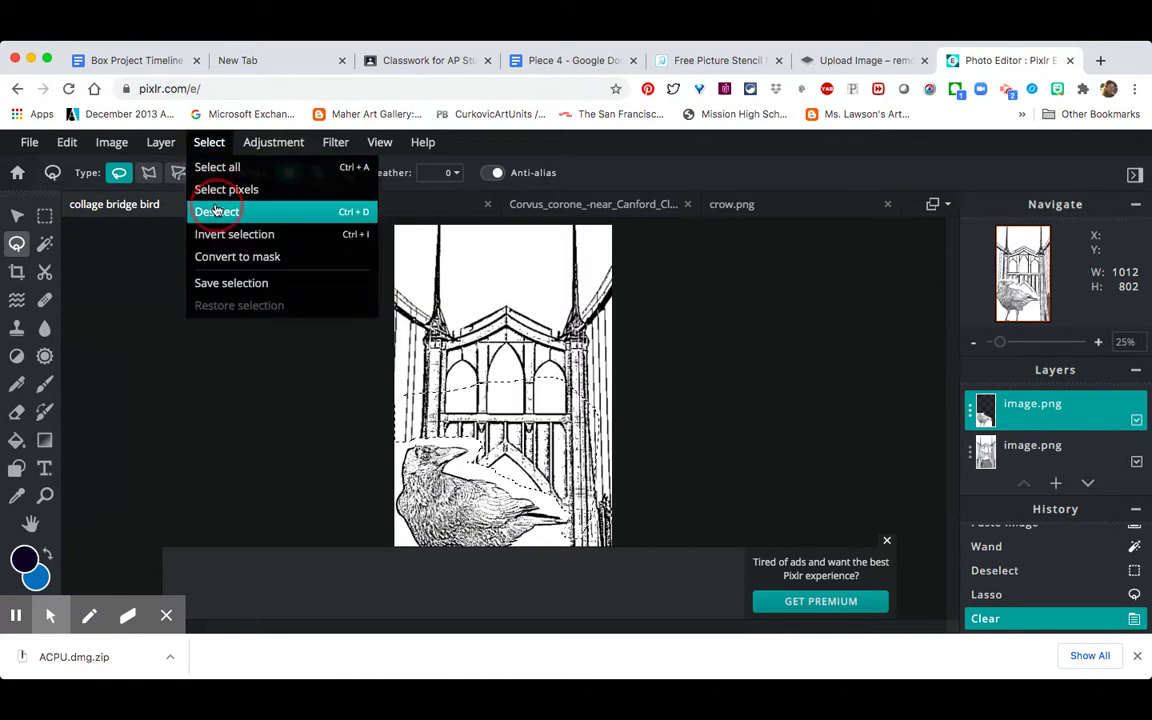
pyautogui.click(213, 208)
pyautogui.click(28, 142)
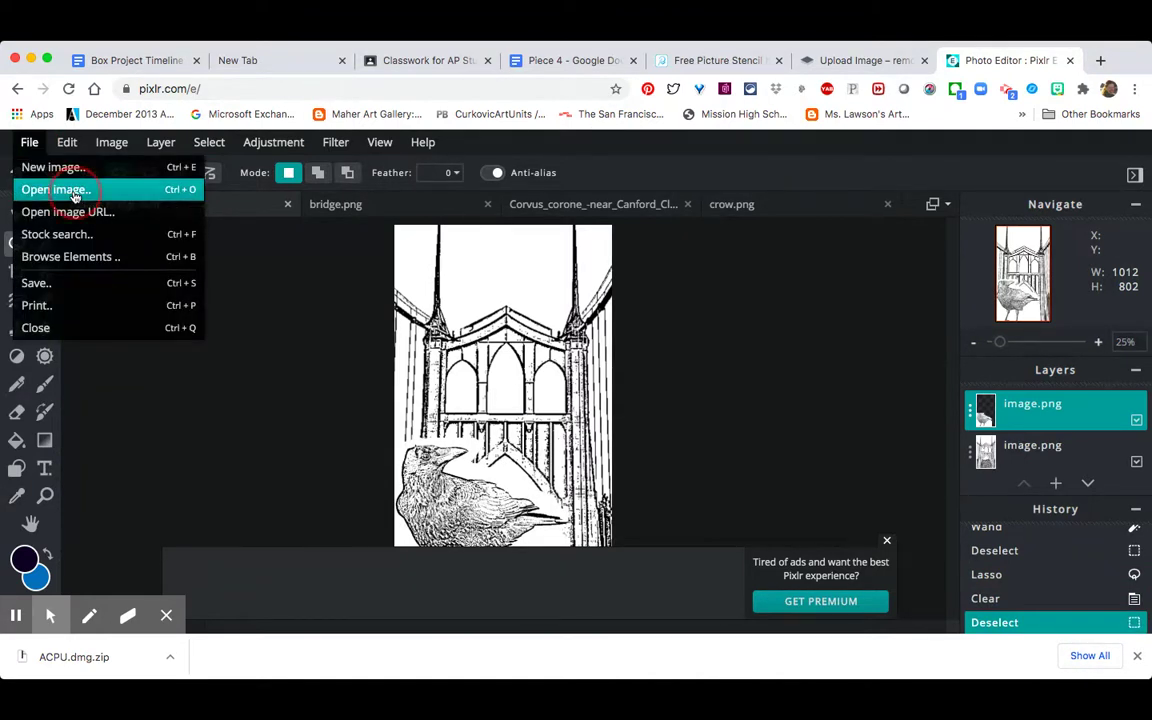
# Open magnolia.png and trace a freehand outline closely around the flower's petals.
pyautogui.click(74, 194)
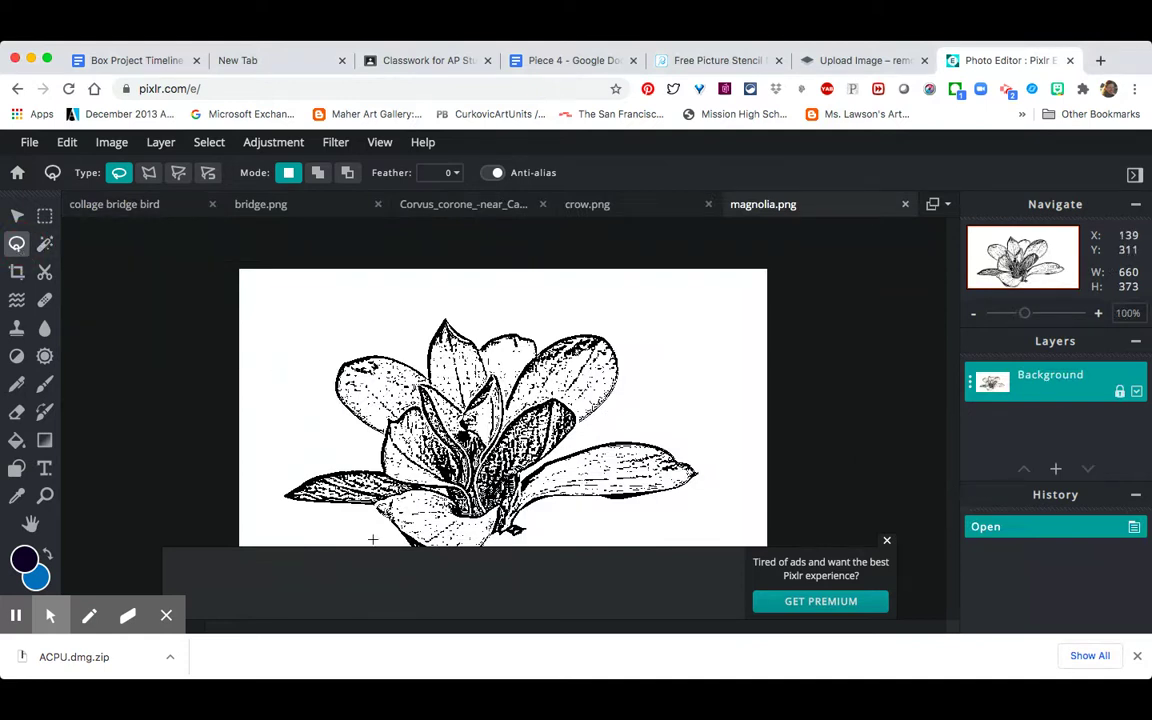
pyautogui.moveTo(385, 545)
pyautogui.mouseDown()
pyautogui.moveTo(279, 498)
pyautogui.moveTo(300, 474)
pyautogui.moveTo(363, 461)
pyautogui.moveTo(372, 447)
pyautogui.moveTo(326, 390)
pyautogui.moveTo(340, 356)
pyautogui.moveTo(382, 347)
pyautogui.moveTo(416, 357)
pyautogui.moveTo(438, 315)
pyautogui.moveTo(538, 339)
pyautogui.moveTo(578, 319)
pyautogui.moveTo(601, 323)
pyautogui.moveTo(625, 350)
pyautogui.moveTo(612, 405)
pyautogui.mouseUp()
pyautogui.moveTo(584, 436)
pyautogui.mouseDown()
pyautogui.moveTo(640, 431)
pyautogui.moveTo(691, 452)
pyautogui.moveTo(706, 476)
pyautogui.moveTo(671, 501)
pyautogui.moveTo(549, 512)
pyautogui.moveTo(525, 539)
pyautogui.moveTo(452, 557)
pyautogui.moveTo(383, 539)
pyautogui.mouseUp()
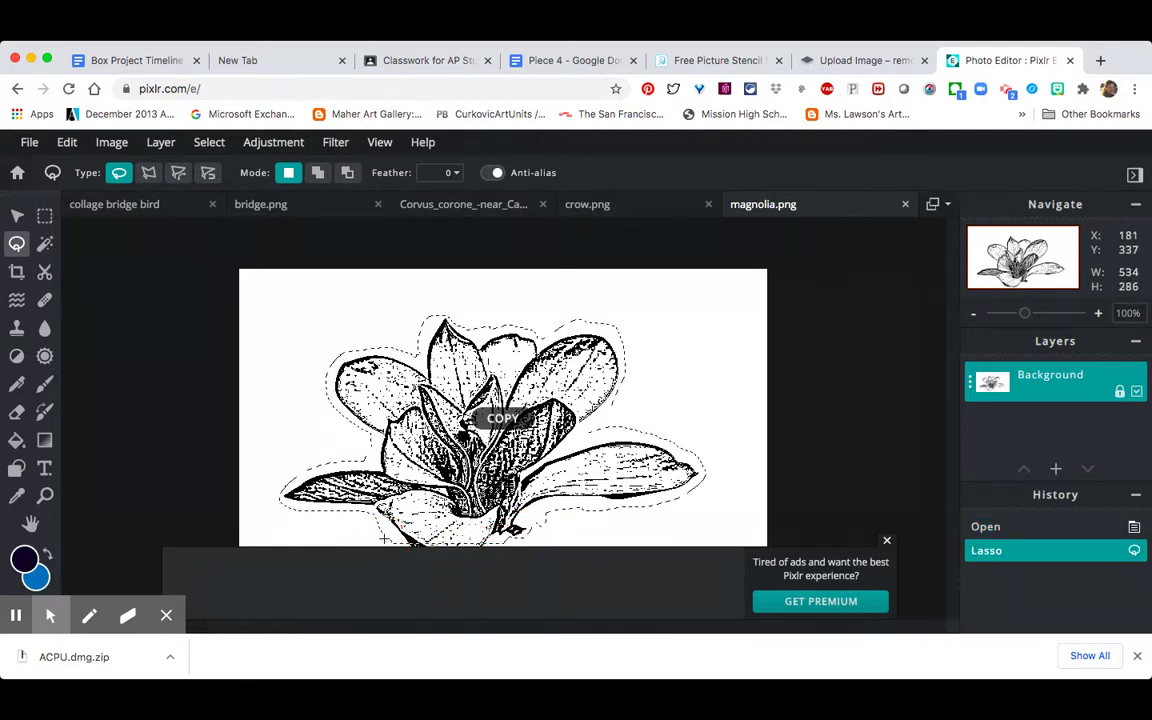
# Paste the magnolia into the collage, enlarged to 669 × 358 at the top above the bridge.
pyautogui.click(135, 204)
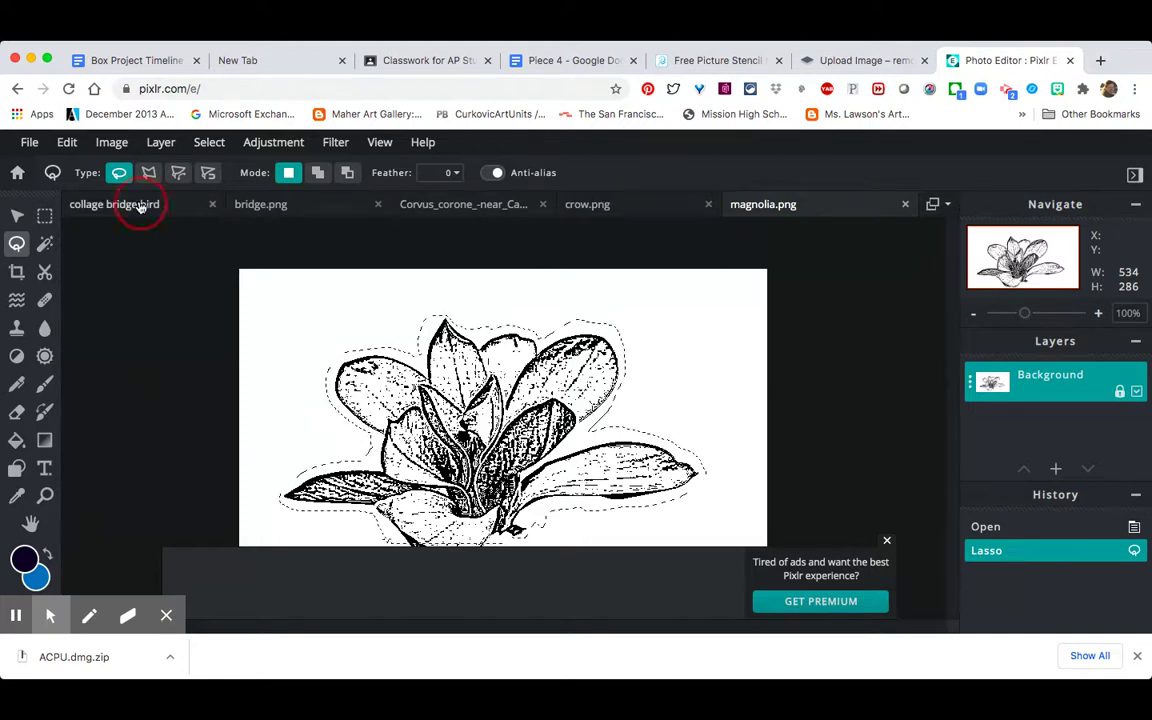
pyautogui.press('super+v')
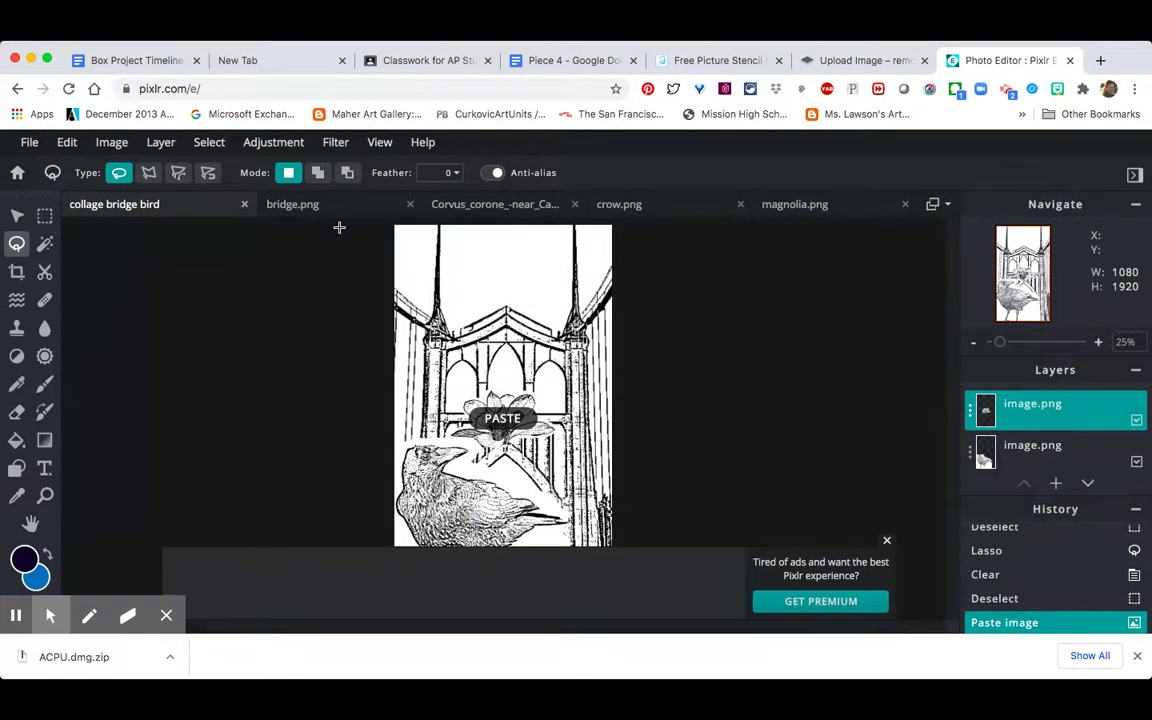
pyautogui.click(18, 217)
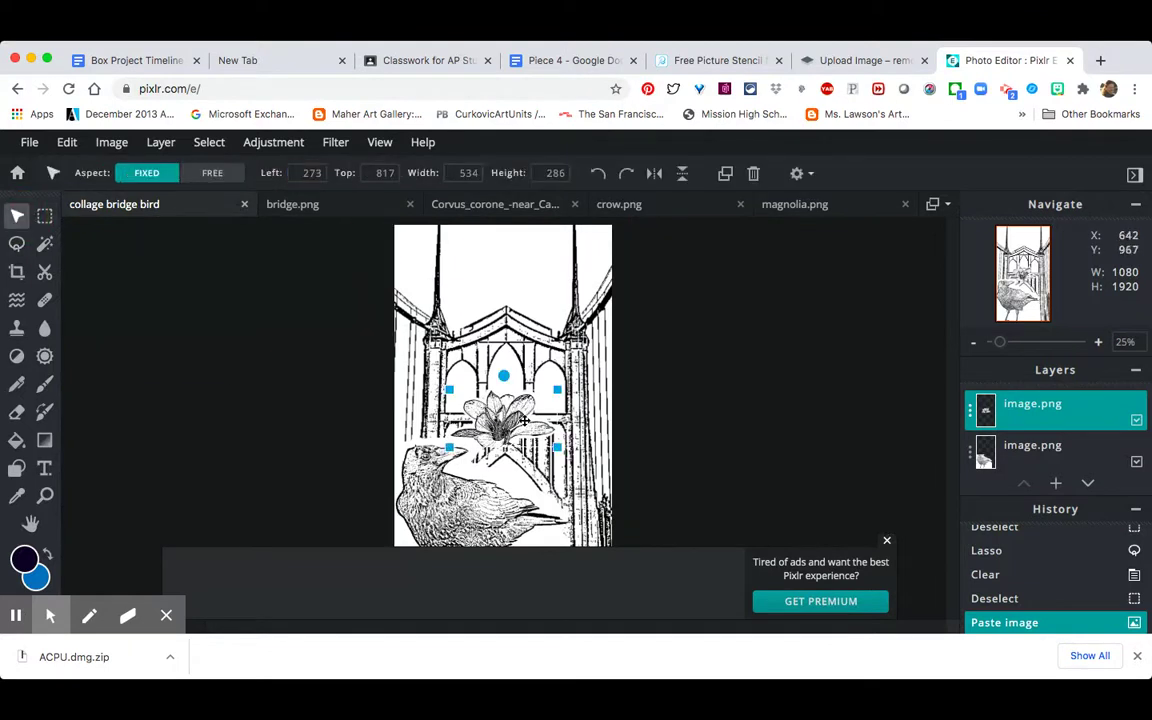
pyautogui.moveTo(513, 421); pyautogui.dragTo(515, 284)
pyautogui.click(440, 250)
pyautogui.moveTo(440, 250); pyautogui.dragTo(422, 238)
pyautogui.moveTo(527, 289); pyautogui.dragTo(544, 289)
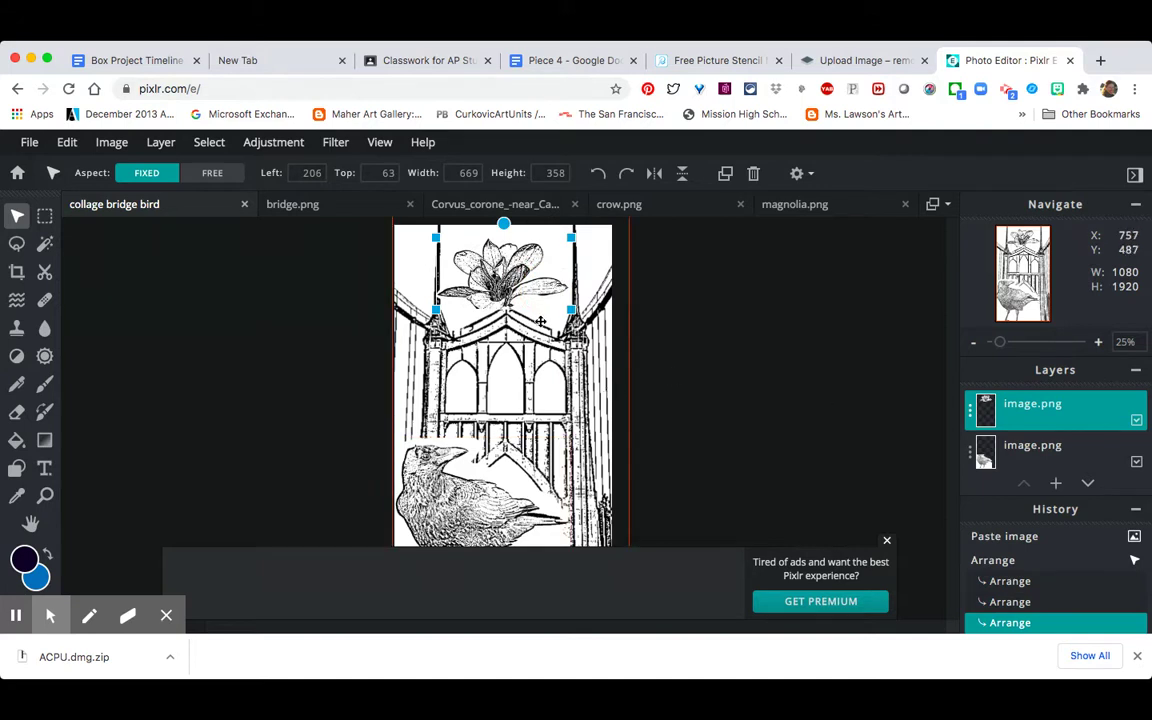
pyautogui.moveTo(498, 272); pyautogui.dragTo(497, 272)
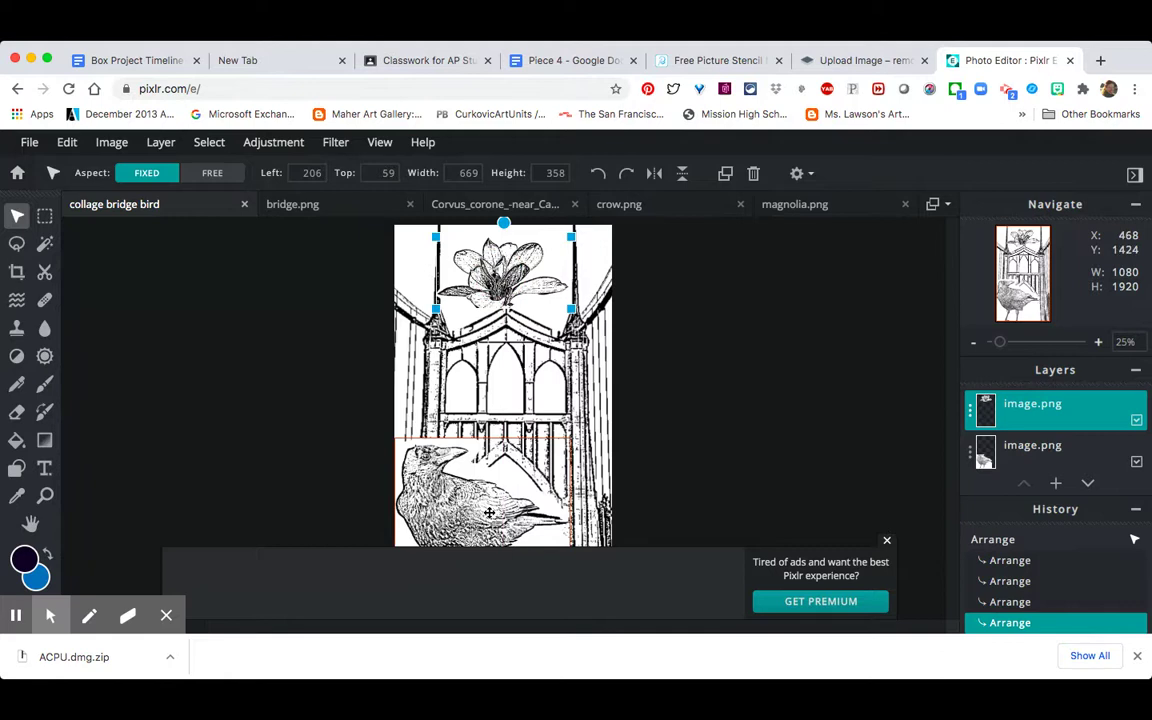
pyautogui.scroll(-4, 489, 512)
pyautogui.scroll(2, 489, 512)
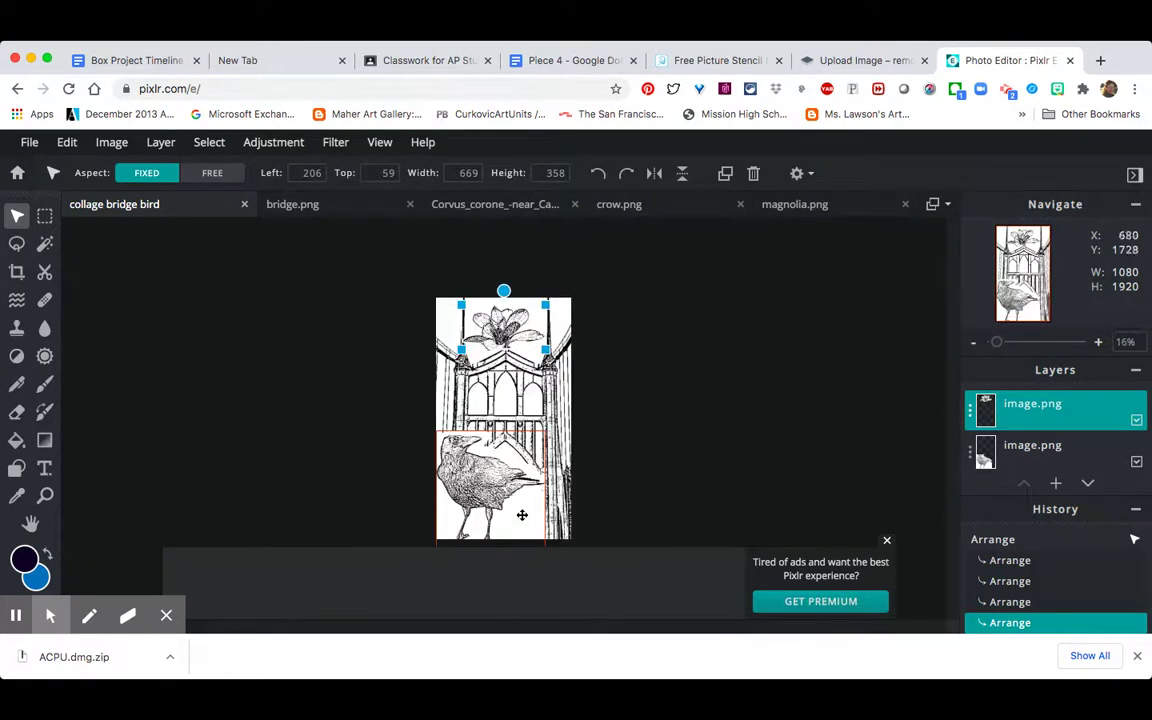
# Shrink the crow layer in the lower left of the collage.
pyautogui.click(502, 496)
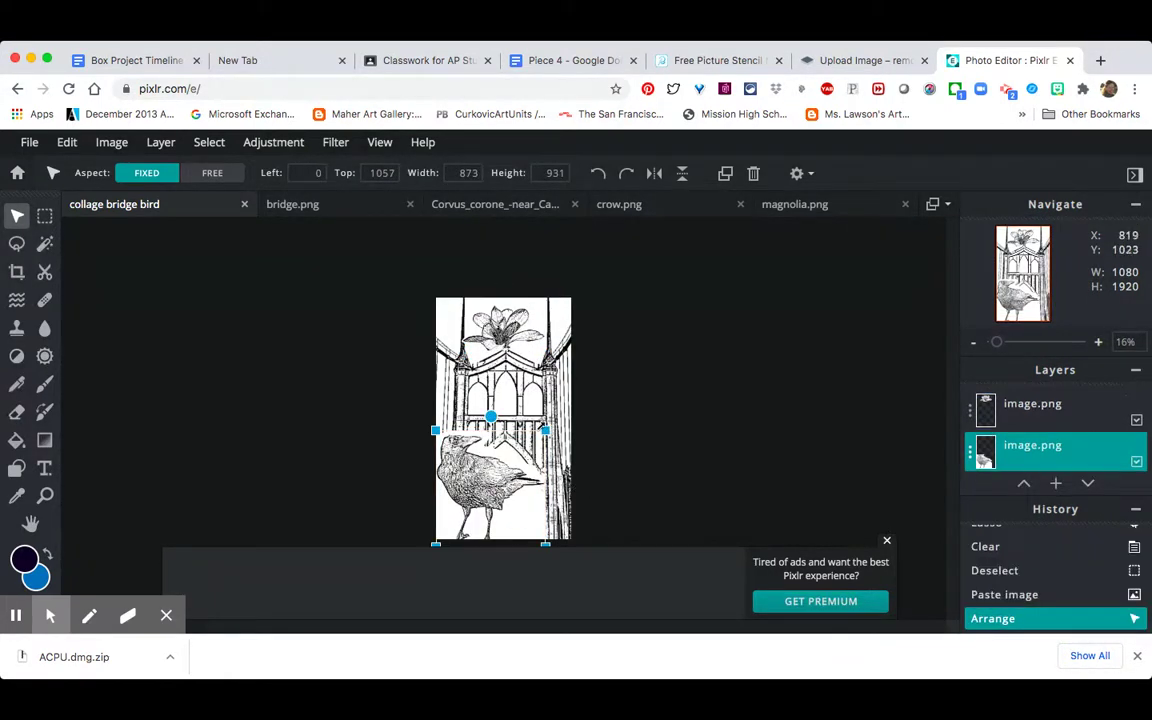
pyautogui.moveTo(540, 427); pyautogui.dragTo(522, 458)
pyautogui.click(276, 232)
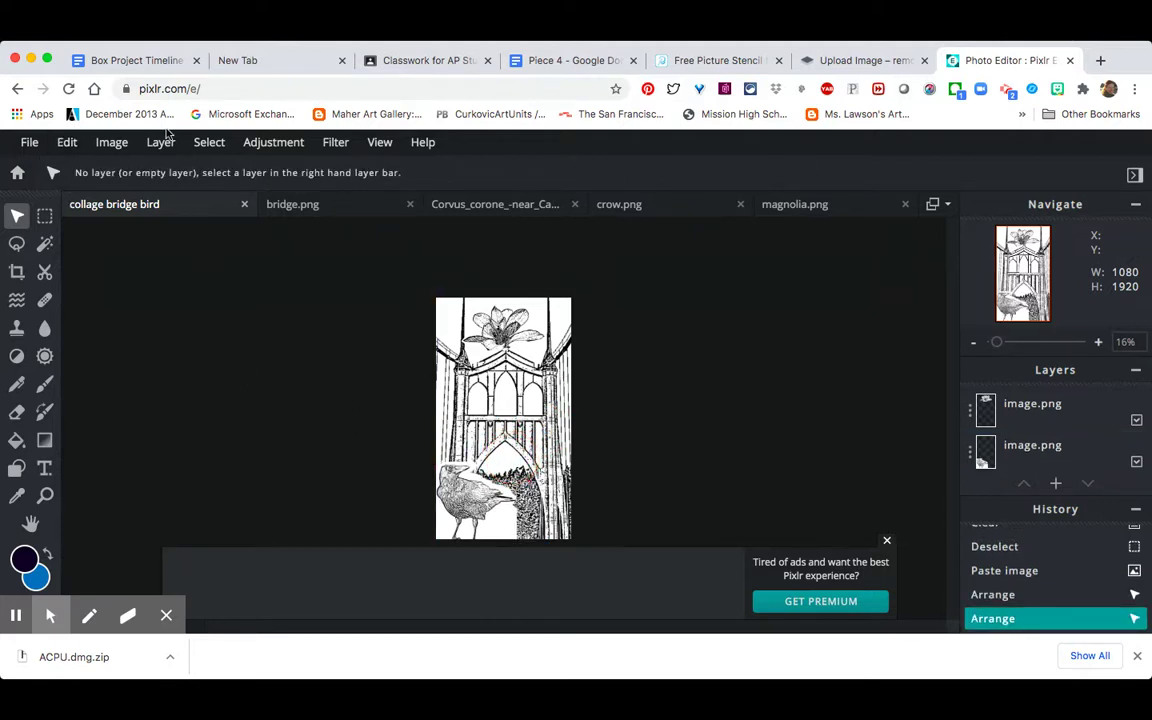
pyautogui.click(35, 142)
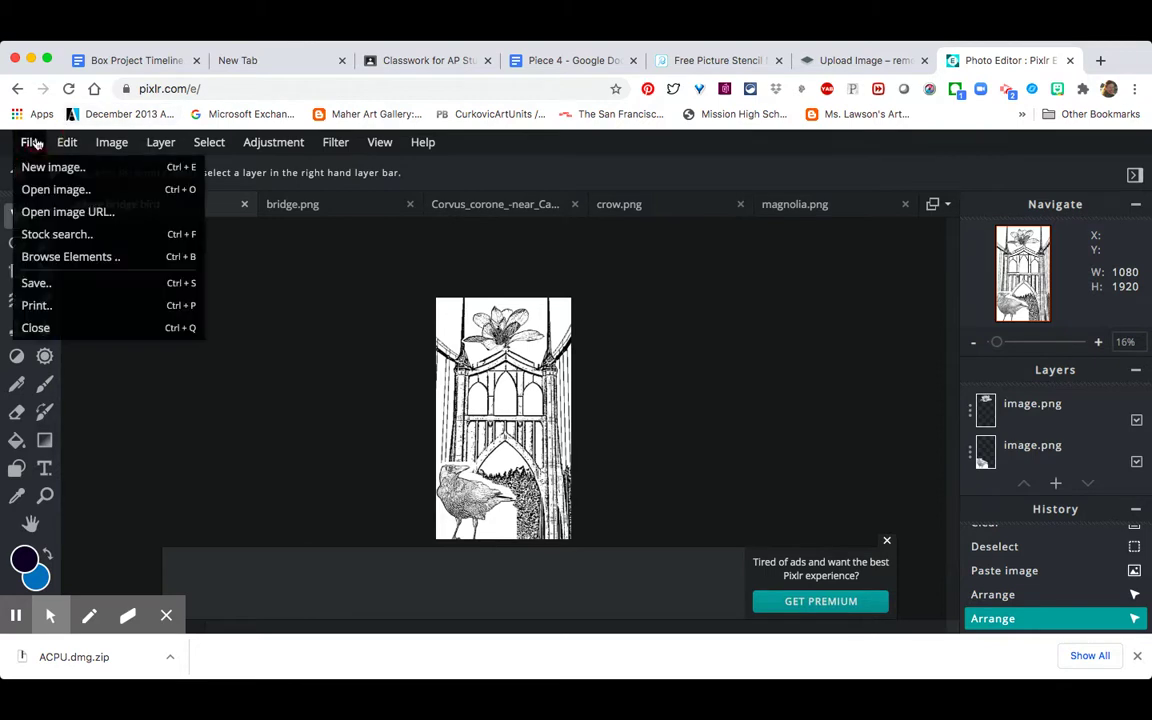
# Open mary.png, lasso a freehand outline around the statue, and return to the collage.
pyautogui.click(38, 190)
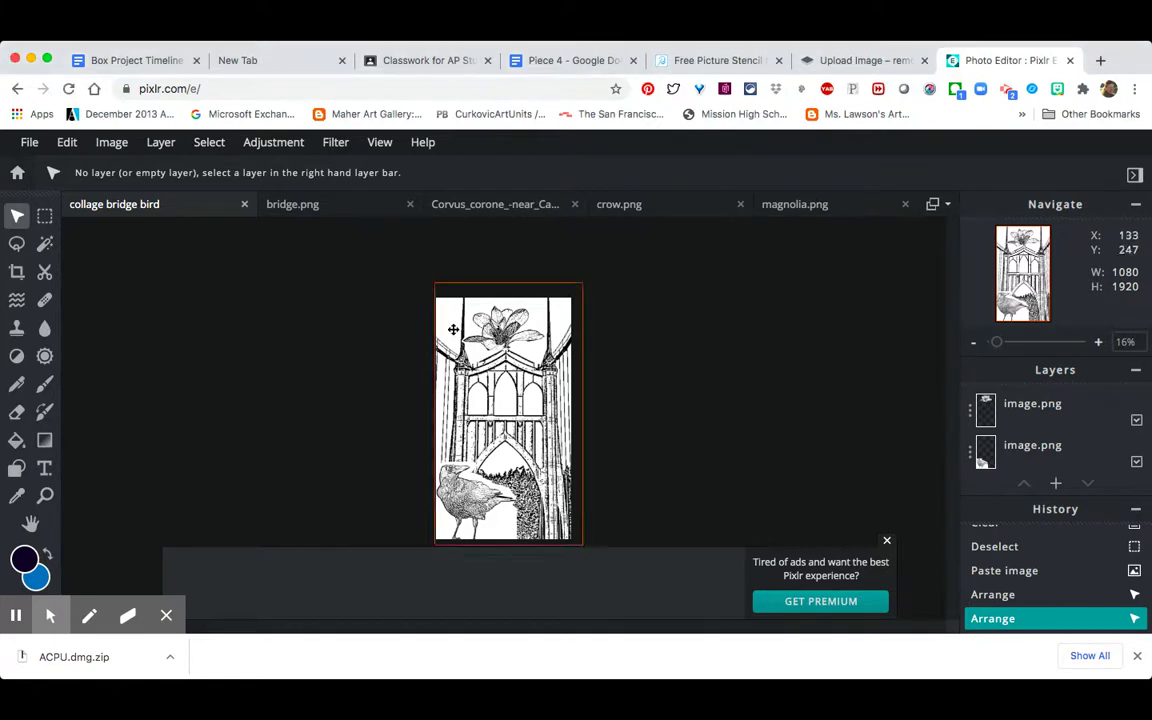
pyautogui.click(17, 246)
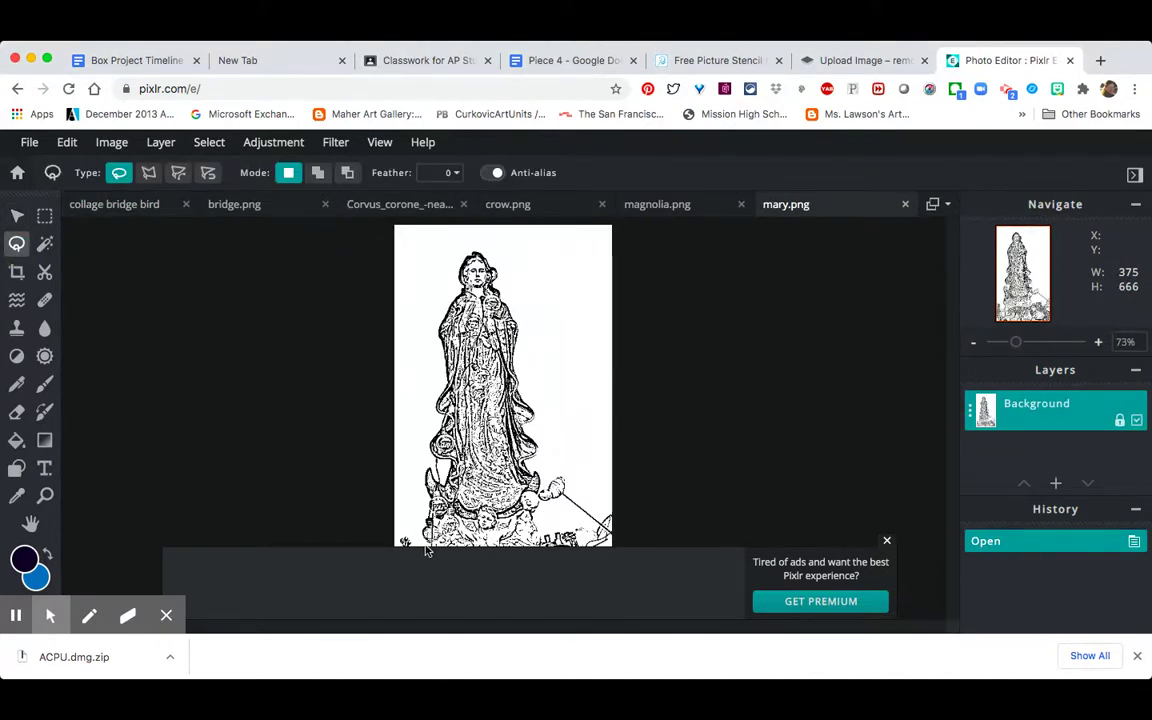
pyautogui.moveTo(422, 548)
pyautogui.mouseDown()
pyautogui.moveTo(411, 527)
pyautogui.moveTo(421, 502)
pyautogui.mouseUp()
pyautogui.moveTo(477, 244)
pyautogui.mouseDown()
pyautogui.moveTo(459, 245)
pyautogui.moveTo(455, 292)
pyautogui.moveTo(441, 306)
pyautogui.moveTo(432, 457)
pyautogui.moveTo(411, 522)
pyautogui.moveTo(442, 555)
pyautogui.moveTo(504, 563)
pyautogui.moveTo(532, 557)
pyautogui.moveTo(542, 507)
pyautogui.moveTo(564, 480)
pyautogui.moveTo(538, 463)
pyautogui.moveTo(538, 412)
pyautogui.moveTo(515, 368)
pyautogui.moveTo(520, 316)
pyautogui.moveTo(498, 258)
pyautogui.moveTo(474, 248)
pyautogui.mouseUp()
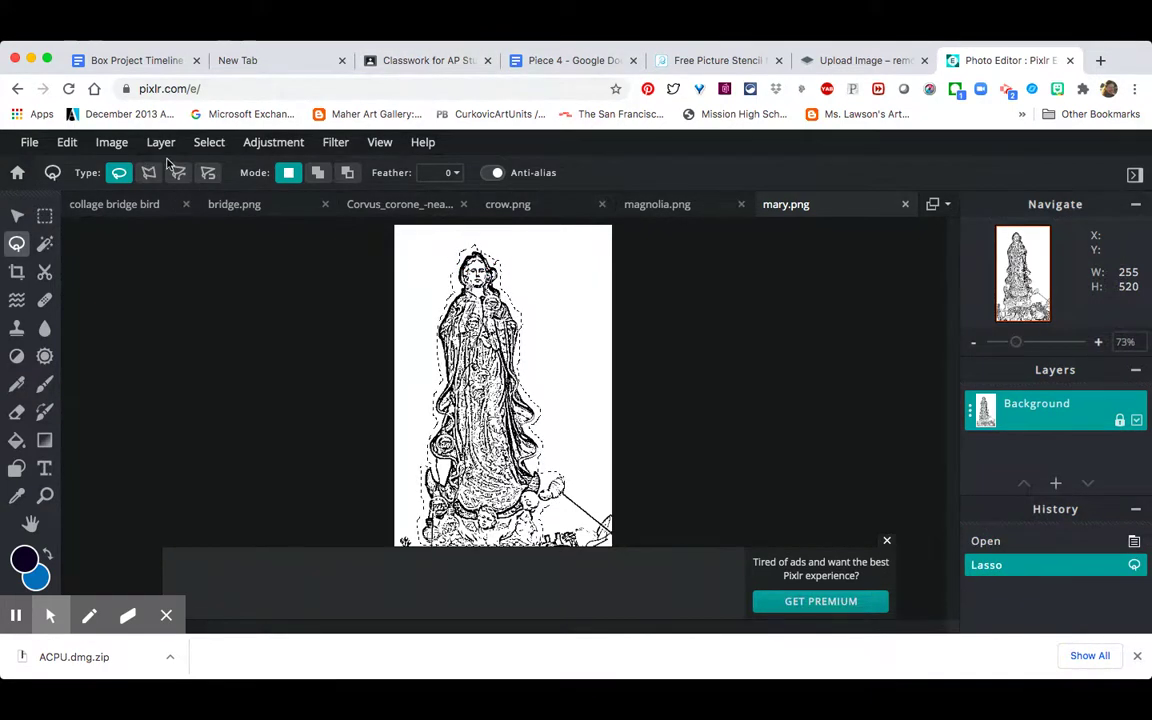
pyautogui.click(115, 205)
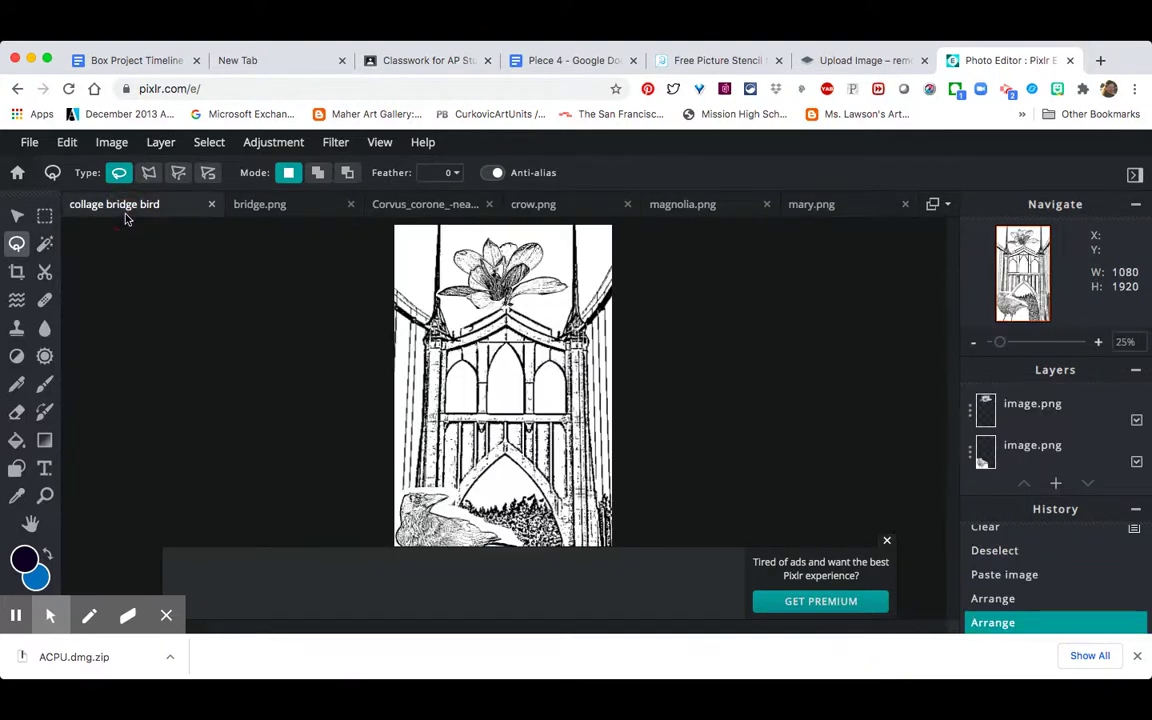
# Paste the Mary statue into the collage, enlarge it, and move it down-right.
pyautogui.press('super+v')
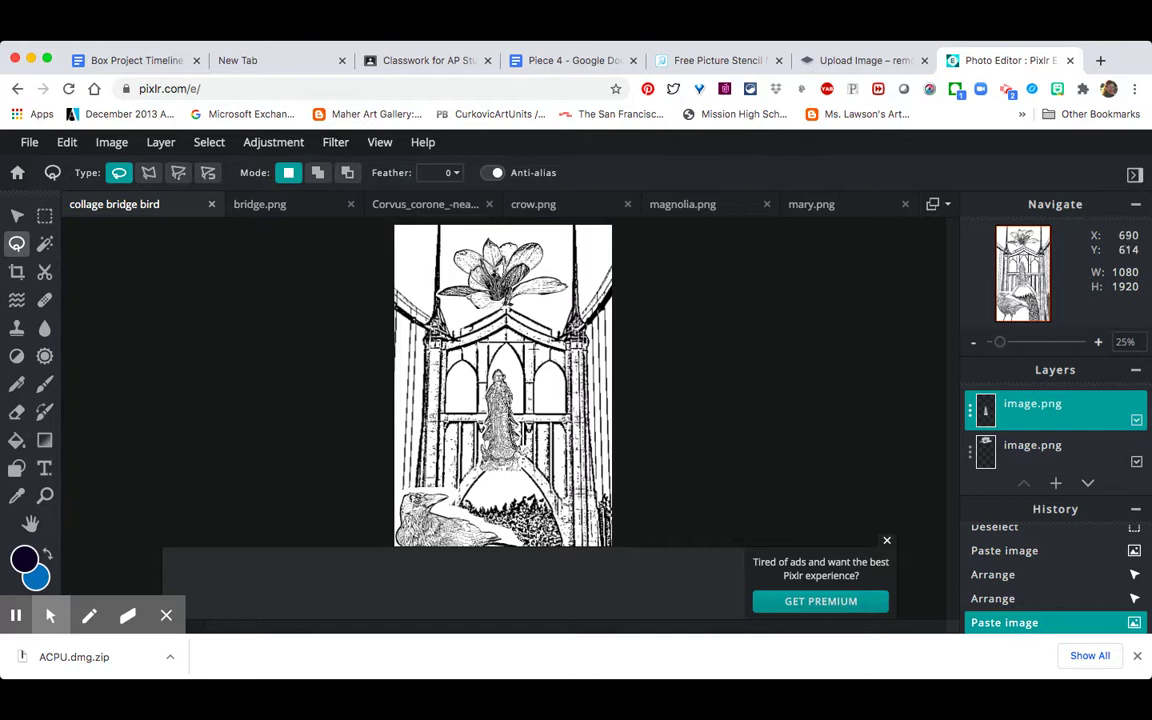
pyautogui.click(20, 215)
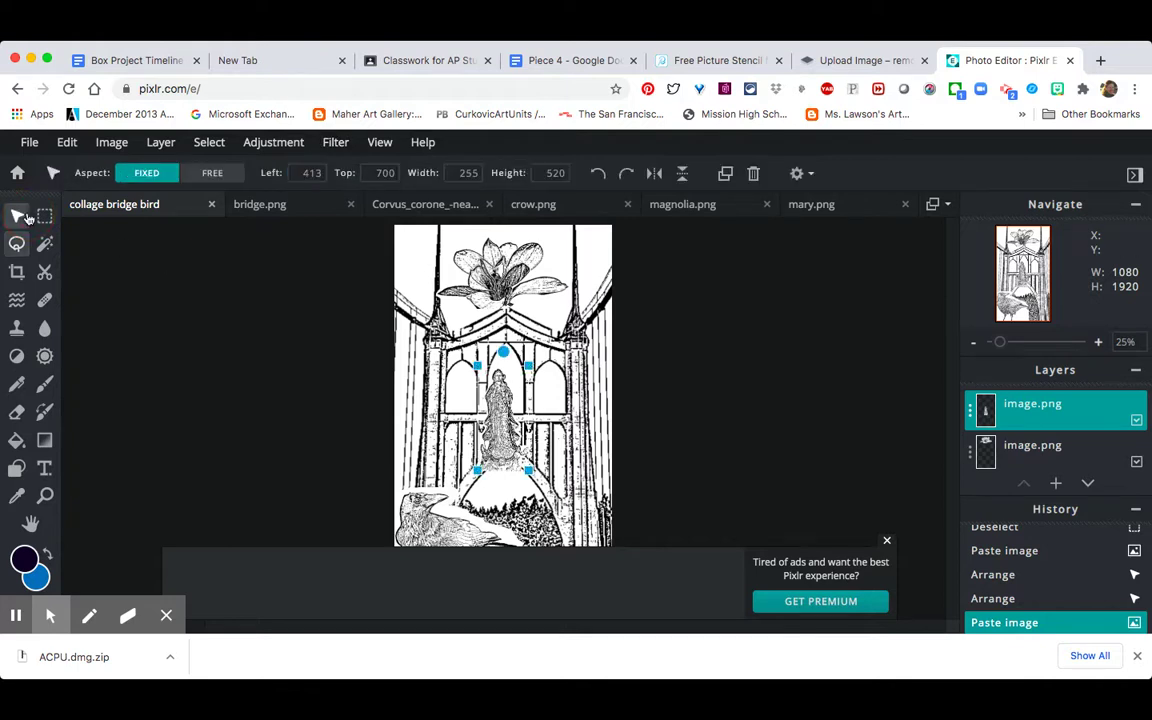
pyautogui.moveTo(475, 365); pyautogui.dragTo(375, 259)
pyautogui.moveTo(491, 380); pyautogui.dragTo(586, 512)
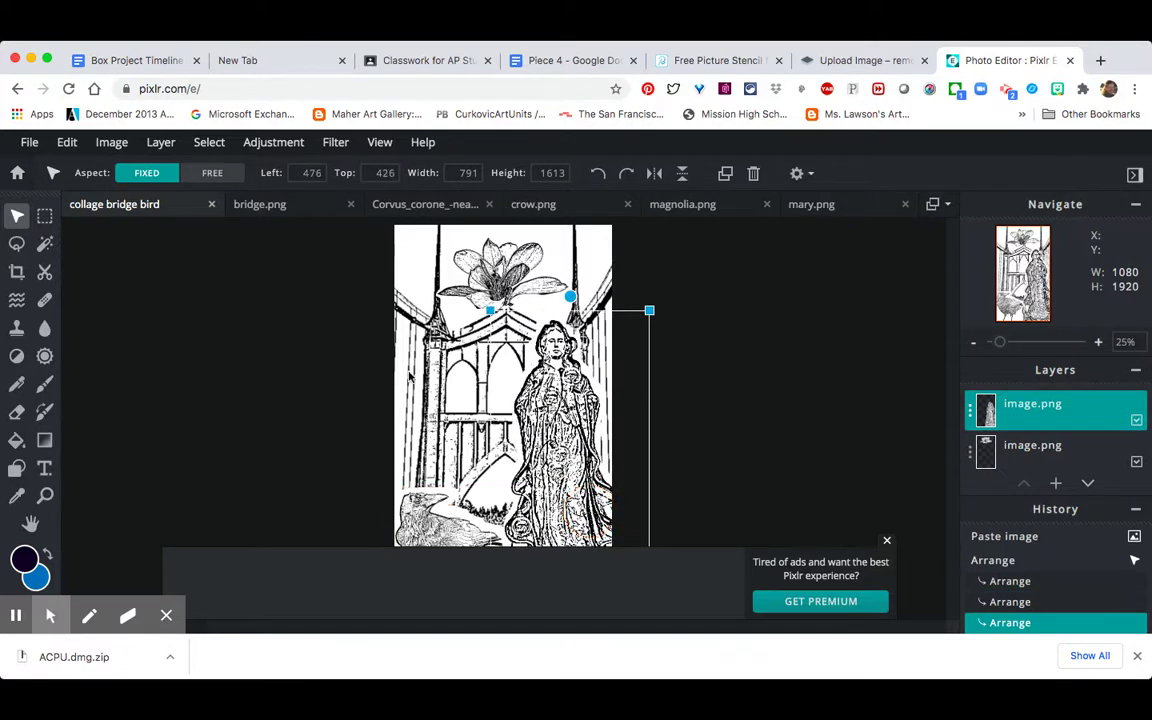
pyautogui.scroll(-3, 591, 330)
pyautogui.scroll(1, 591, 330)
pyautogui.scroll(-2, 591, 330)
pyautogui.scroll(4, 591, 330)
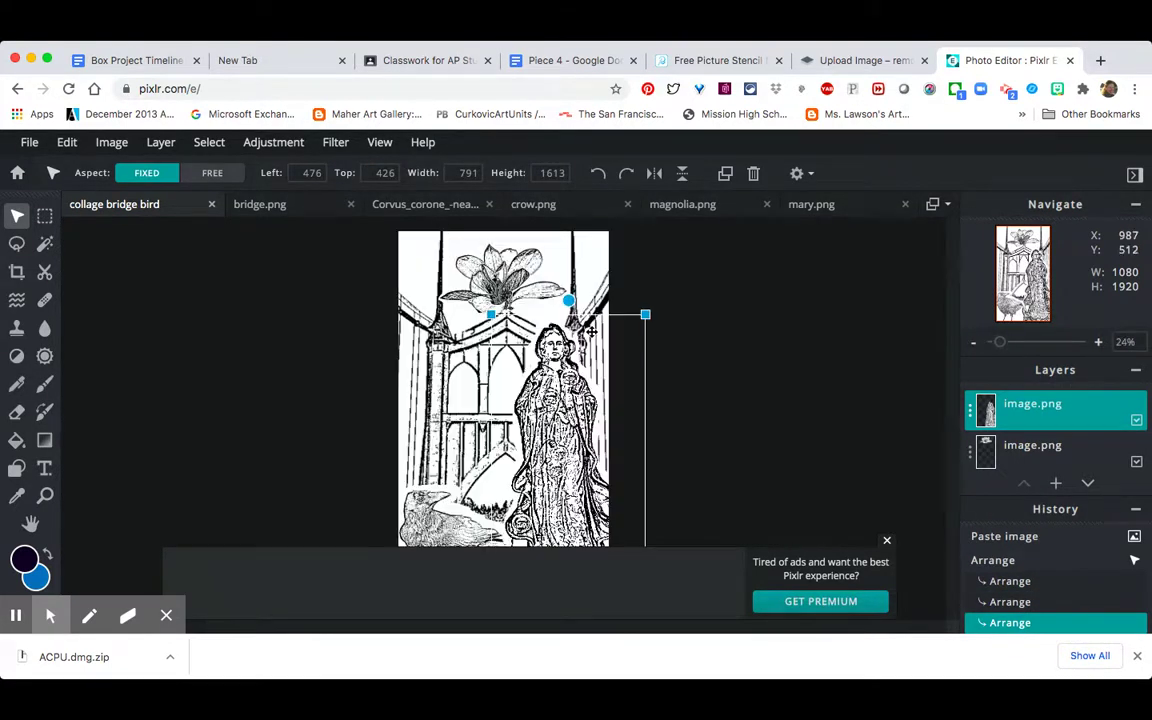
pyautogui.scroll(-3, 591, 331)
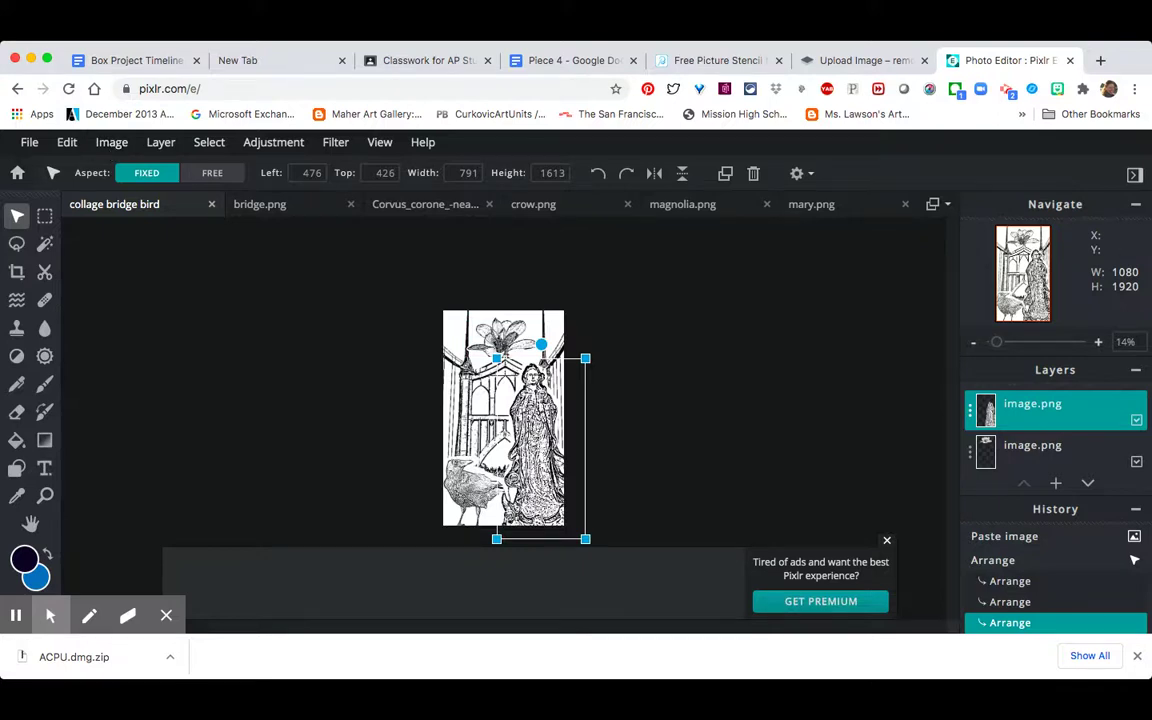
# Paste another copy and select the crow to place it in the lower-left corner.
pyautogui.hotkey('ctrl', 'v')
pyautogui.click(476, 480)
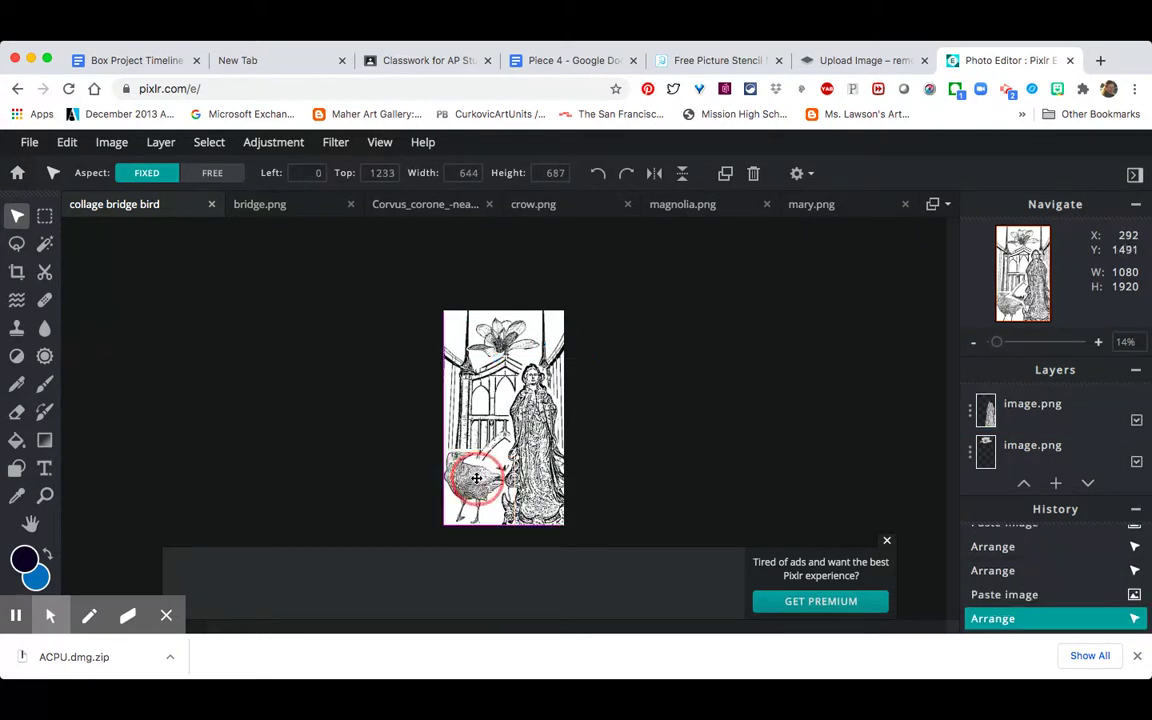
pyautogui.click(476, 478)
pyautogui.click(495, 335)
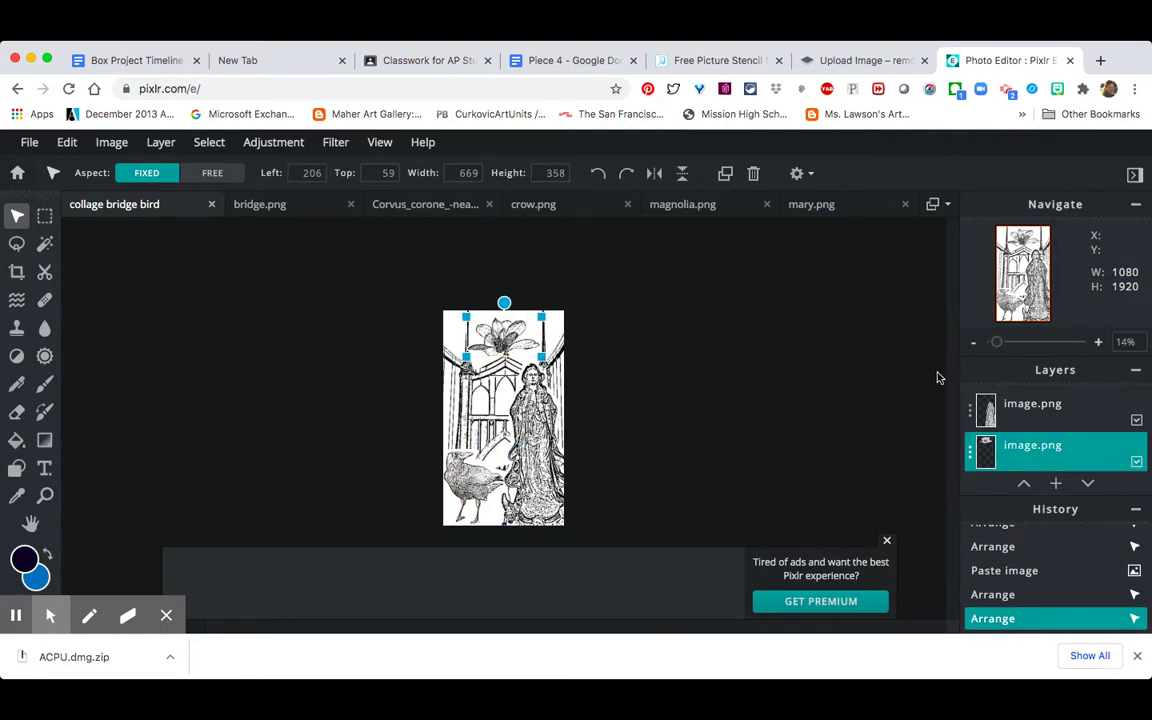
# Delete the extra pasted images and select the top magnolia's layer.
pyautogui.hotkey('ctrl', 'v')
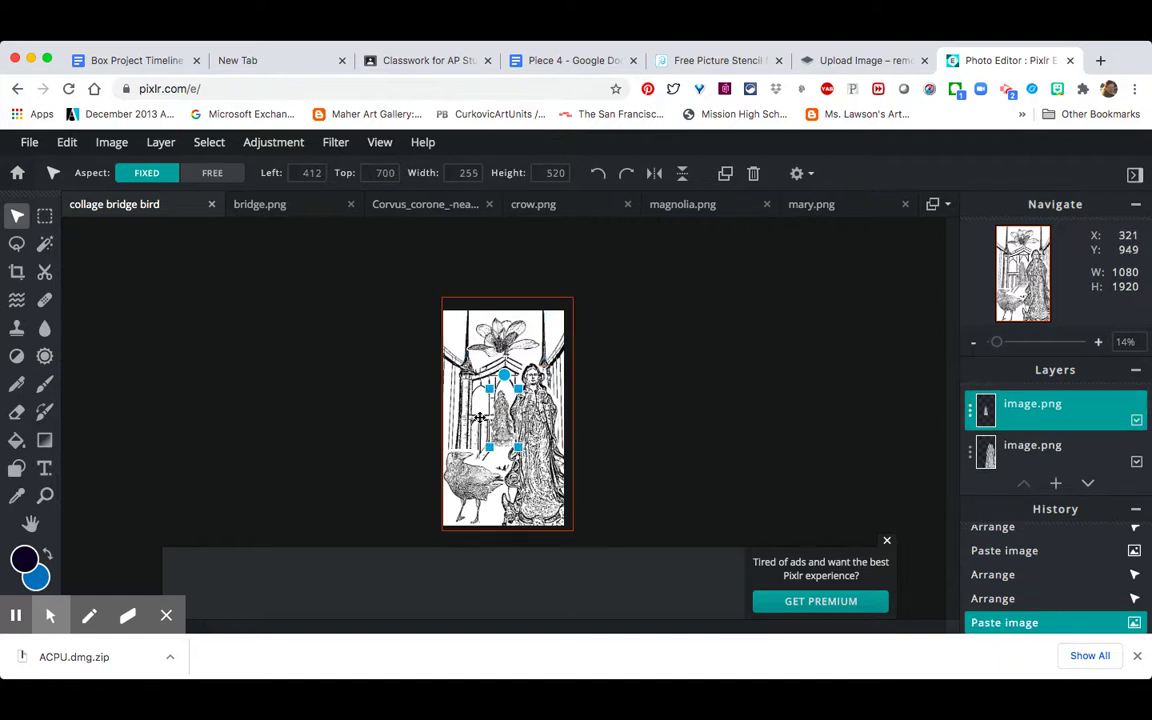
pyautogui.press('Delete')
pyautogui.click(498, 335)
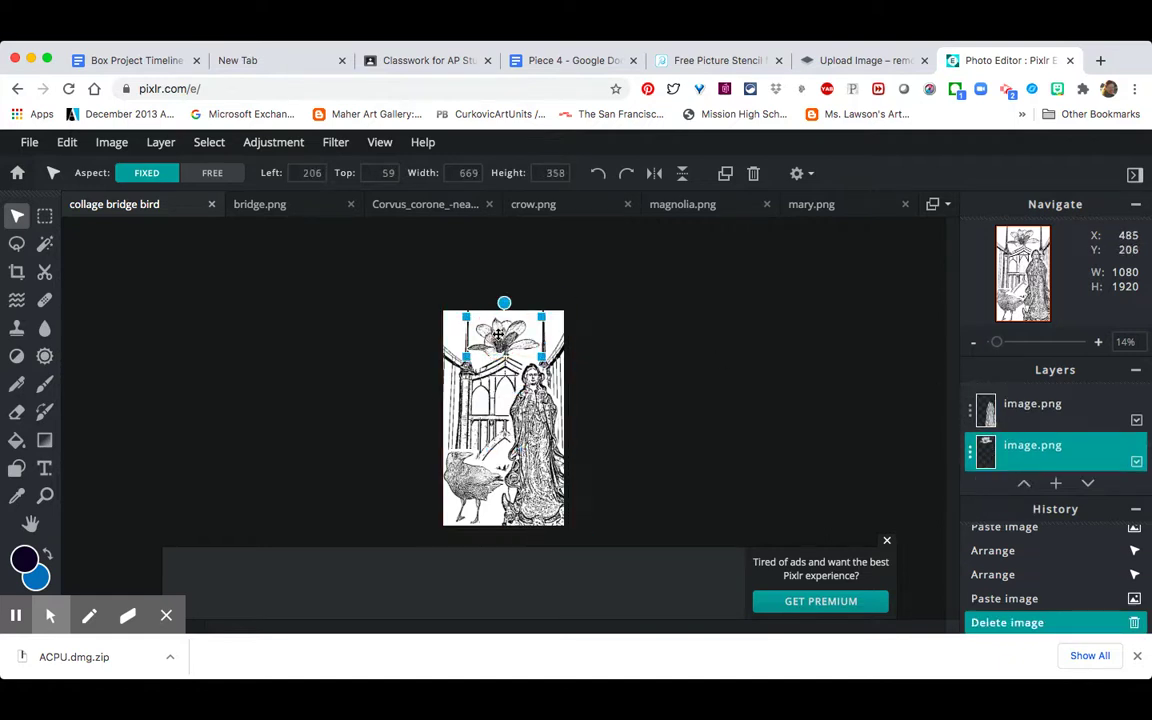
pyautogui.hotkey('ctrl', 'v')
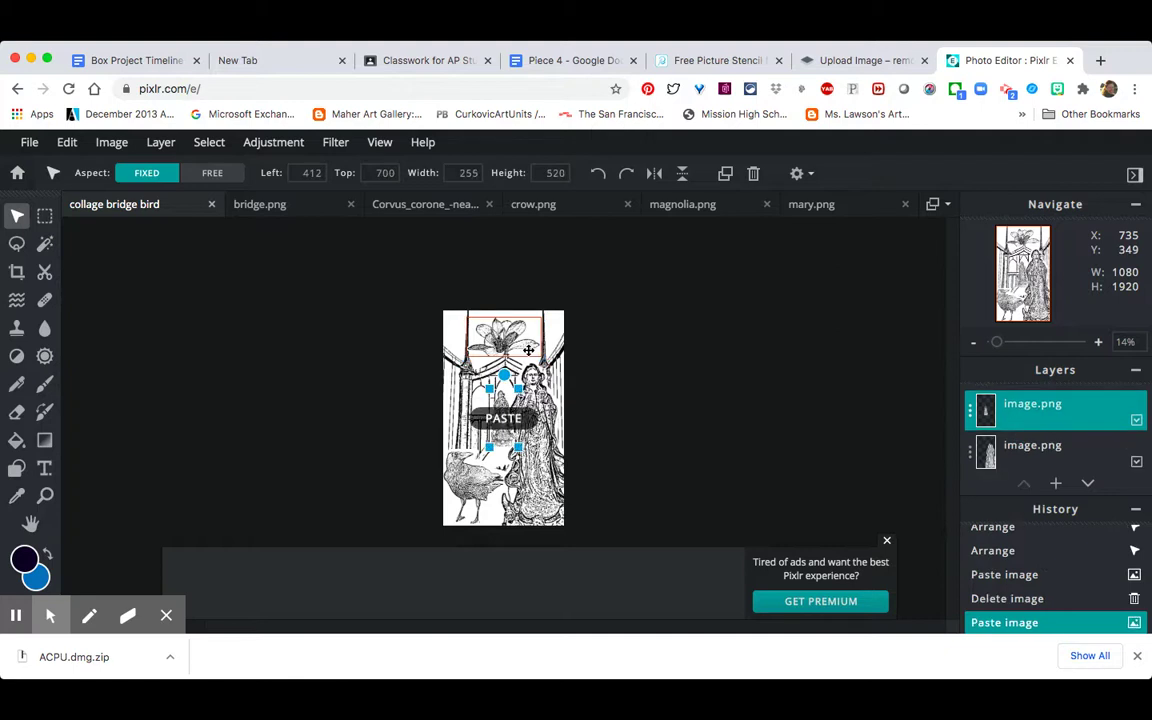
pyautogui.press('Delete')
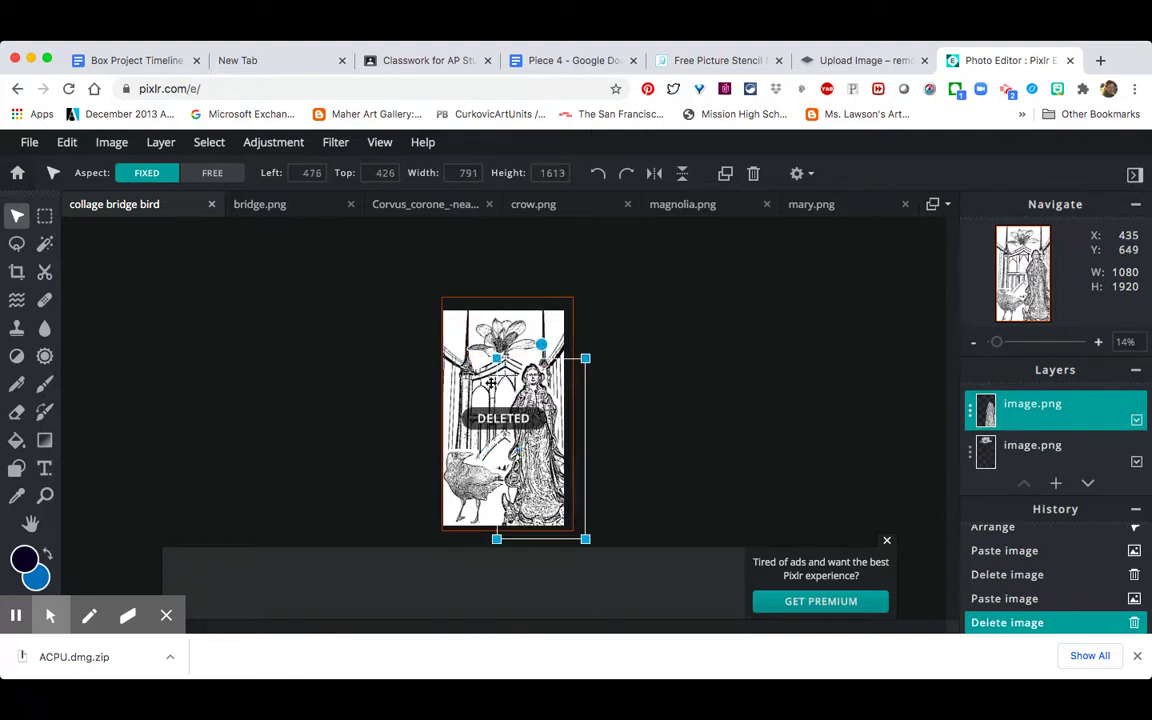
pyautogui.click(1037, 454)
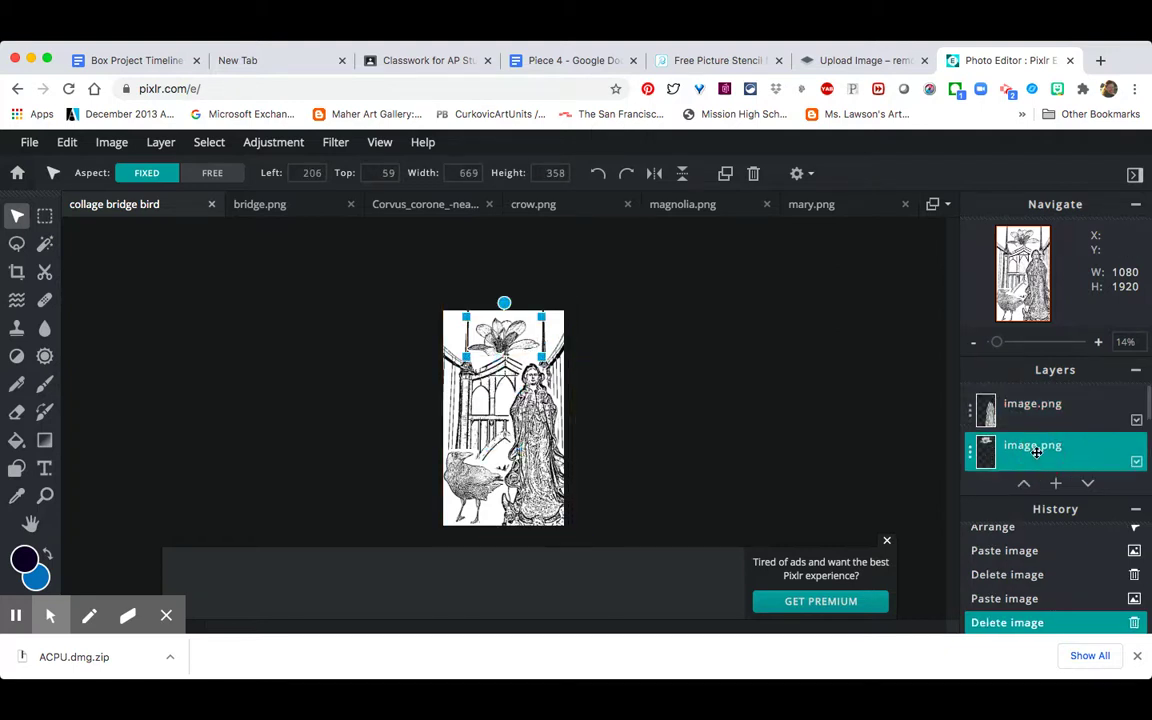
# Duplicate the magnolia layer and resize the copy to 747 × 400 along the bottom-left edge.
pyautogui.click(160, 142)
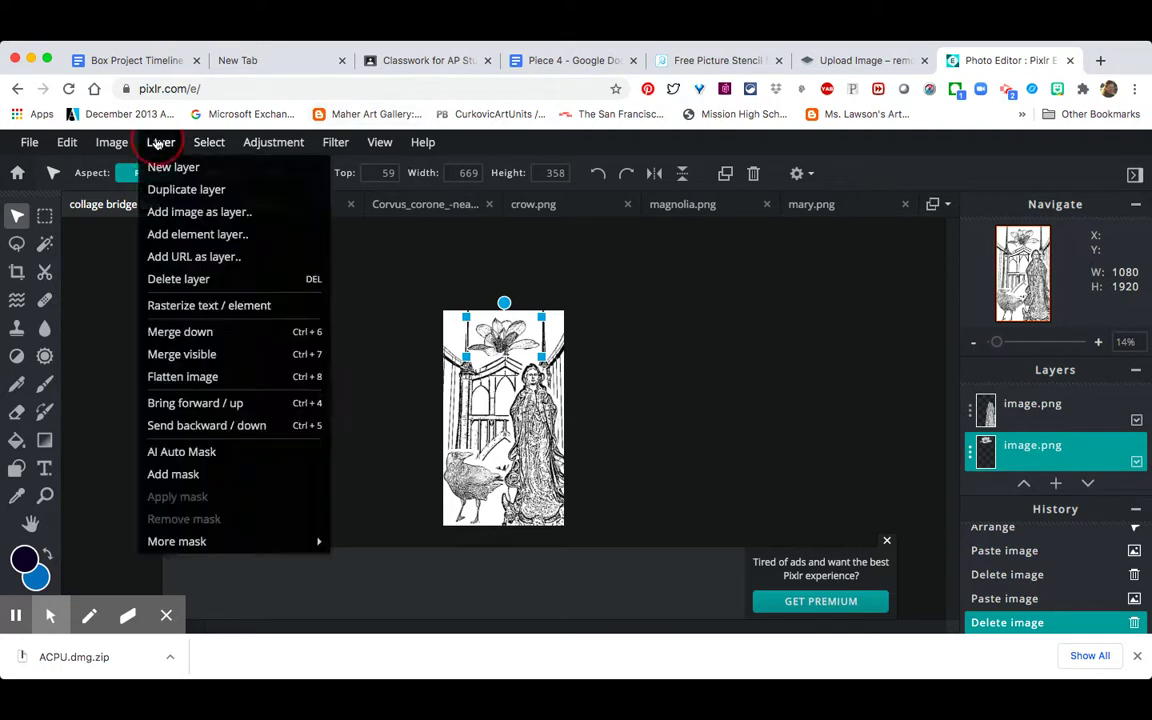
pyautogui.click(175, 189)
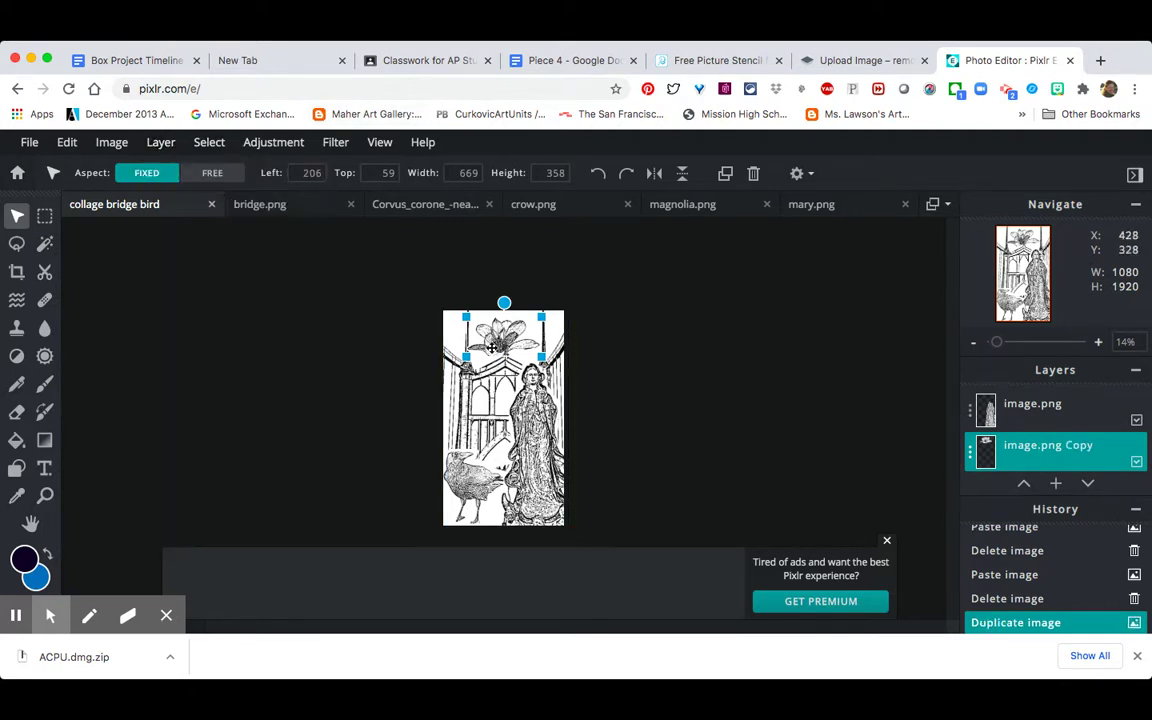
pyautogui.moveTo(497, 345); pyautogui.dragTo(461, 460)
pyautogui.click(492, 484)
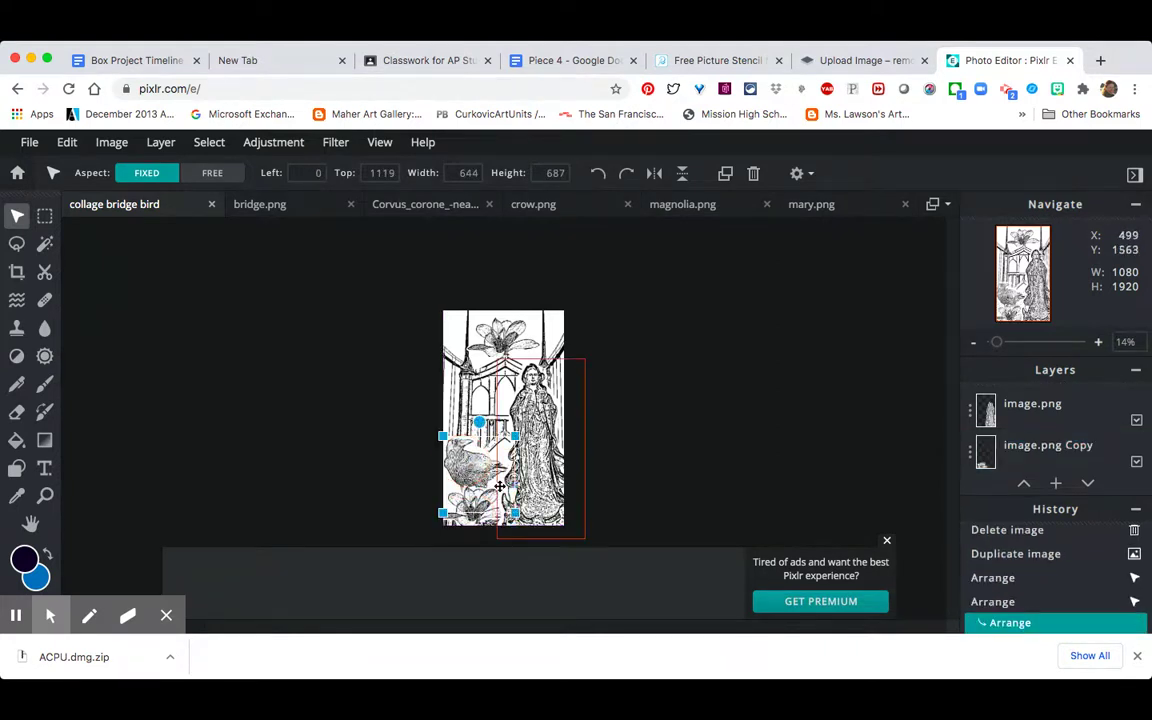
pyautogui.click(445, 513)
pyautogui.moveTo(436, 486); pyautogui.dragTo(518, 458)
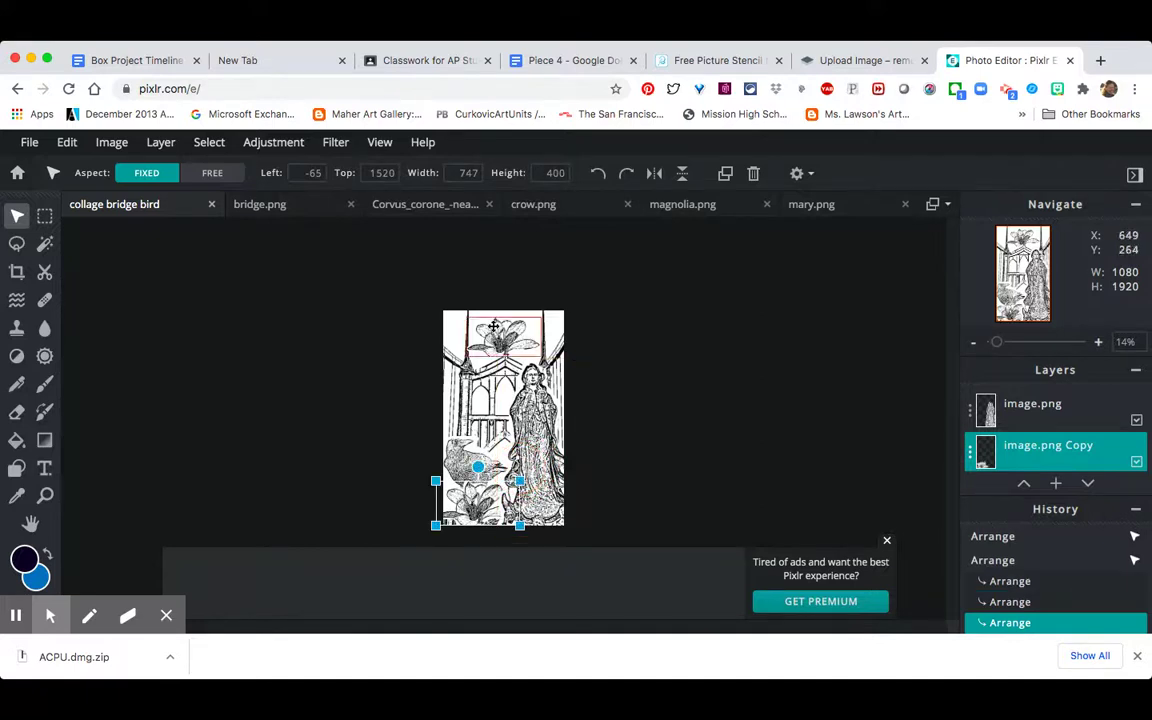
pyautogui.click(336, 257)
pyautogui.scroll(3, 337, 257)
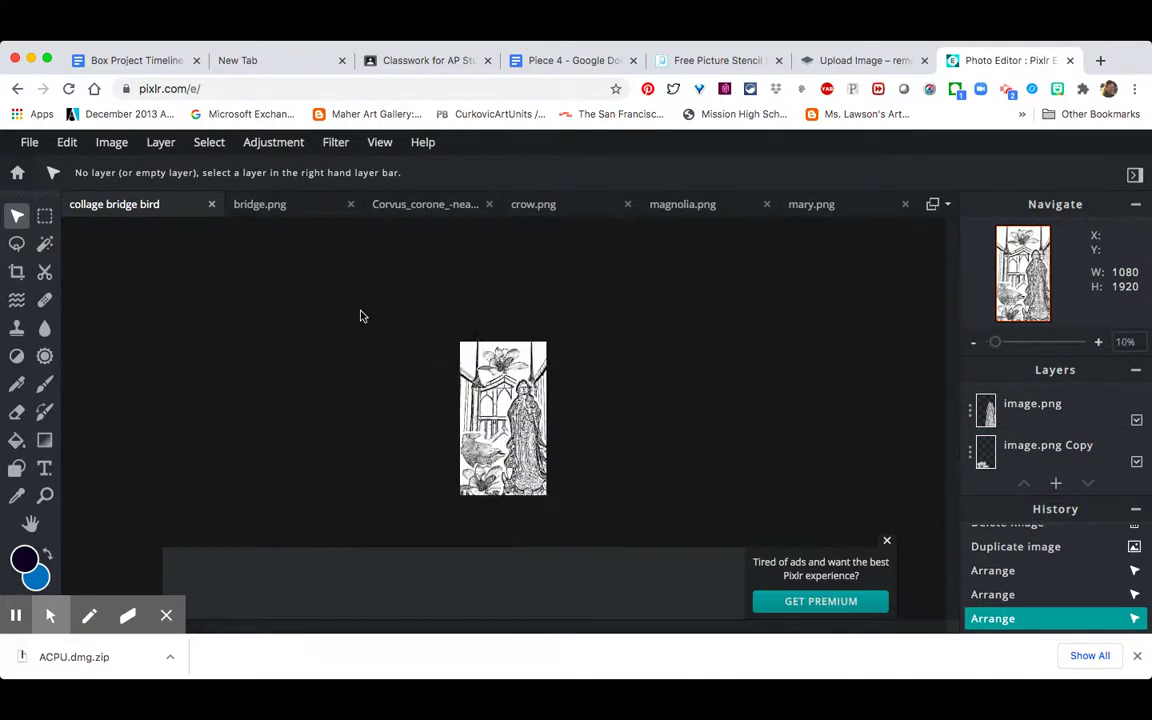
# Bring the magnolia layer forward in the stacking order.
pyautogui.click(268, 146)
pyautogui.moveTo(212, 149)
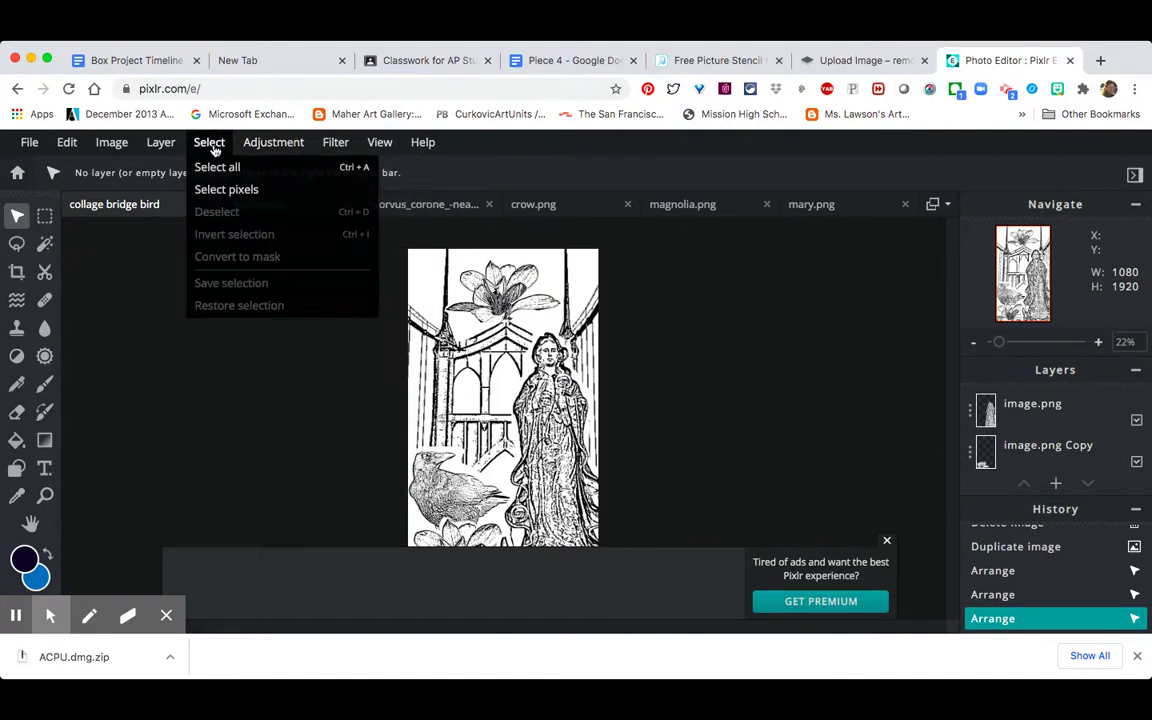
pyautogui.moveTo(158, 146)
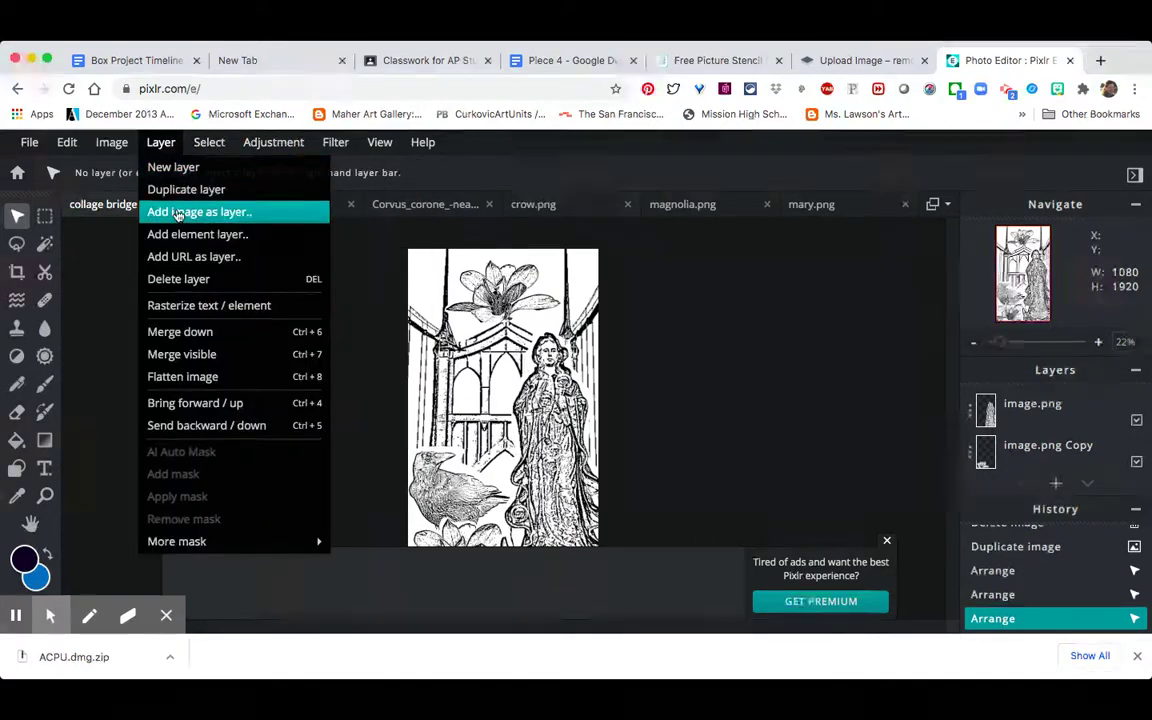
pyautogui.click(199, 403)
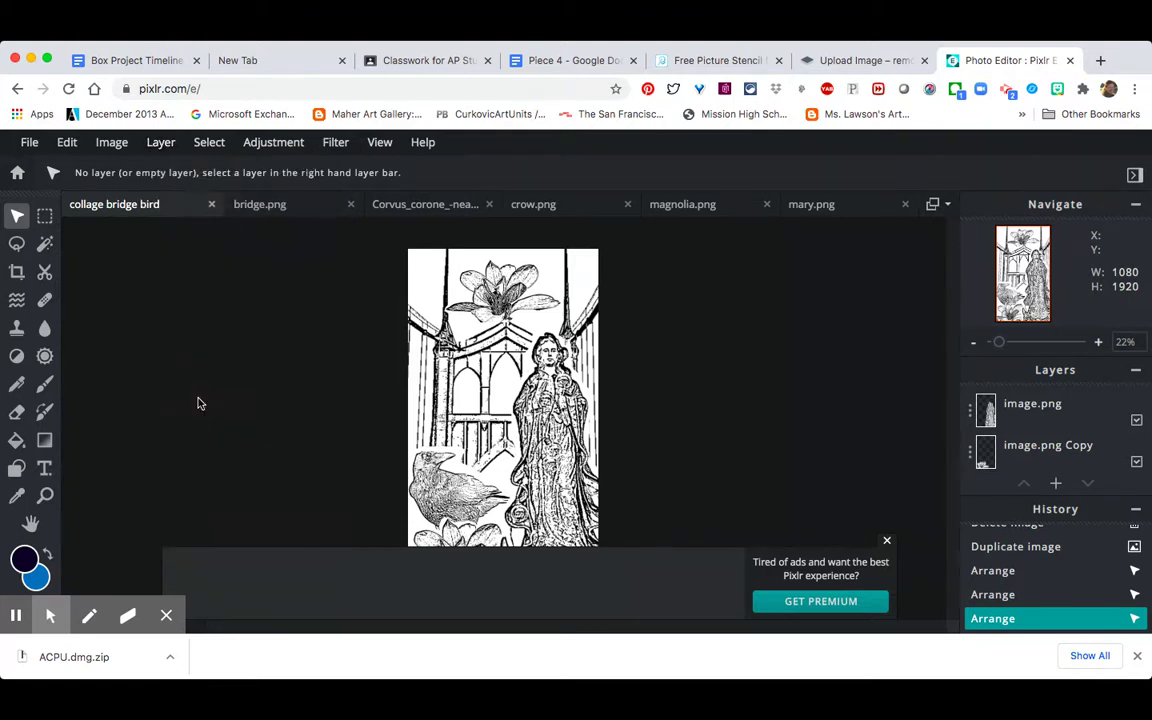
# Drag the top magnolia down to the middle-left, just above the crow.
pyautogui.scroll(-3, 437, 450)
pyautogui.scroll(2, 457, 483)
pyautogui.moveTo(470, 518); pyautogui.dragTo(491, 521)
pyautogui.moveTo(505, 322); pyautogui.dragTo(480, 411)
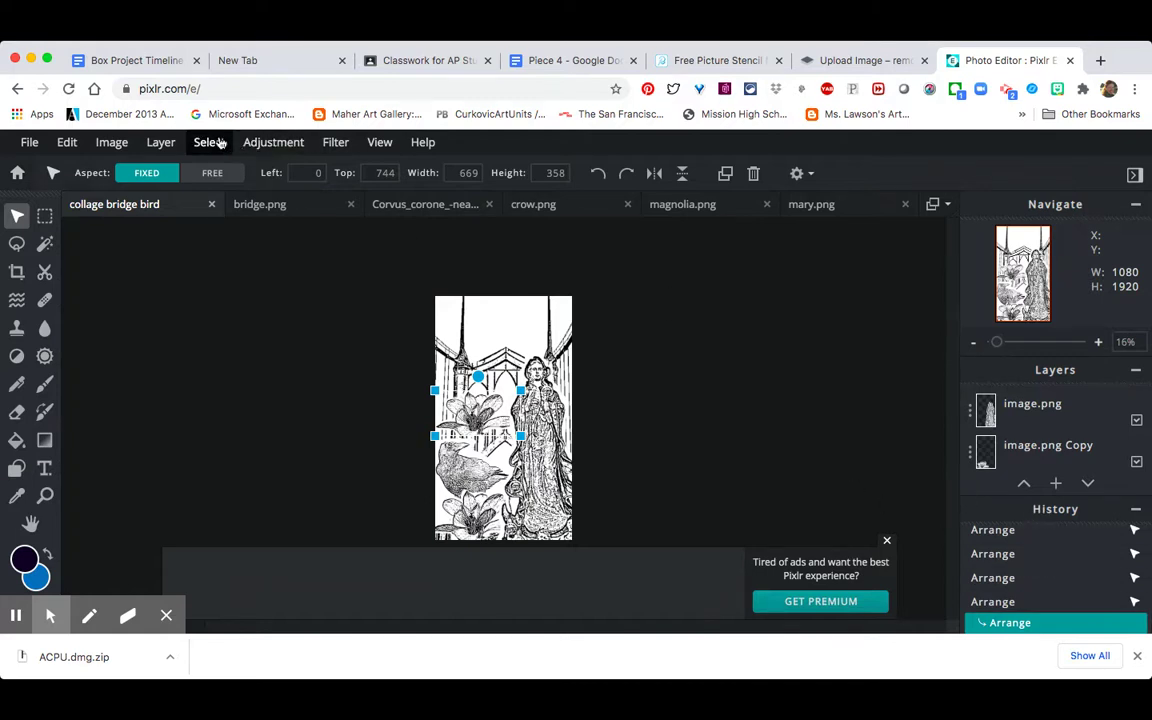
pyautogui.click(160, 142)
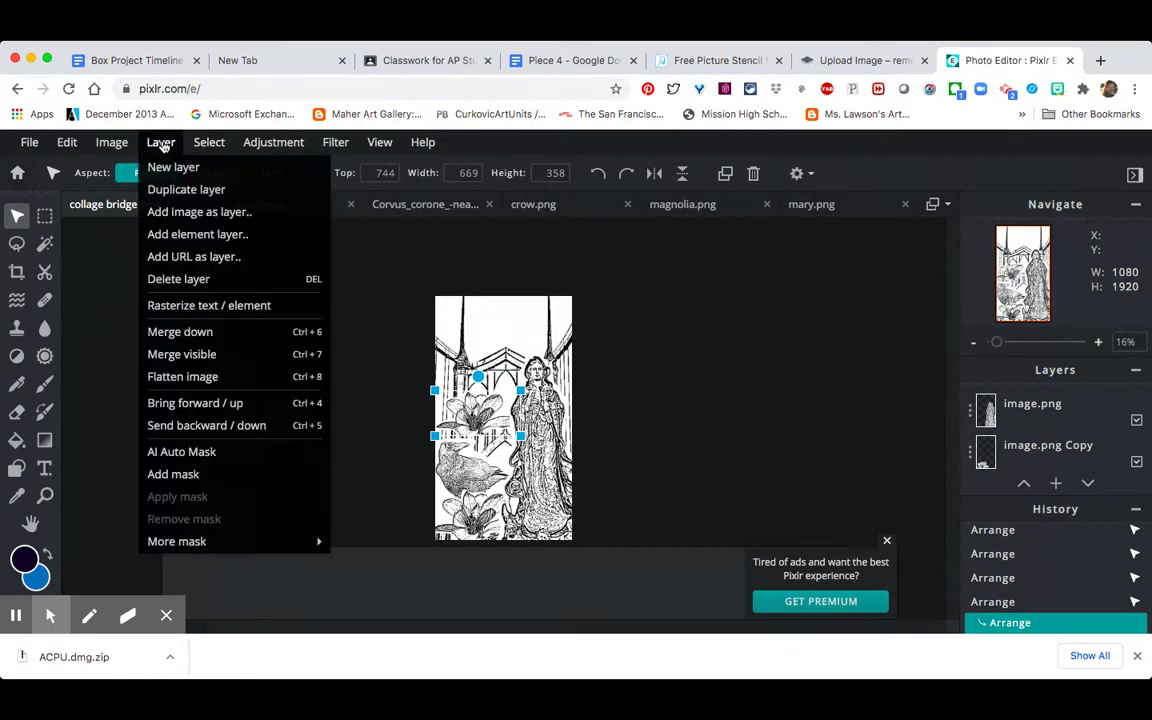
# Duplicate the magnolia again and position the copies at the top and the statue's middle.
pyautogui.click(182, 190)
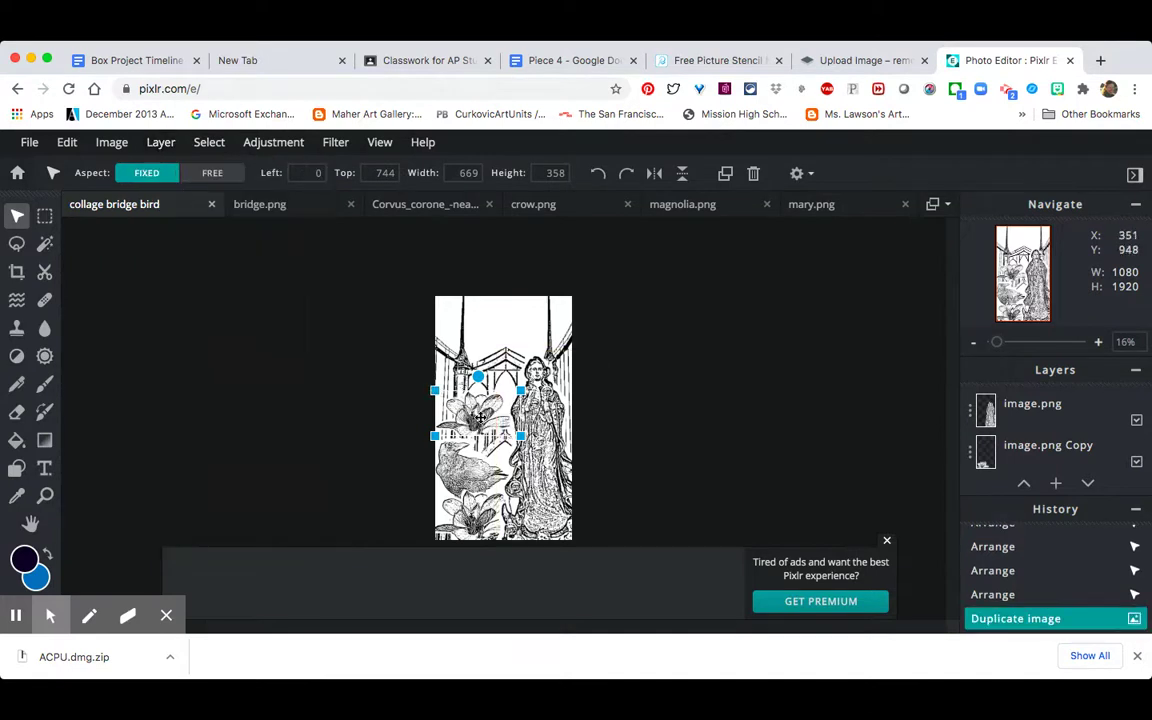
pyautogui.moveTo(486, 386); pyautogui.dragTo(506, 329)
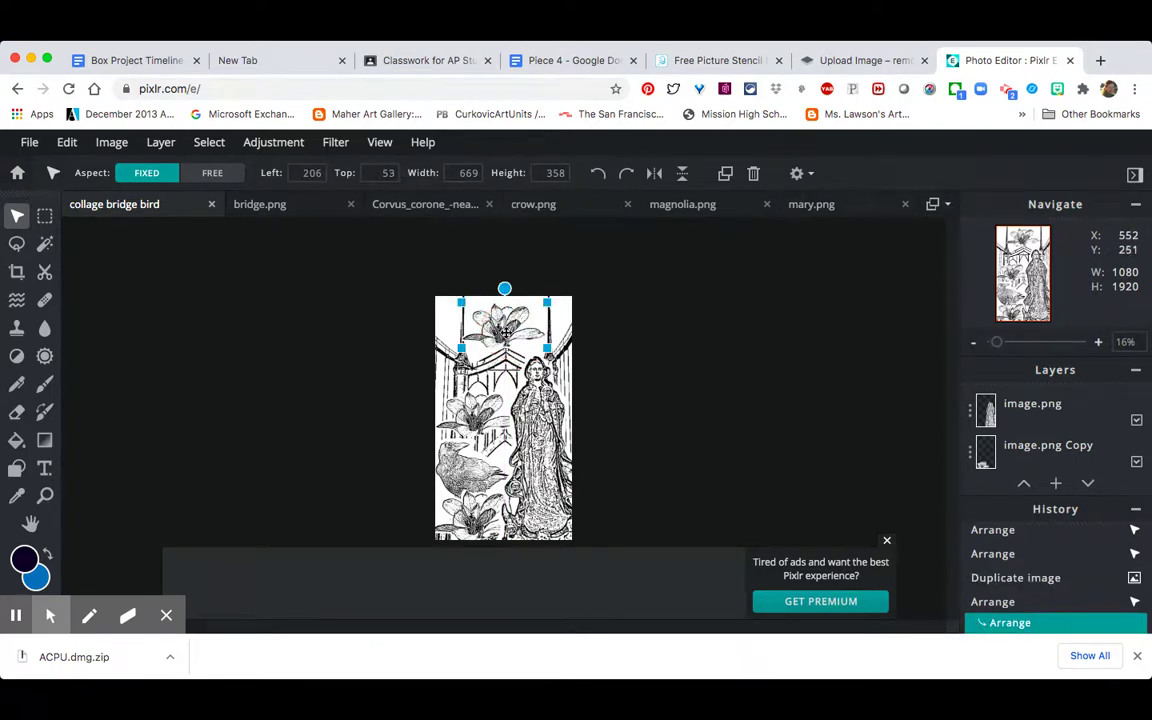
pyautogui.moveTo(467, 415); pyautogui.dragTo(496, 432)
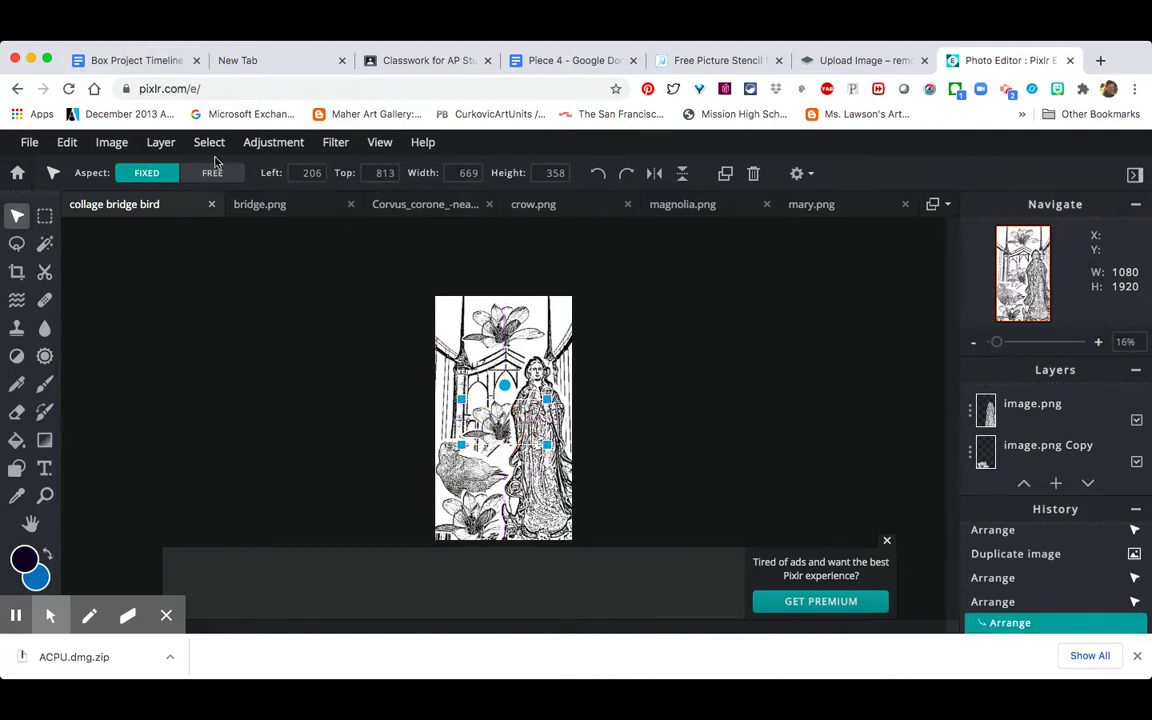
# Stack the copied flower layer above image.png and place magnolias at the left edge and top right.
pyautogui.click(161, 142)
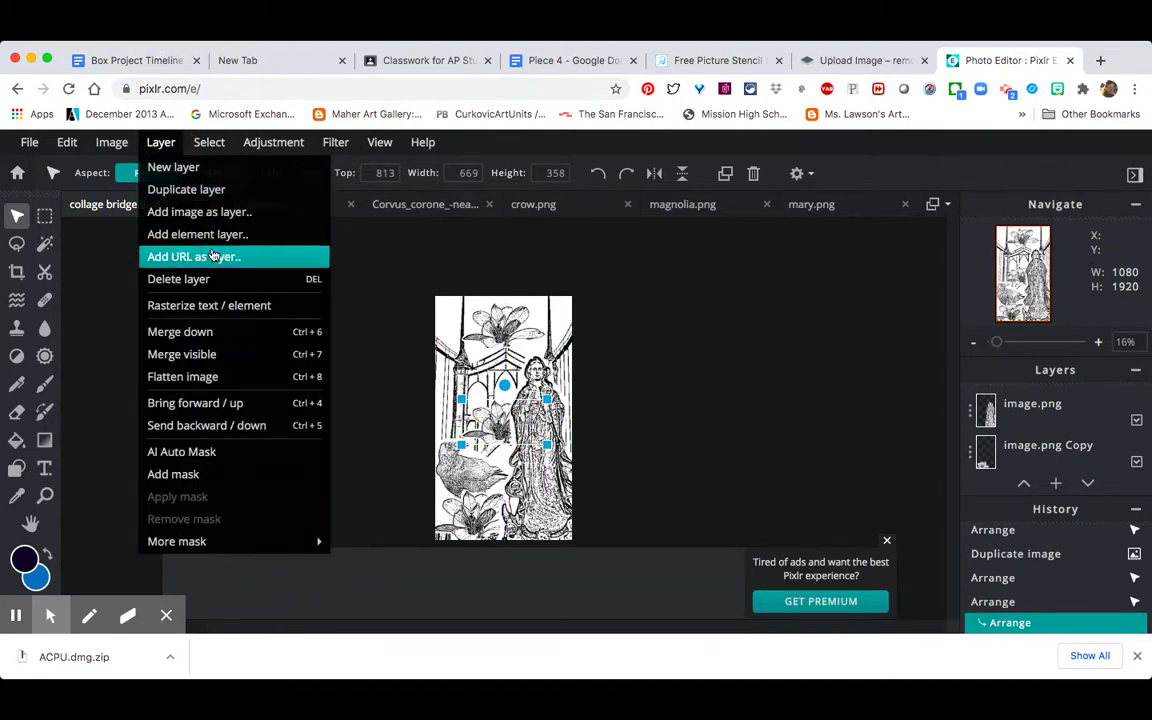
pyautogui.click(215, 305)
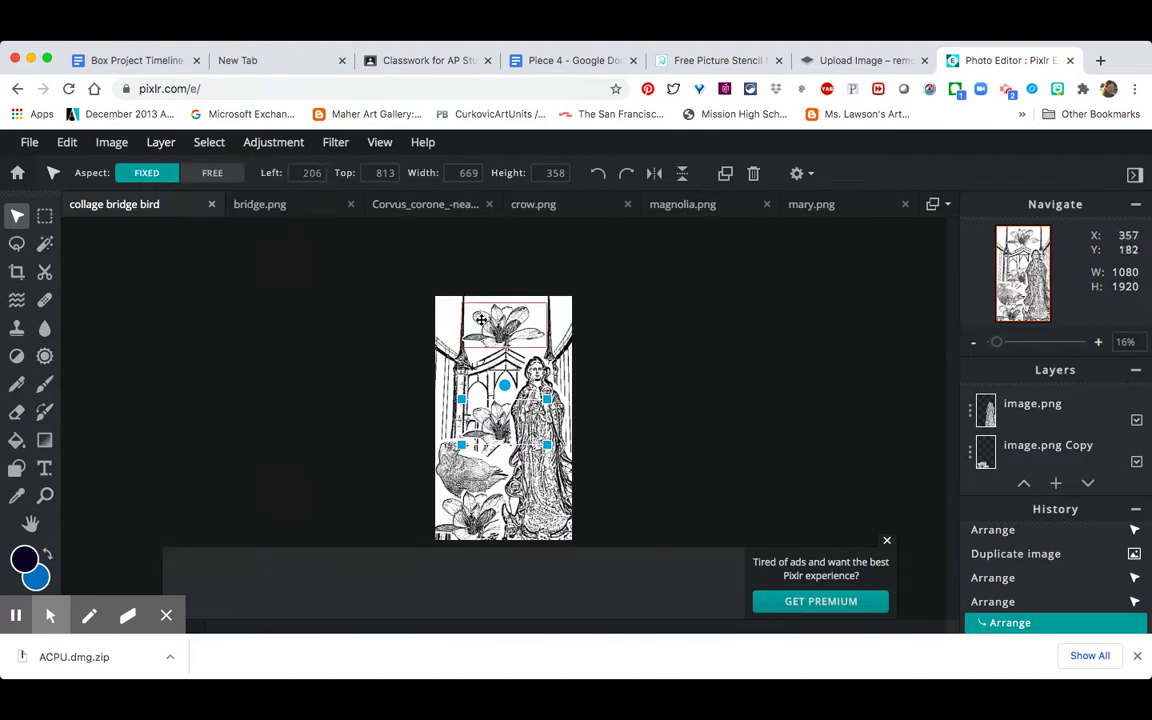
pyautogui.moveTo(1057, 457); pyautogui.dragTo(1046, 404)
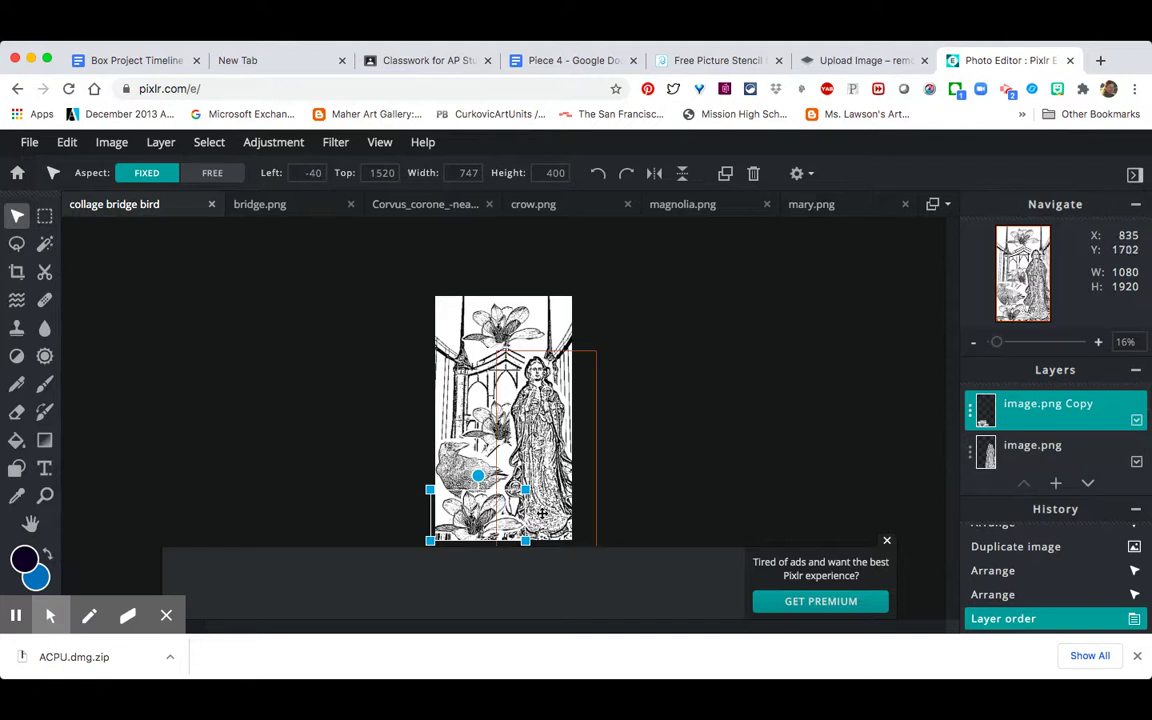
pyautogui.moveTo(476, 492); pyautogui.dragTo(476, 522)
pyautogui.moveTo(456, 459); pyautogui.dragTo(464, 394)
pyautogui.moveTo(510, 318); pyautogui.dragTo(528, 331)
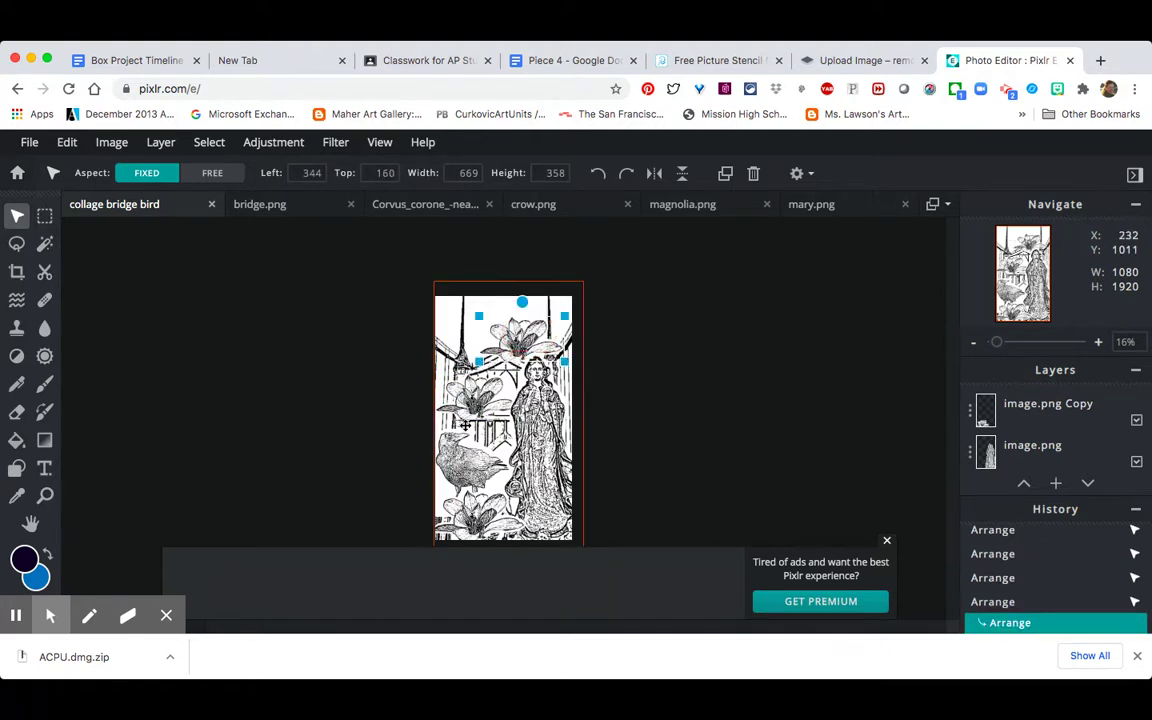